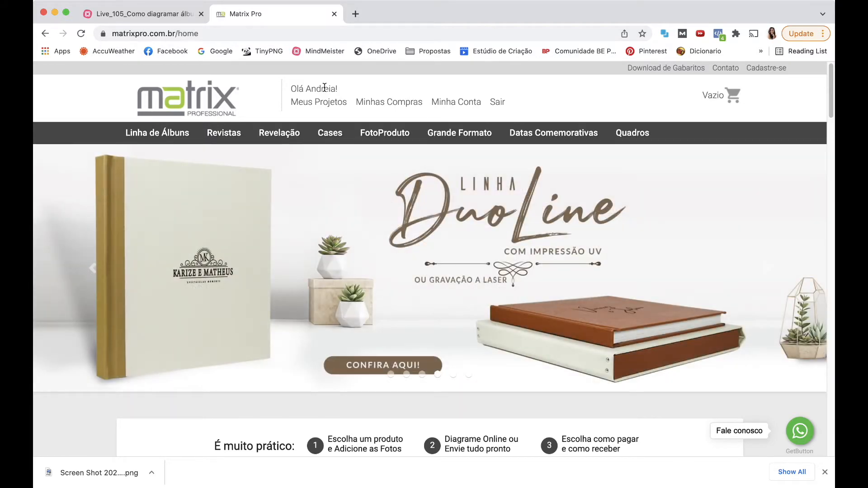
- Open the Photobook Fotográfico product page from the Linha Photobook album line
mouse_move(153, 132)
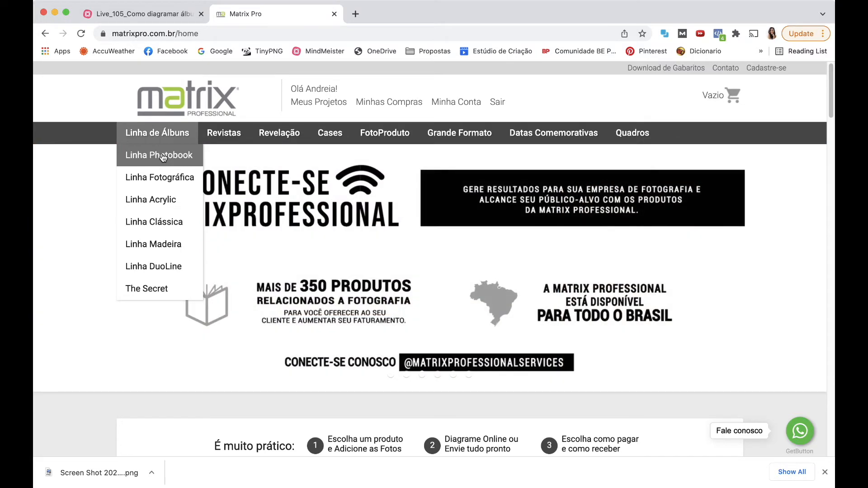
left_click(183, 158)
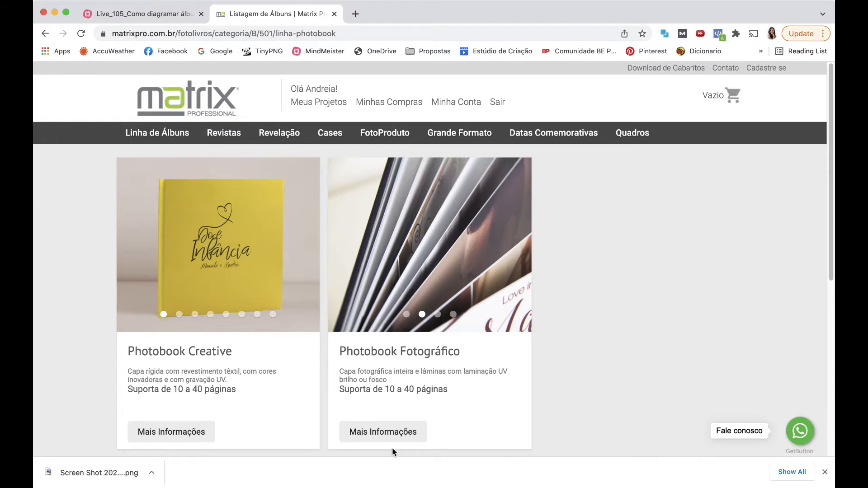
left_click(390, 284)
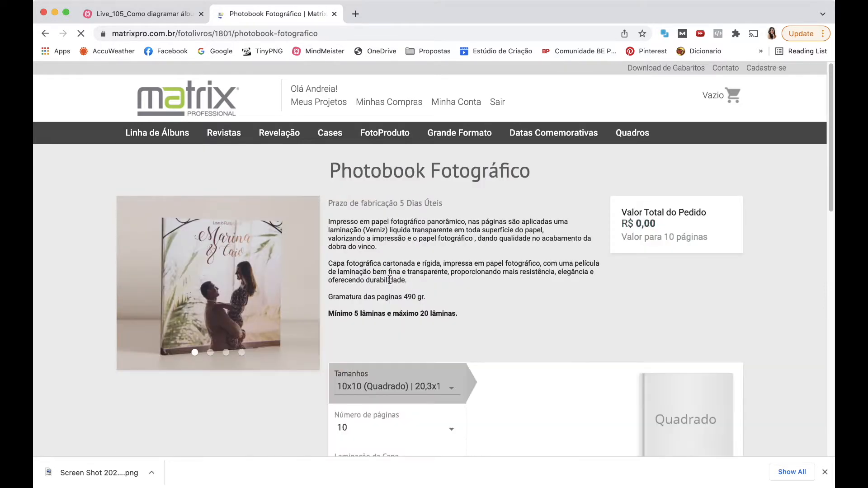
- Set the photobook size to 25x25 (Quadrado) and the number of pages to 20
scroll(389, 280, "down", 4)
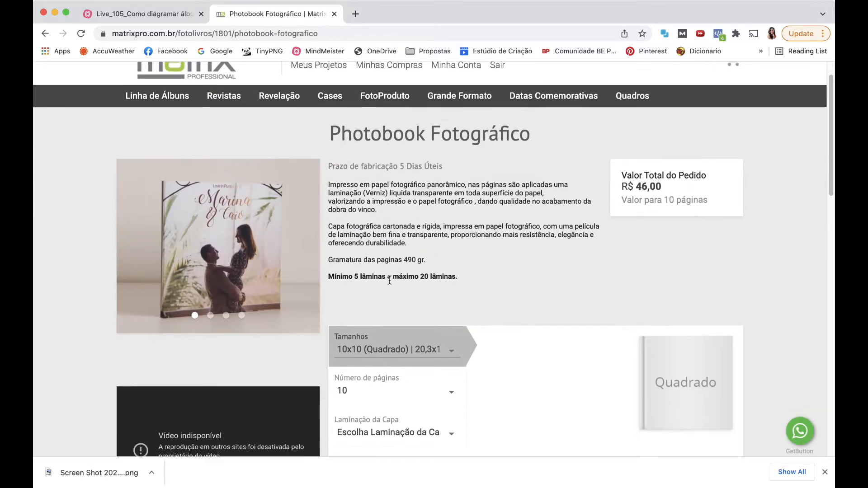
scroll(390, 280, "up", 1)
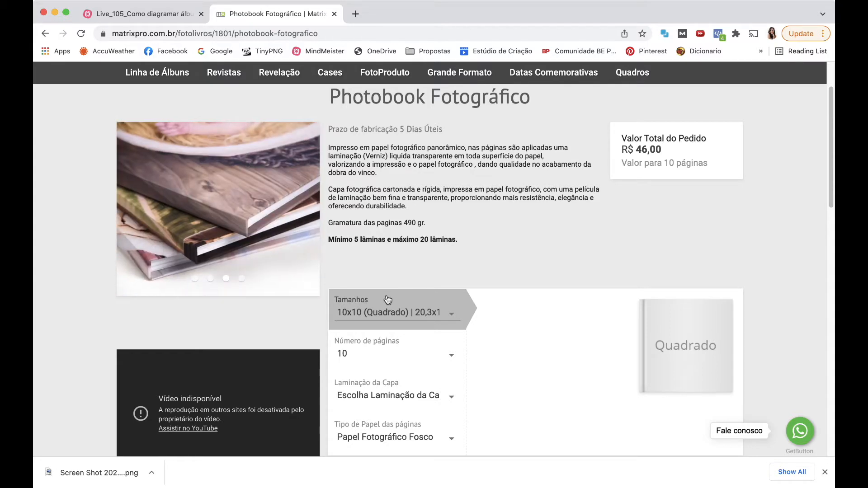
scroll(429, 257, "down", 1)
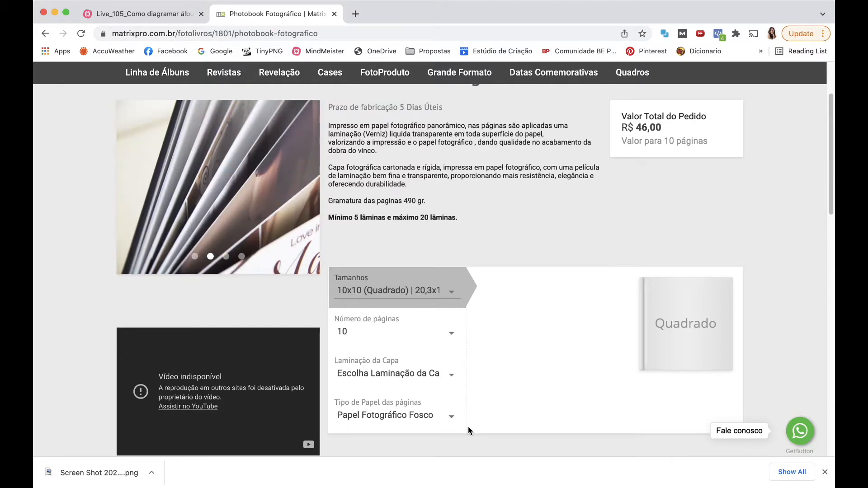
key("Down")
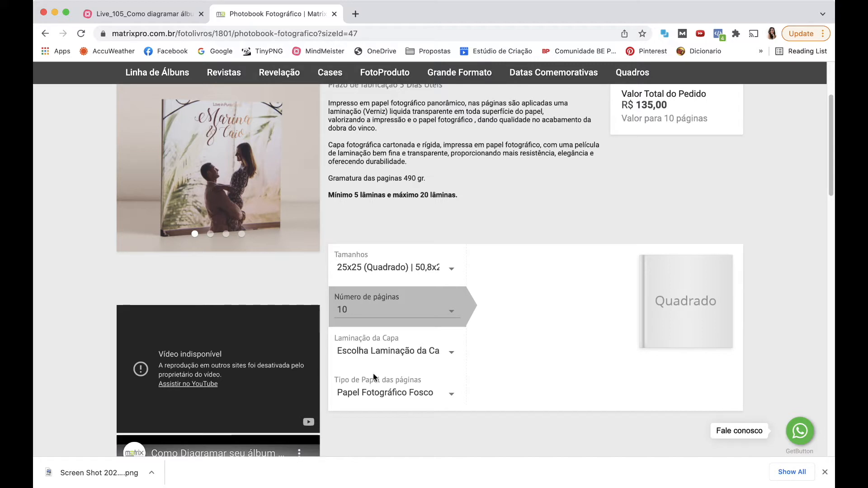
key("2")
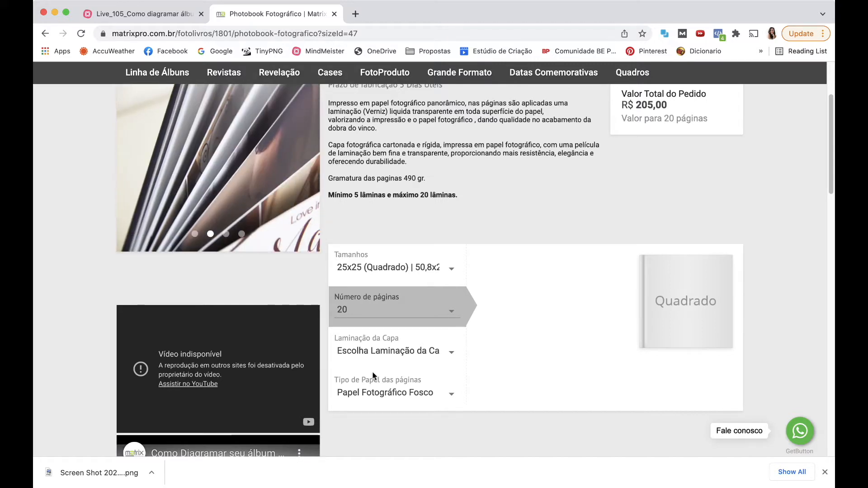
- Choose Capa Fotográfica Fosco as the cover lamination and Lamin. UV Fosco for the Papel Fotográfico Fosco pages
scroll(374, 377, "down", 1)
scroll(374, 377, "down", 1)
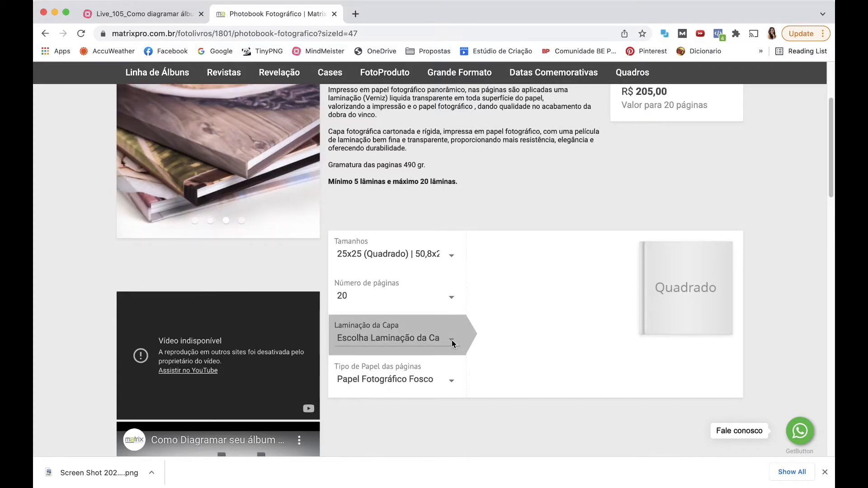
left_click(432, 365)
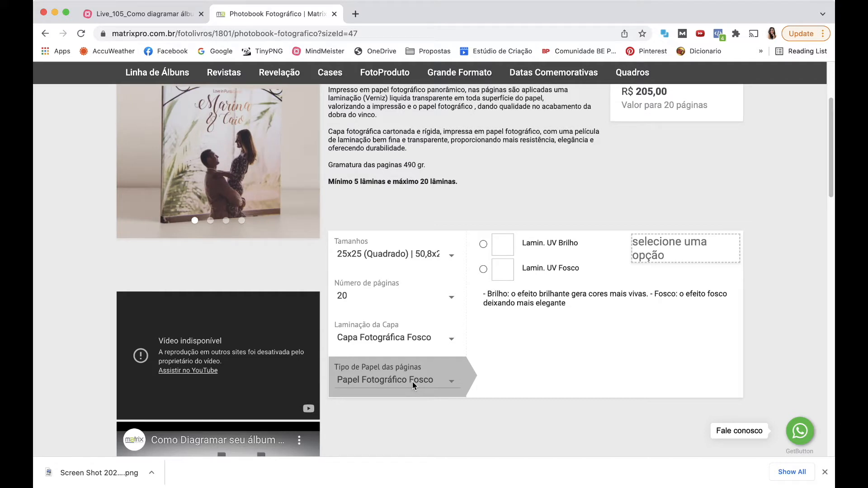
left_click(484, 269)
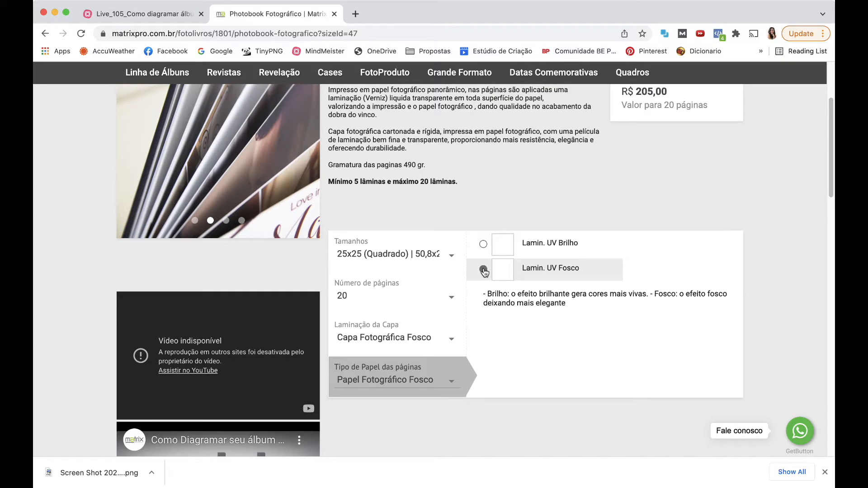
- Keep the Sem Estojo and home delivery options, proceed with the order and choose to create the album online
scroll(484, 270, "down", 2)
scroll(408, 254, "down", 6)
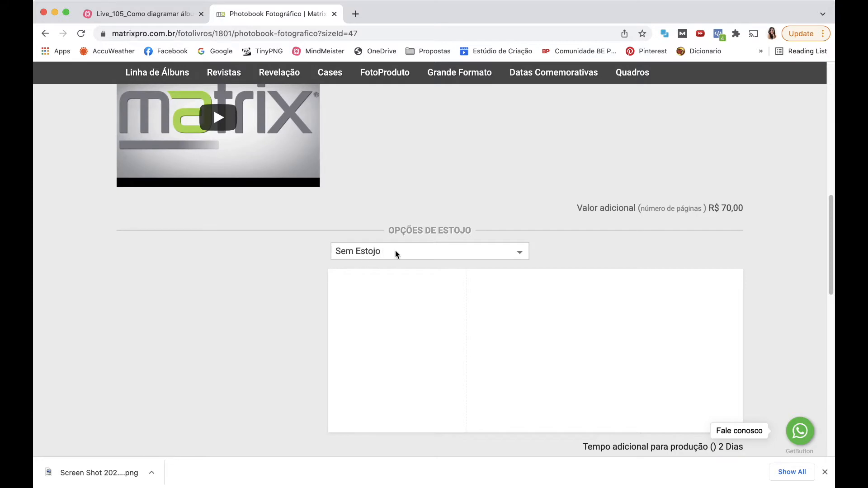
scroll(394, 250, "down", 4)
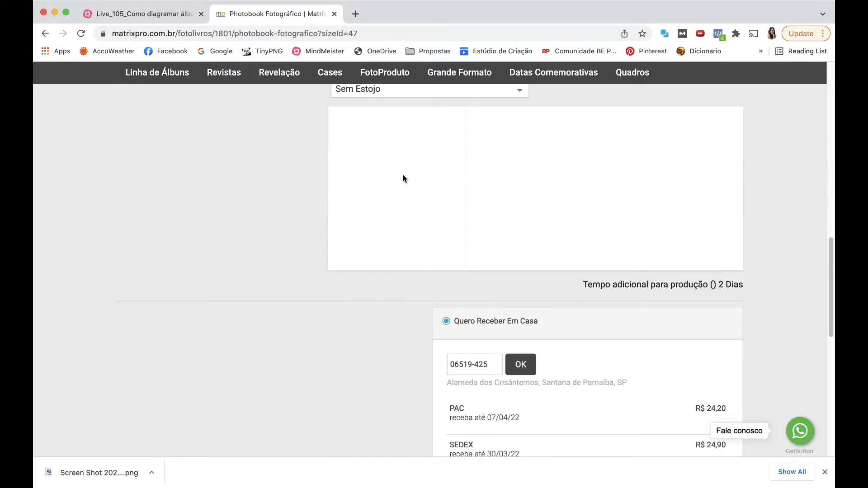
scroll(419, 257, "down", 2)
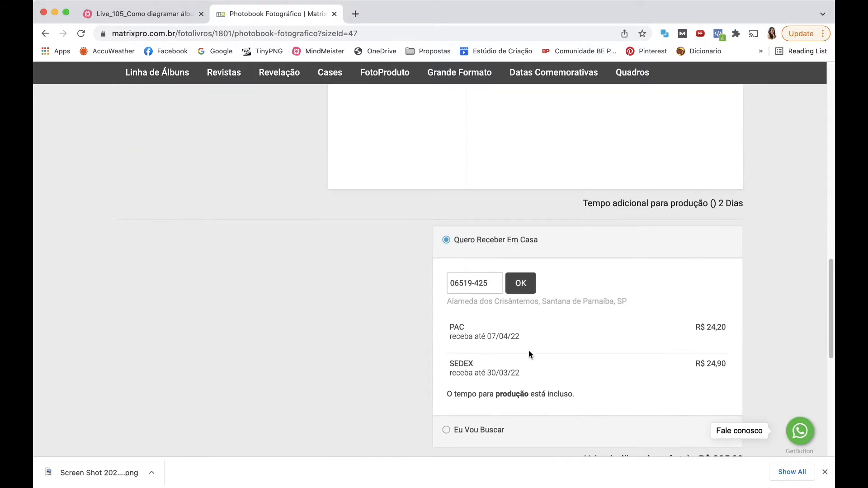
scroll(511, 335, "down", 1)
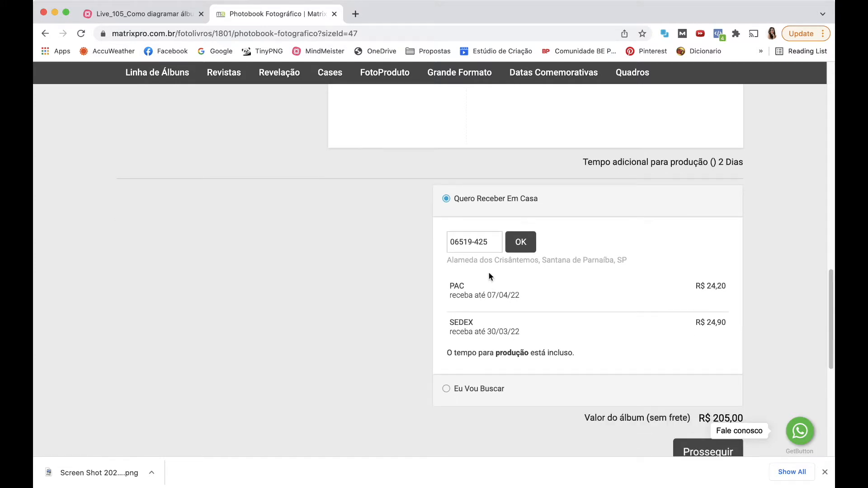
scroll(489, 272, "down", 2)
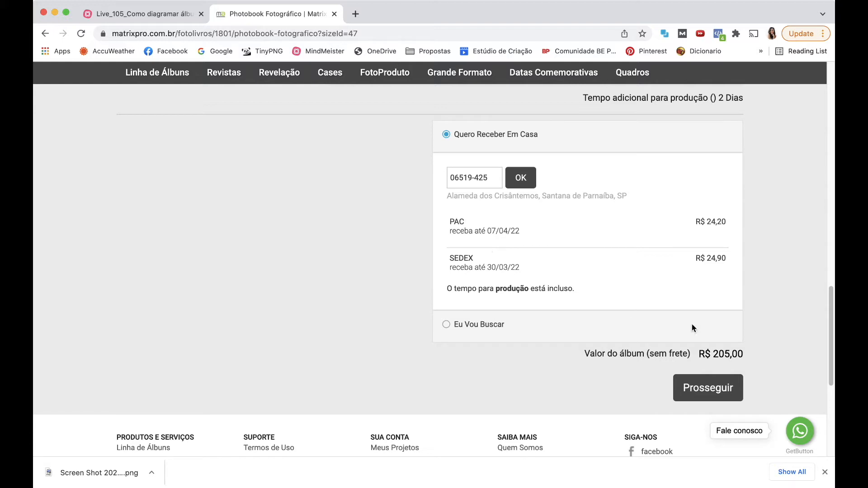
left_click(726, 393)
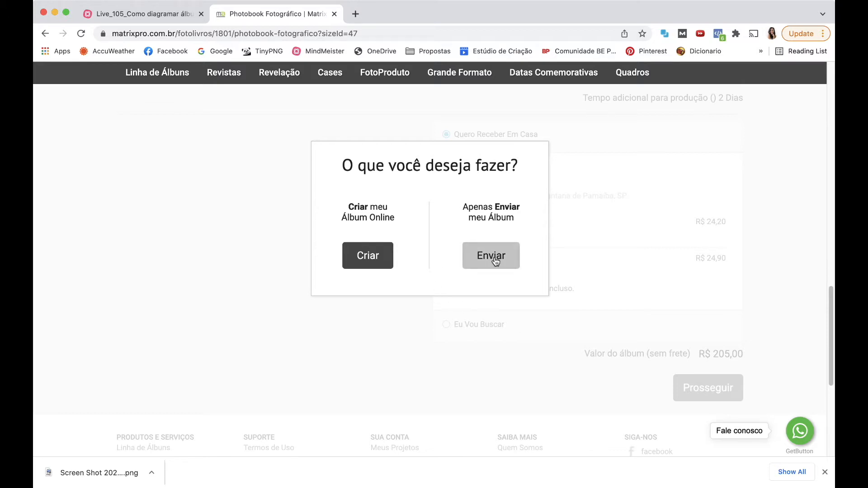
left_click(366, 263)
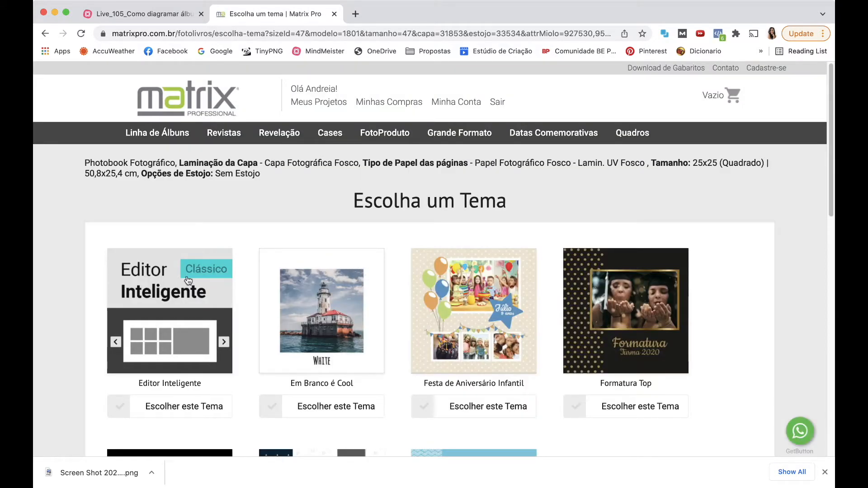
- Choose the Editor Inteligente theme, name the album "aula album" and create the project
scroll(139, 332, "down", 1)
scroll(138, 332, "down", 1)
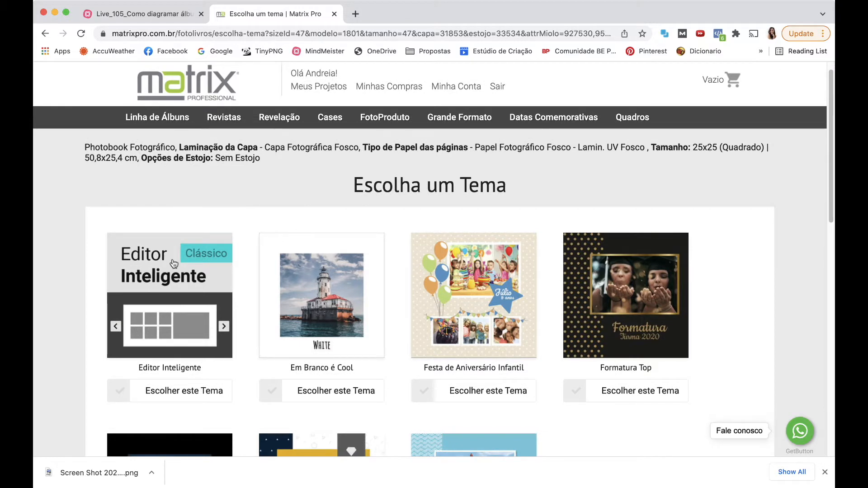
left_click(147, 290)
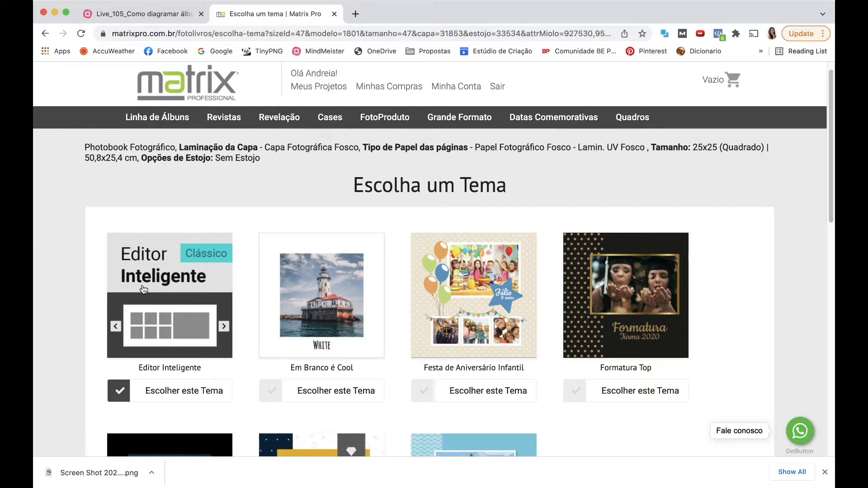
scroll(146, 289, "down", 3)
scroll(144, 290, "down", 4)
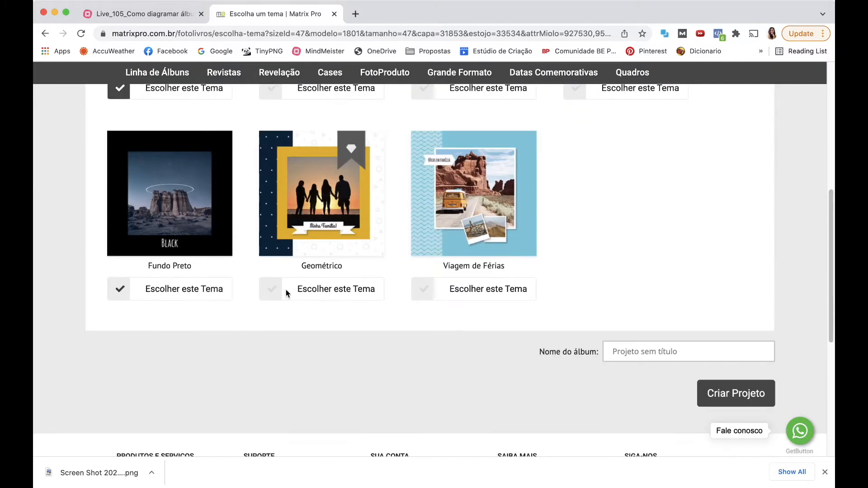
type("aula album")
left_click(673, 346)
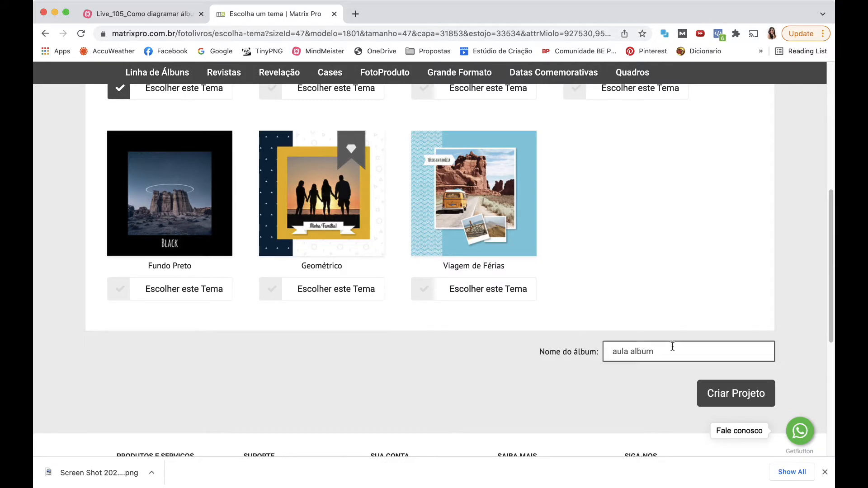
left_click(727, 396)
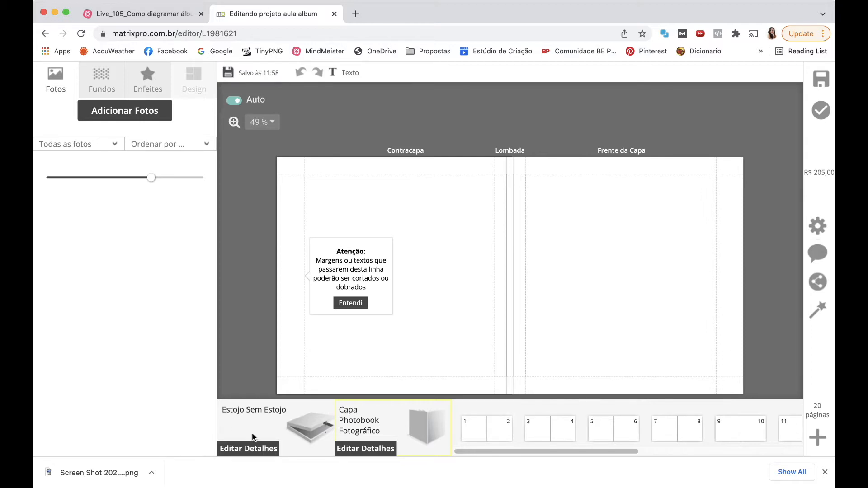
- View the case, the cover and the first few page spreads in the editor, ending on pages 1–2
left_click(297, 421)
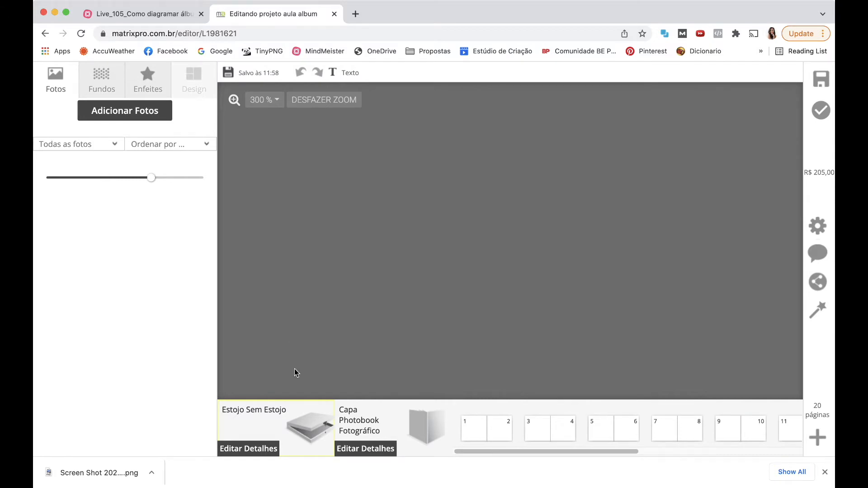
left_click(390, 424)
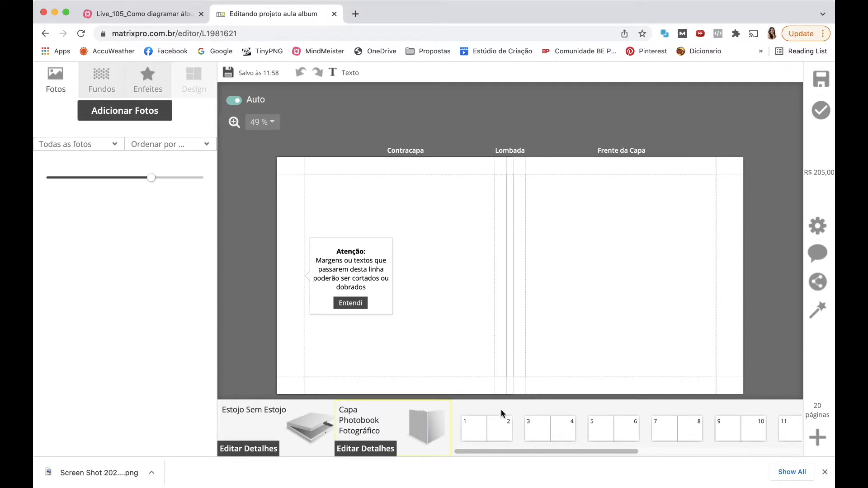
left_click(493, 430)
left_click(553, 430)
left_click(621, 429)
left_click(669, 428)
left_click(489, 439)
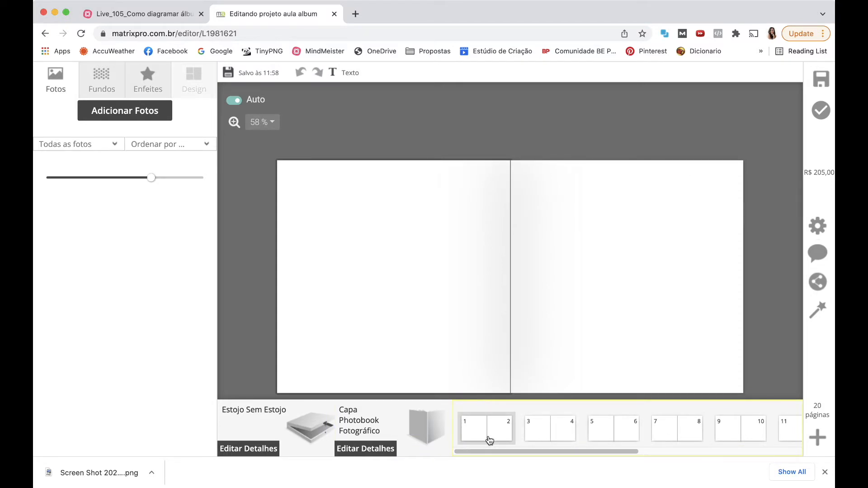
- Add the 40 Honey_Woody photos to the album project
left_click(132, 110)
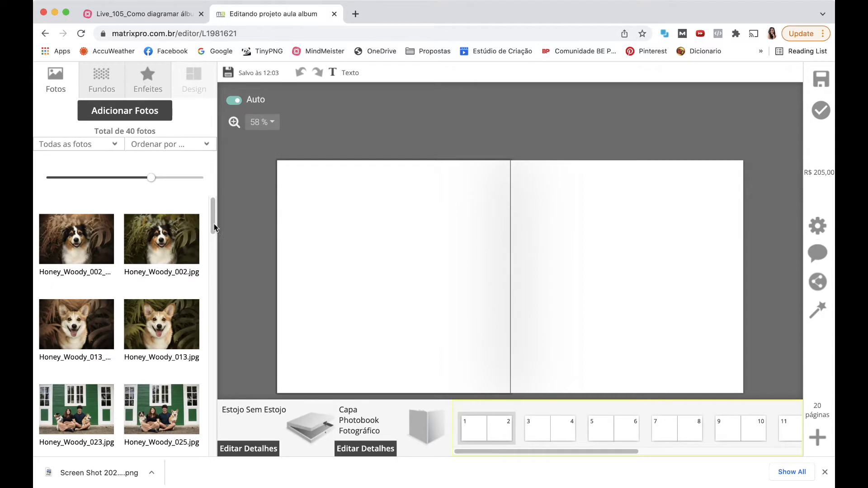
- Look through the added photo thumbnails to review which images are available for the album
left_click_drag(215, 221, 207, 202)
scroll(213, 224, "down", 5)
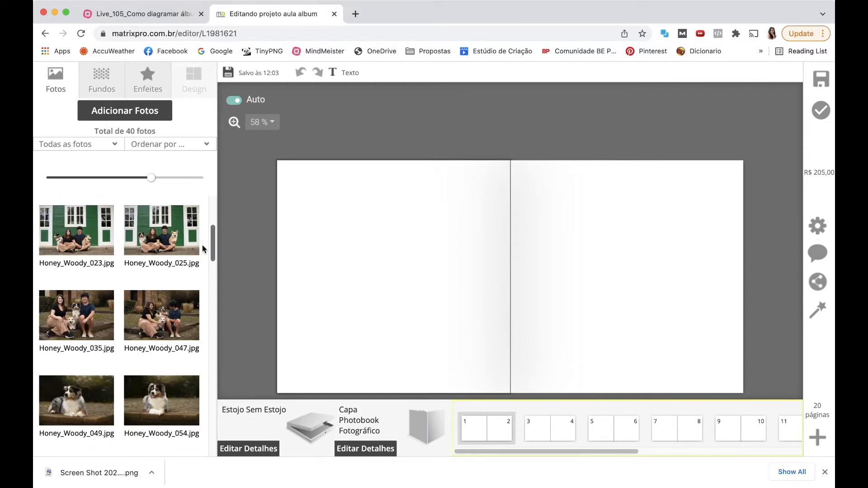
scroll(198, 264, "down", 3)
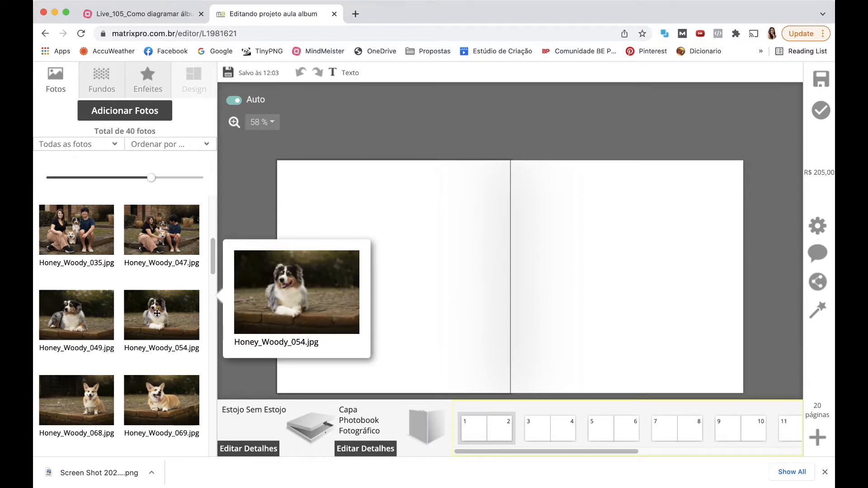
scroll(157, 313, "down", 5)
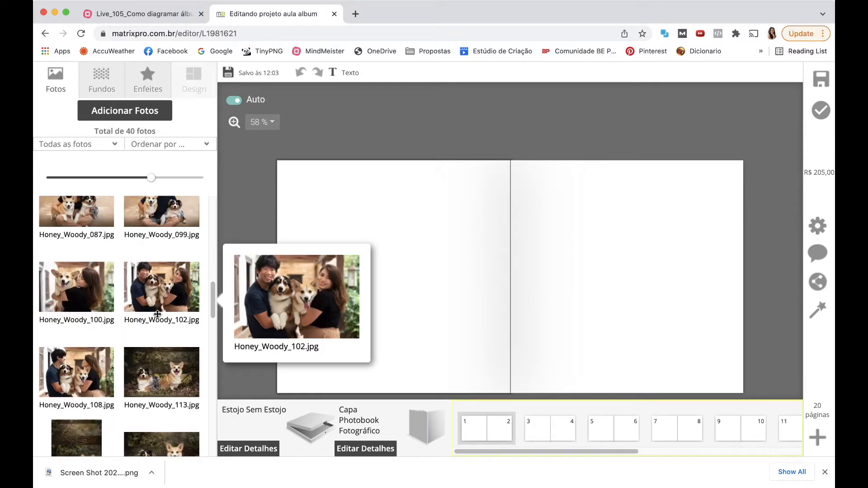
scroll(157, 314, "up", 6)
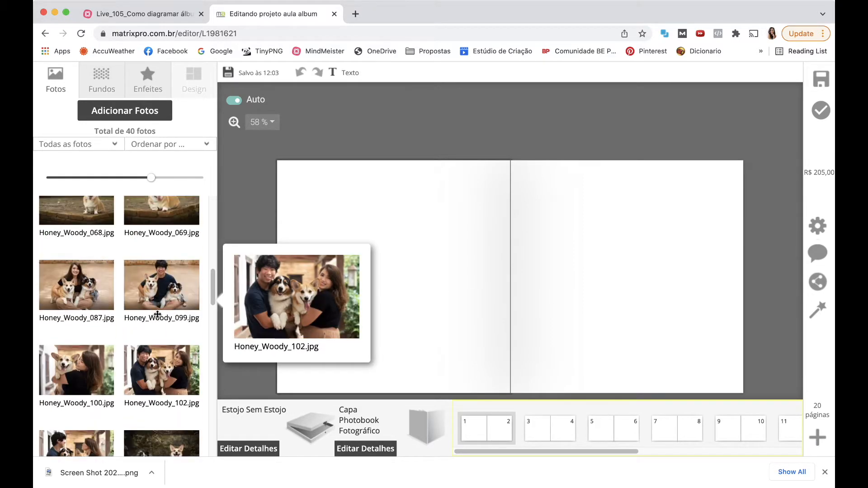
scroll(158, 314, "up", 1)
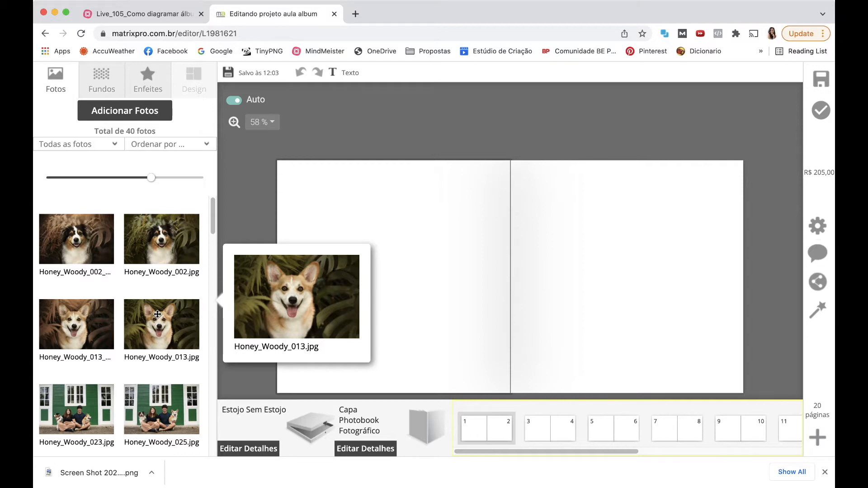
scroll(169, 325, "down", 3)
scroll(170, 328, "down", 4)
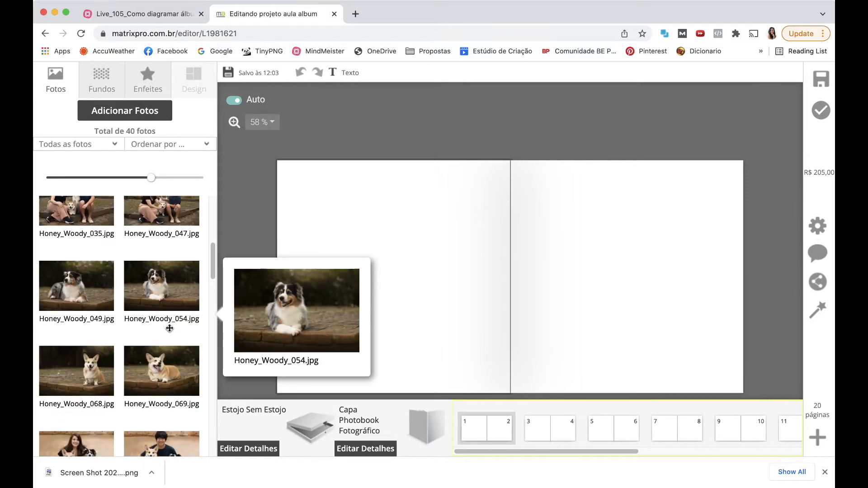
scroll(169, 328, "down", 8)
scroll(169, 328, "down", 3)
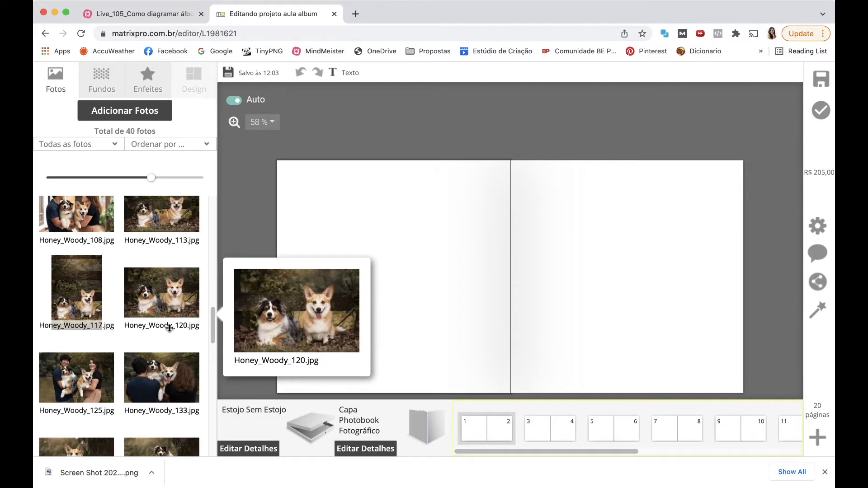
scroll(169, 328, "down", 15)
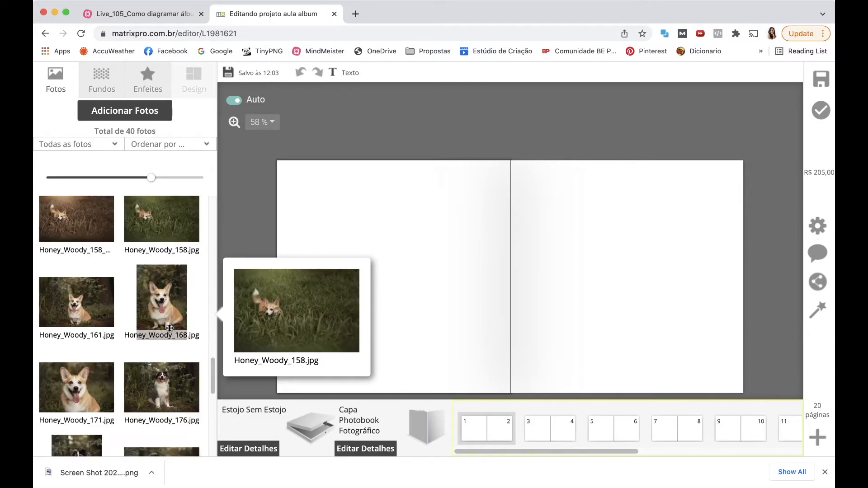
- Review the first photos in the list, comparing the alternate versions of Honey_Woody_002 and Honey_Woody_013
scroll(170, 328, "down", 1)
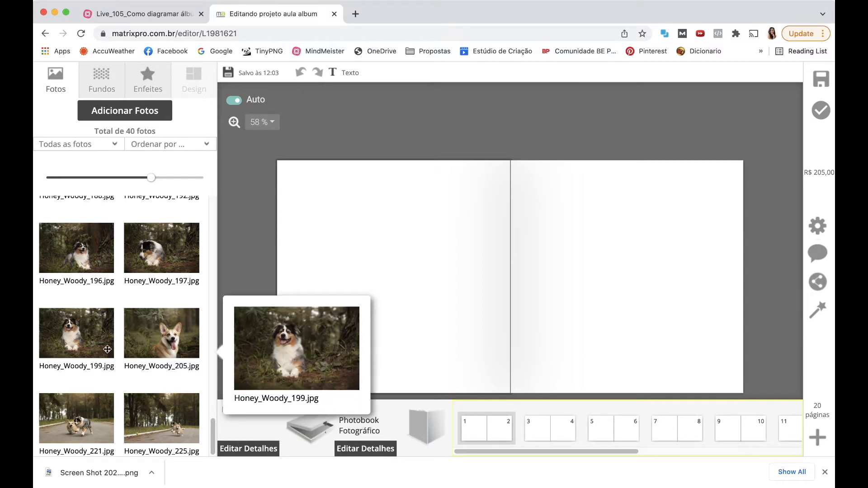
scroll(88, 409, "up", 15)
scroll(105, 357, "up", 3)
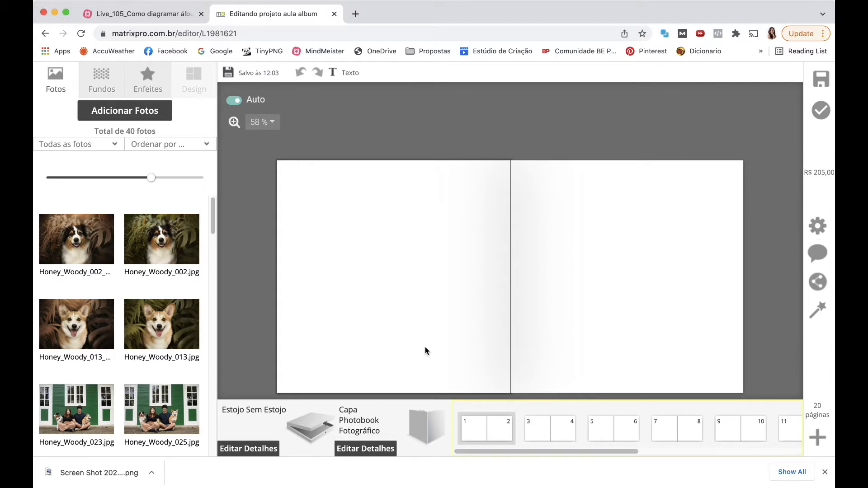
mouse_move(147, 303)
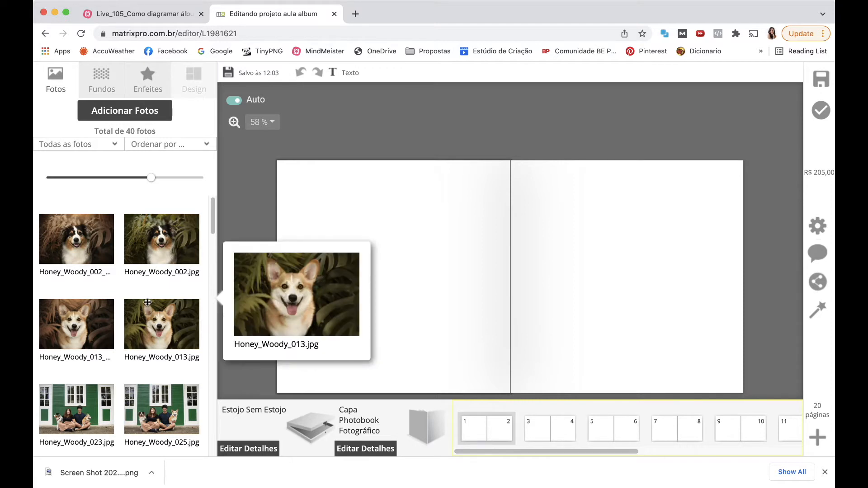
scroll(163, 366, "down", 2)
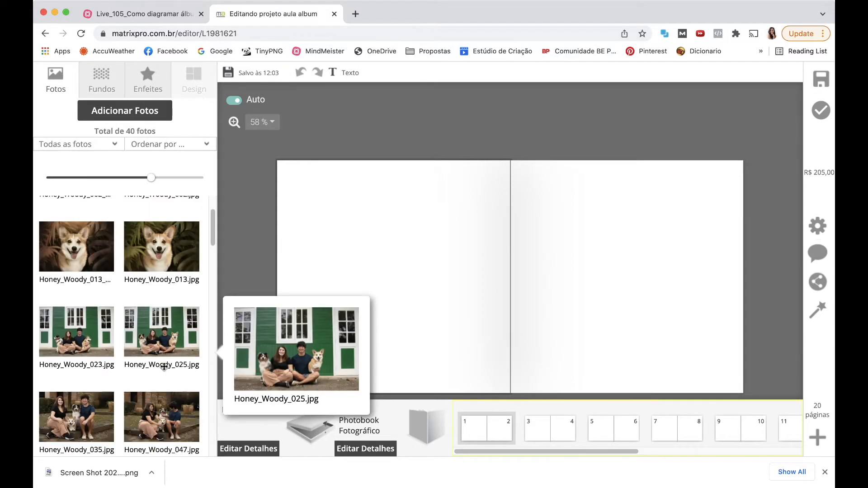
scroll(164, 365, "down", 2)
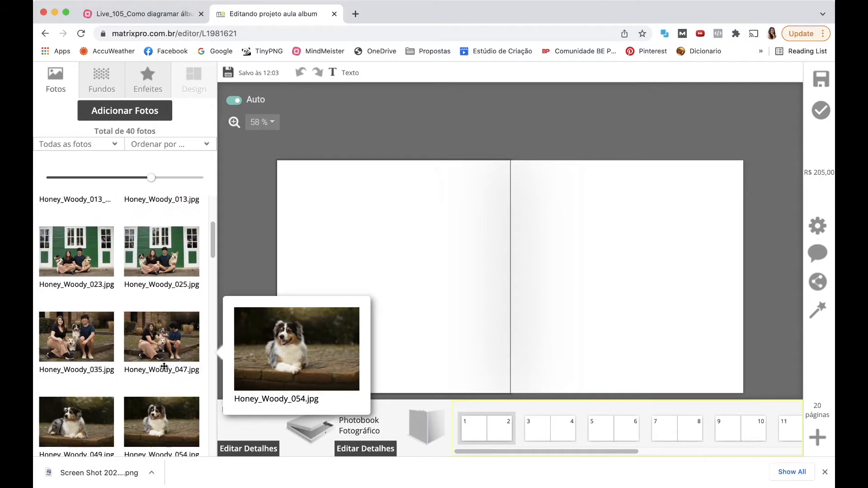
scroll(164, 365, "up", 4)
mouse_move(72, 265)
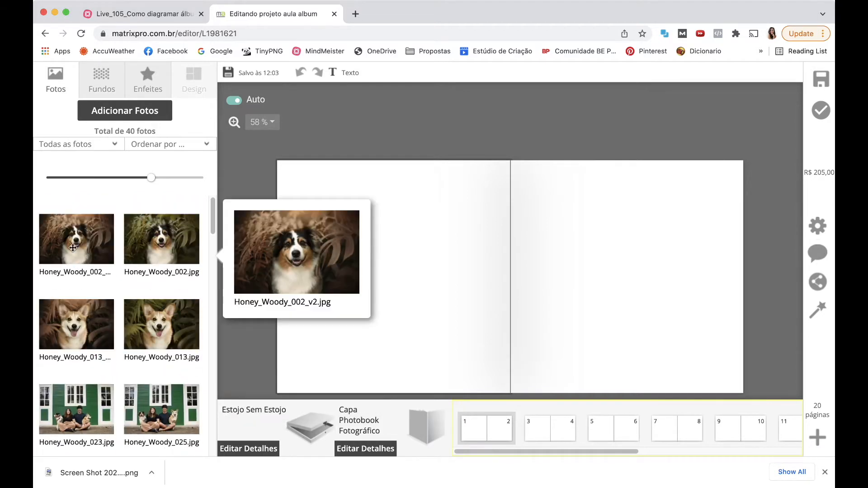
mouse_move(80, 314)
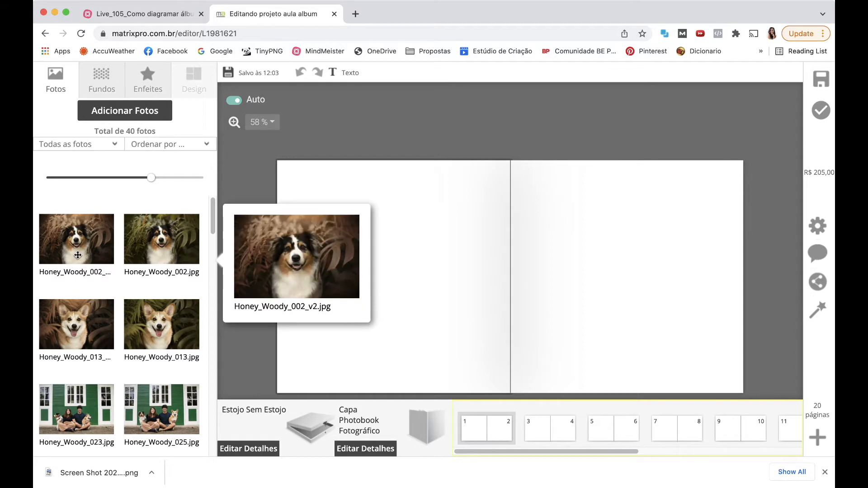
mouse_move(85, 247)
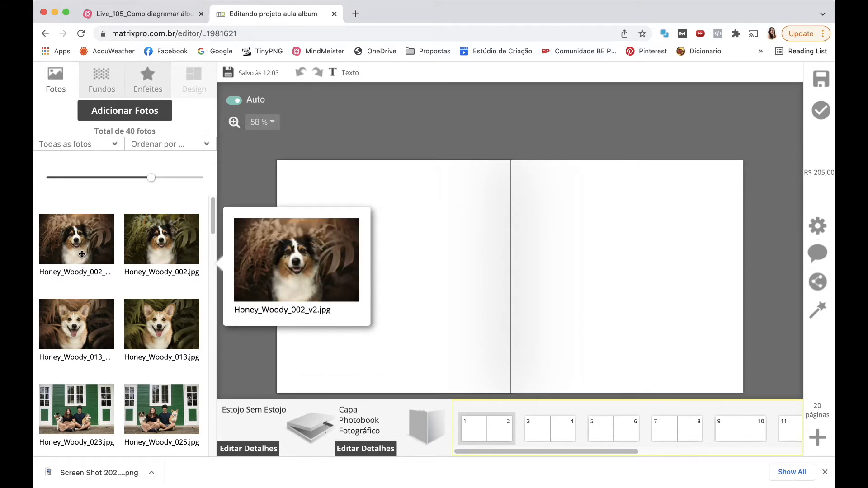
mouse_move(87, 343)
- Look through the photos from Honey_Woody_023.jpg to Honey_Woody_205.jpg for an image to open the album
scroll(87, 344, "down", 2)
scroll(87, 345, "down", 6)
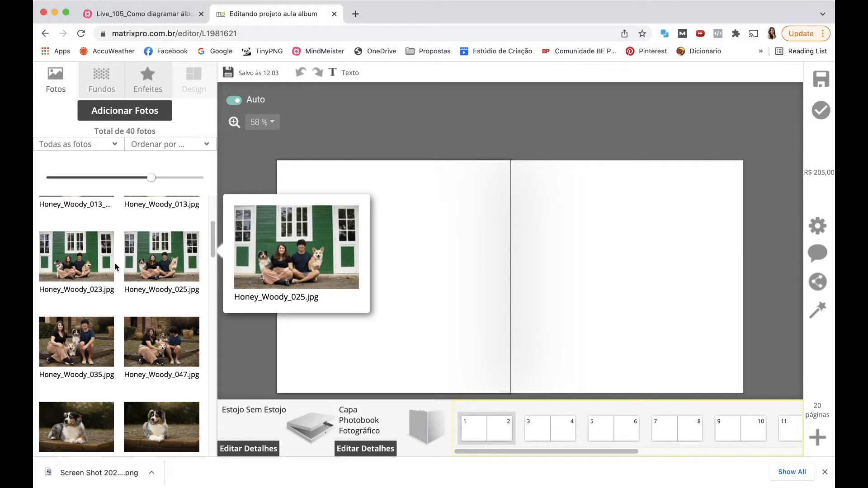
scroll(137, 263, "up", 1)
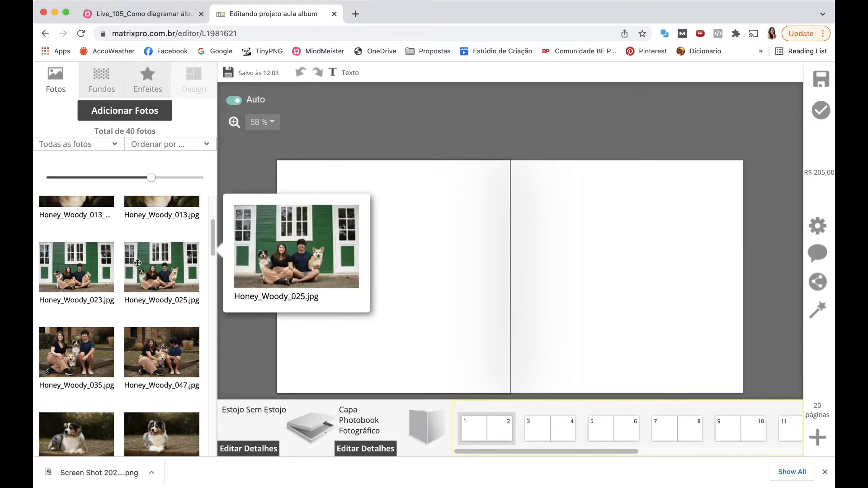
scroll(137, 263, "up", 2)
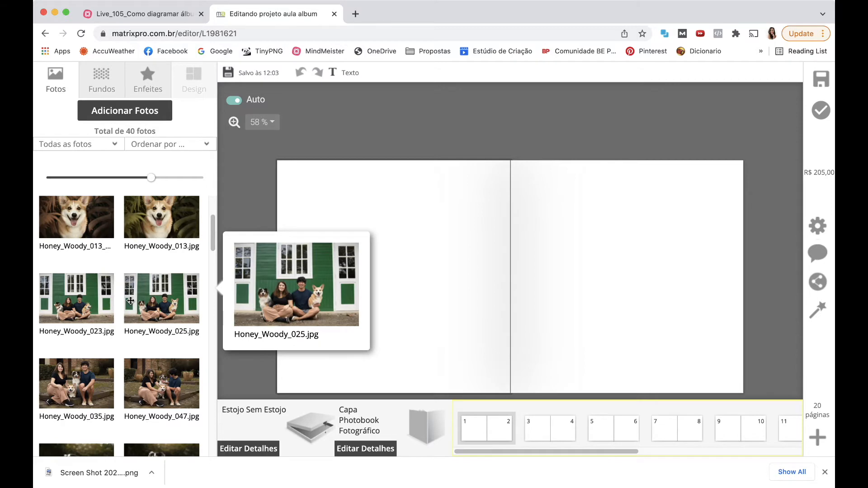
scroll(130, 300, "down", 1)
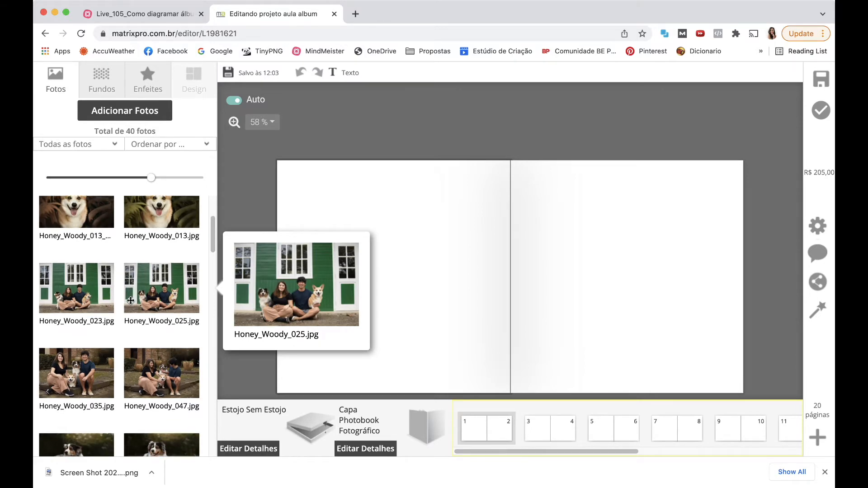
scroll(130, 300, "down", 15)
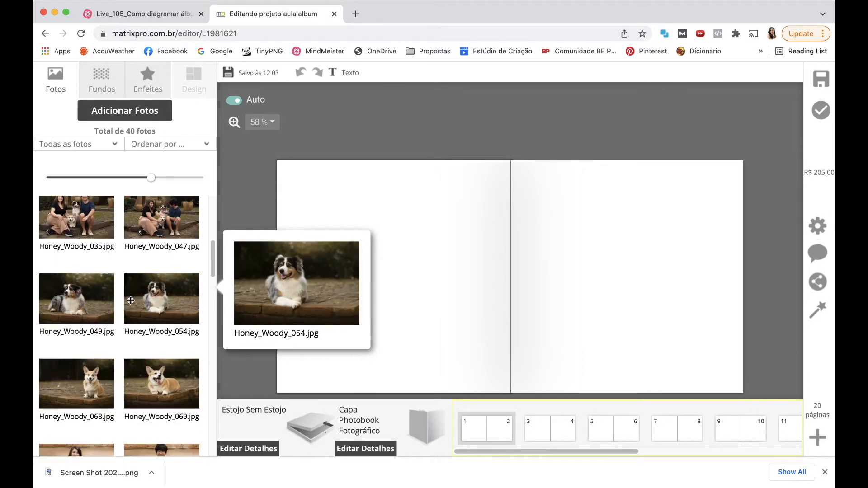
scroll(130, 300, "down", 12)
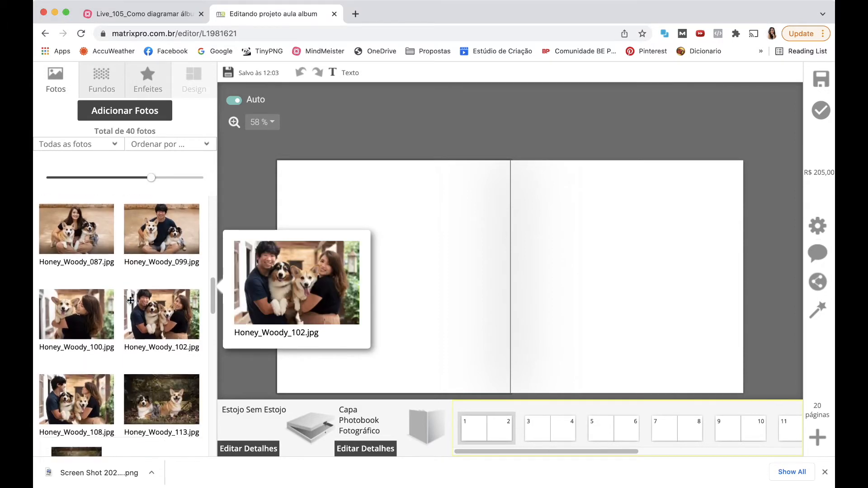
scroll(130, 301, "down", 9)
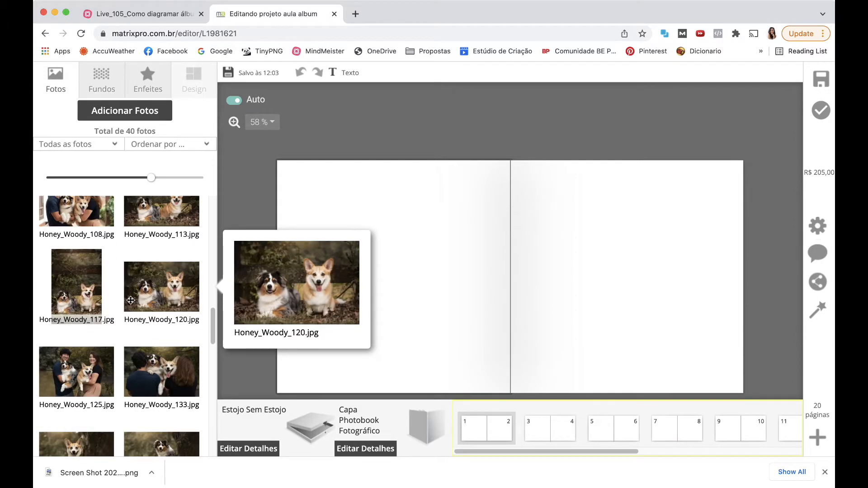
scroll(130, 300, "down", 4)
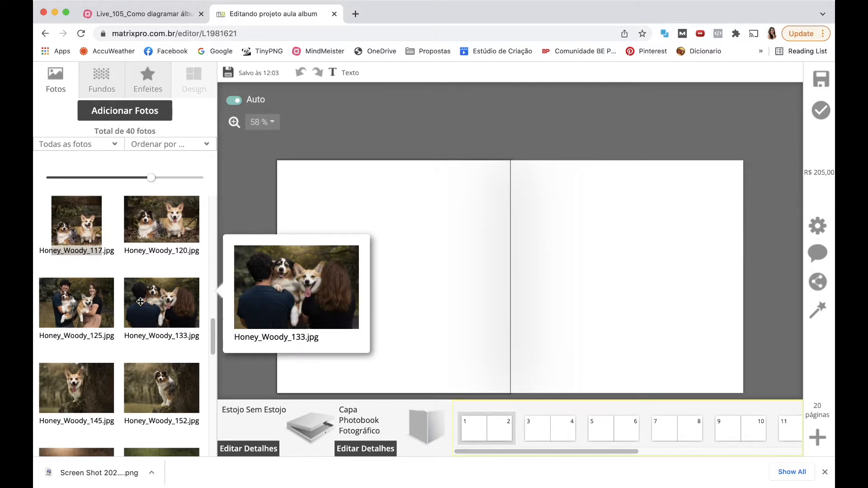
scroll(141, 301, "down", 8)
scroll(141, 301, "down", 4)
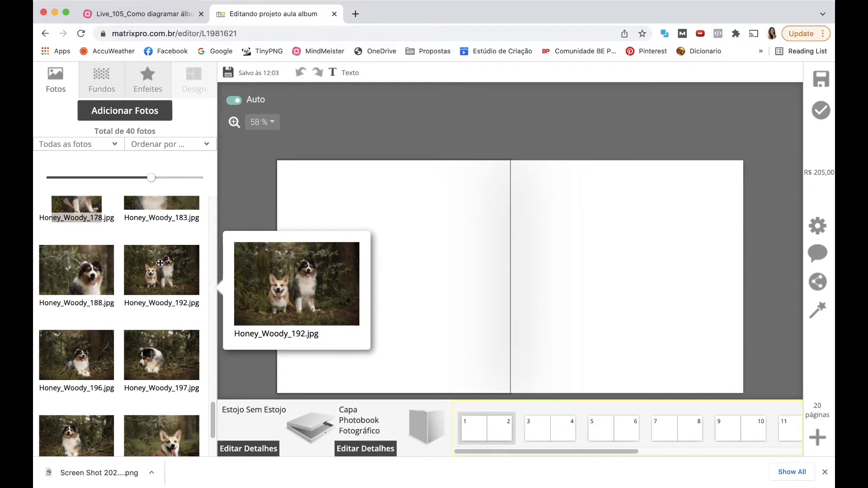
scroll(160, 262, "down", 1)
scroll(160, 263, "down", 3)
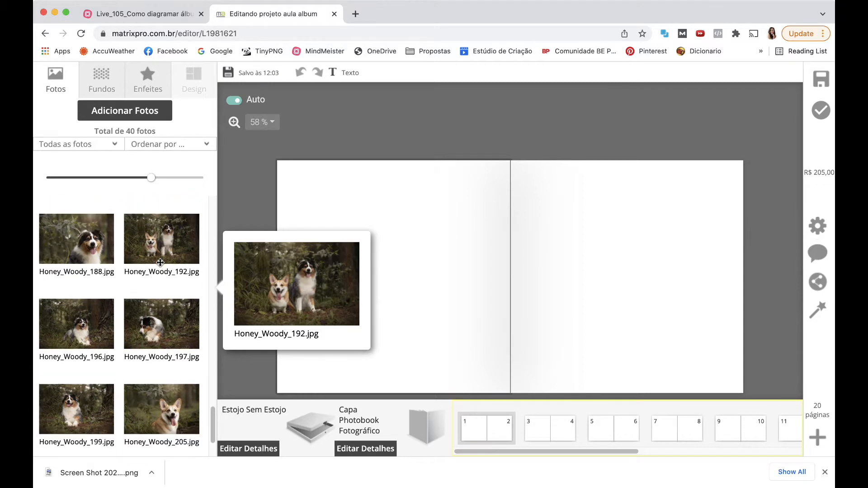
- Place Honey_Woody_125.jpg on pages 1–2 and choose the layout with one large photo centred across both pages
scroll(160, 262, "up", 8)
scroll(160, 263, "up", 5)
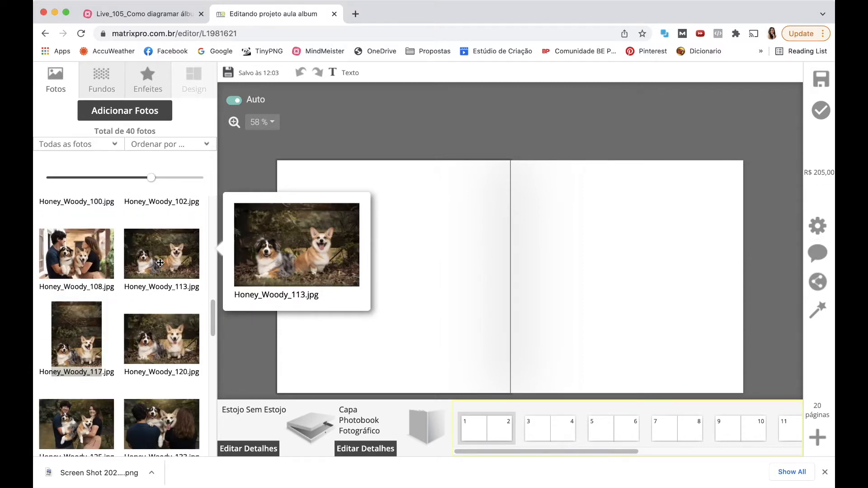
scroll(160, 263, "down", 4)
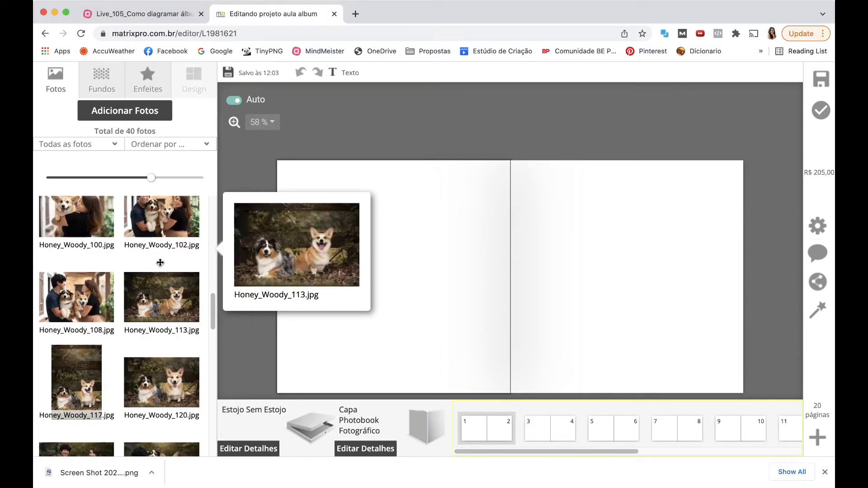
left_click_drag(76, 279, 398, 251)
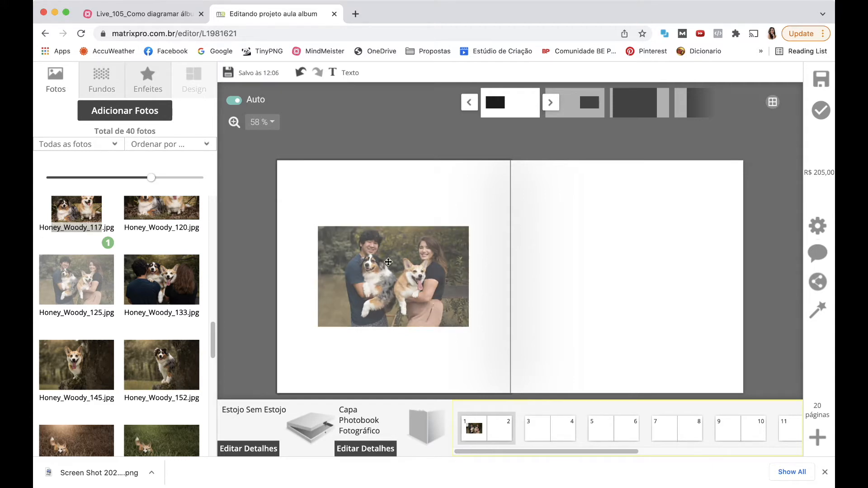
left_click(550, 103)
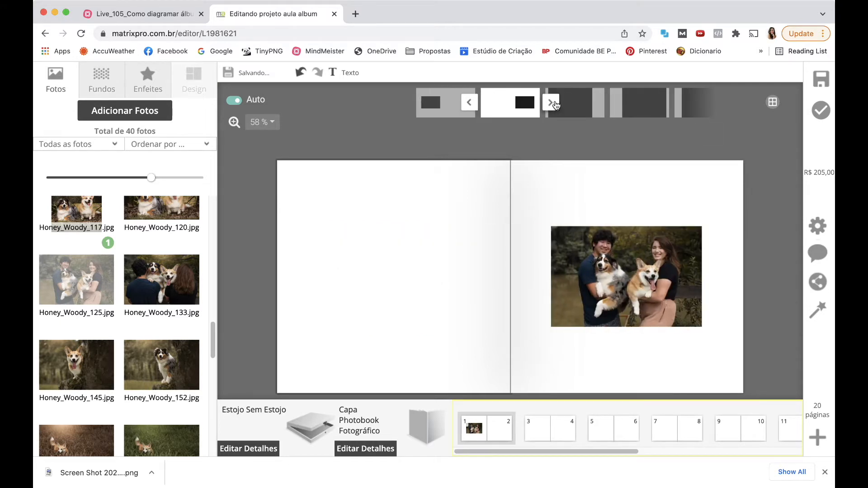
left_click(551, 102)
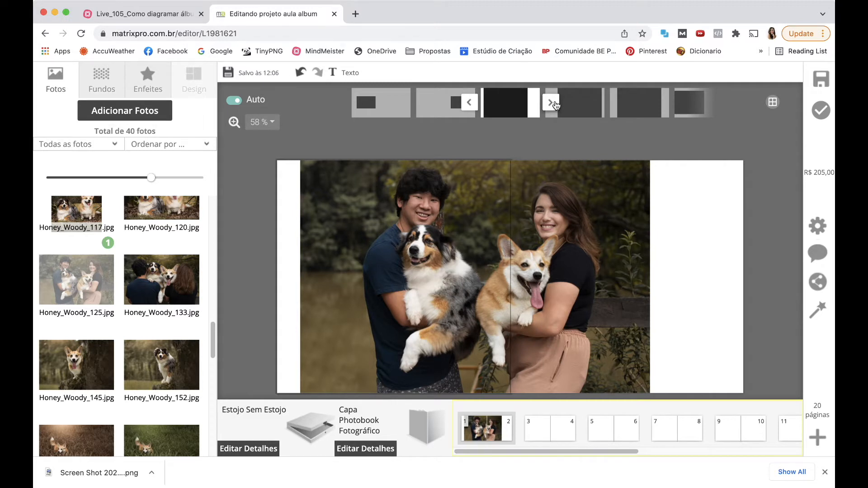
left_click(551, 103)
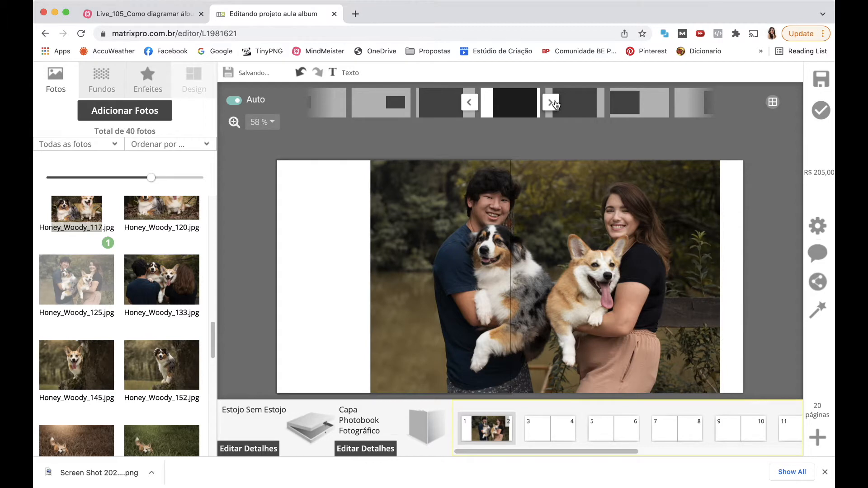
left_click(555, 104)
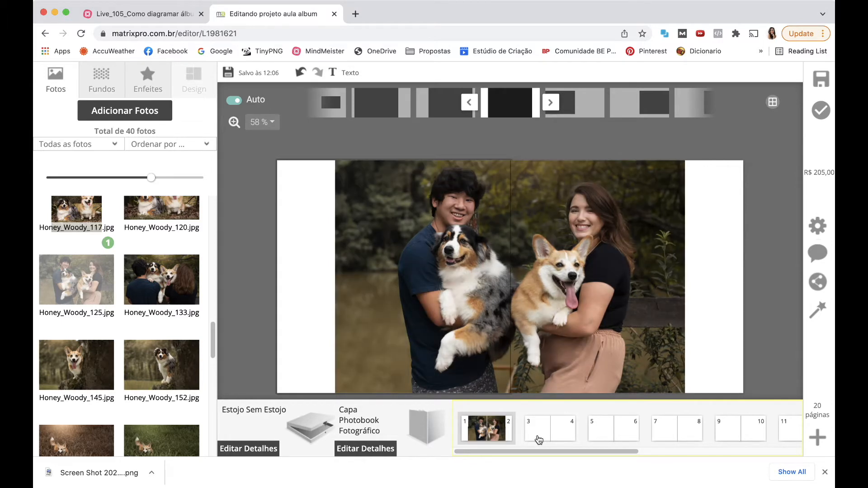
- Open pages 3–4 and look through the photo list for images that suit this spread
left_click(539, 439)
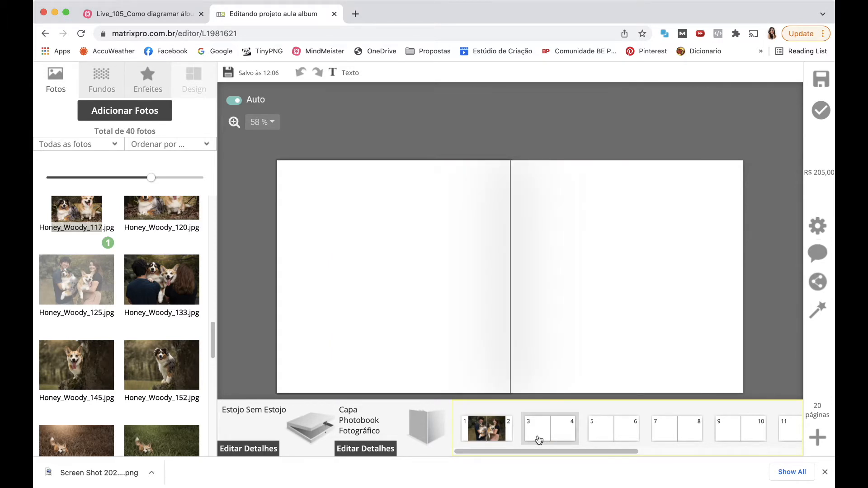
mouse_move(179, 388)
scroll(145, 362, "up", 1)
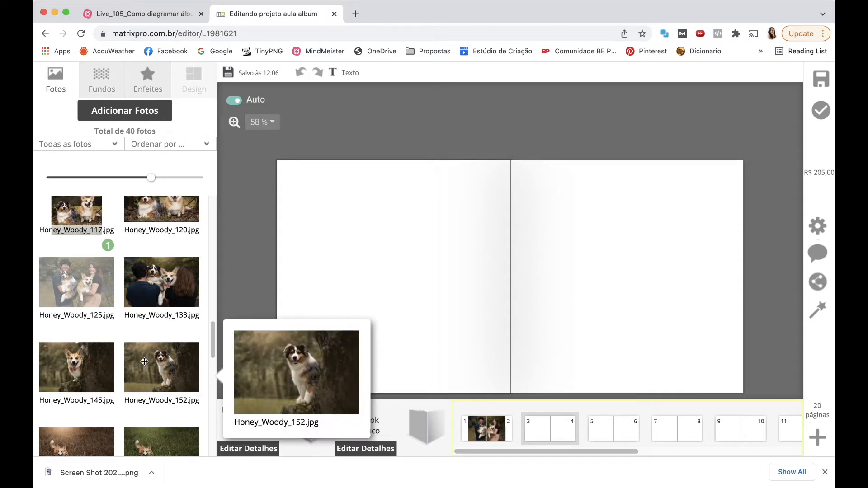
scroll(144, 361, "up", 2)
scroll(144, 362, "up", 10)
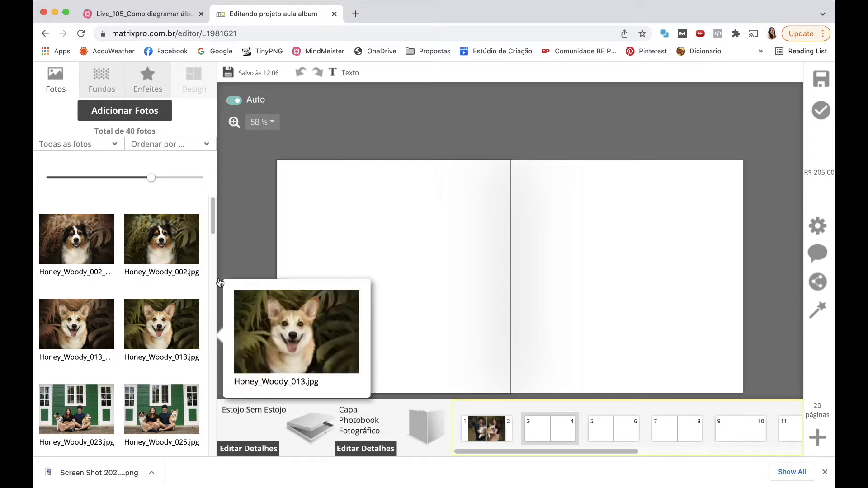
scroll(213, 217, "down", 1)
left_click_drag(213, 237, 226, 329)
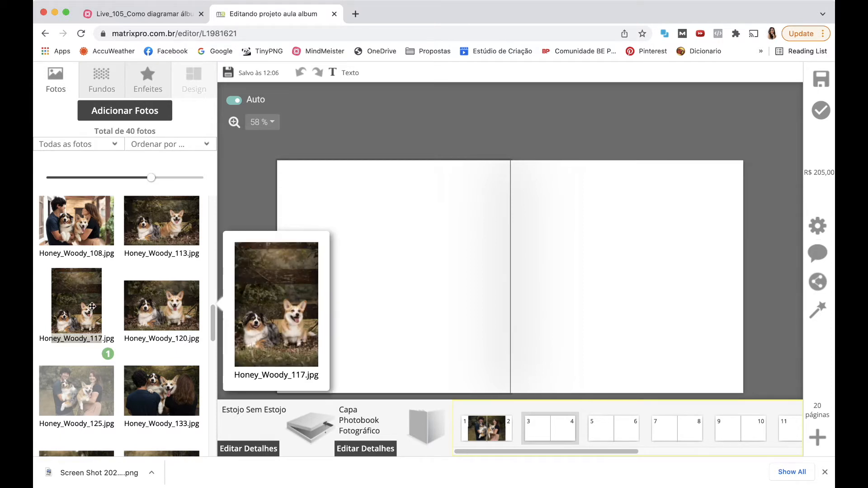
scroll(157, 306, "down", 3)
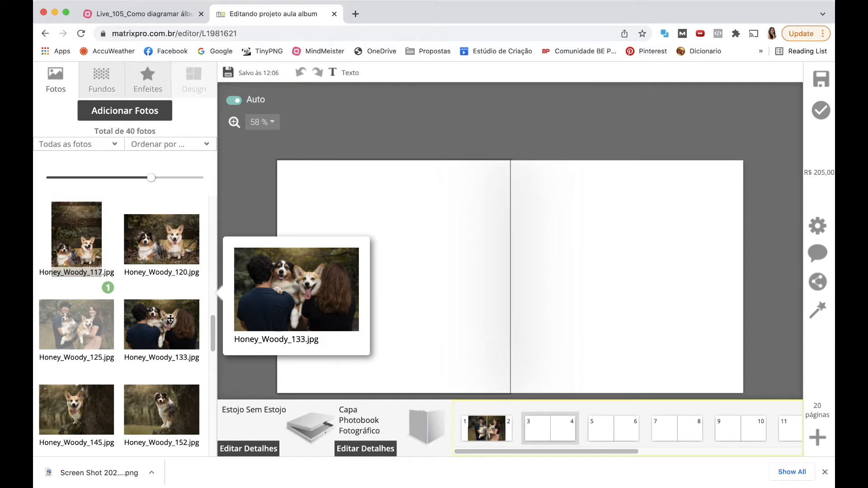
scroll(162, 319, "down", 1)
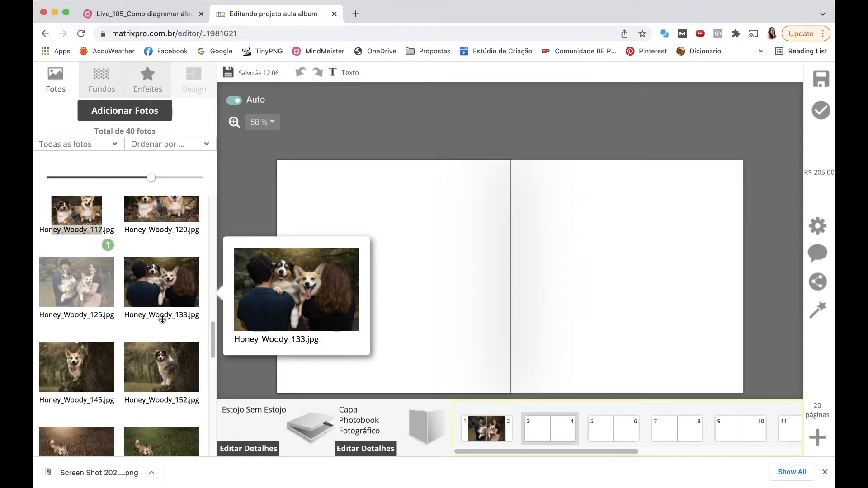
- Place Honey_Woody_113.jpg, Honey_Woody_120.jpg, Honey_Woody_117.jpg and Honey_Woody_133.jpg on pages 3–4 with the automatic layout
scroll(163, 320, "up", 3)
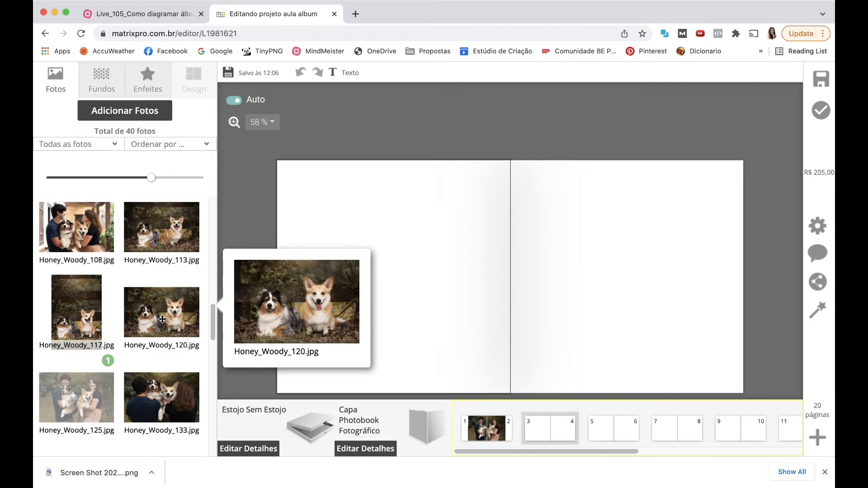
left_click_drag(171, 226, 380, 209)
left_click_drag(161, 312, 355, 257)
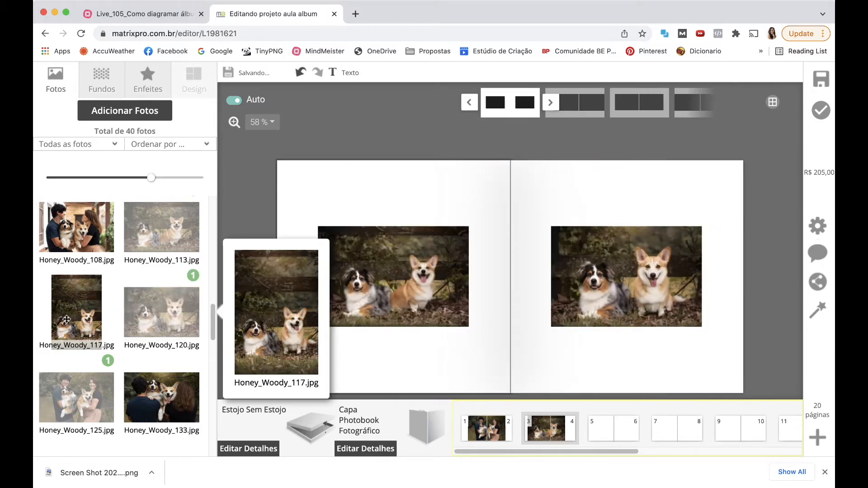
left_click_drag(72, 316, 346, 260)
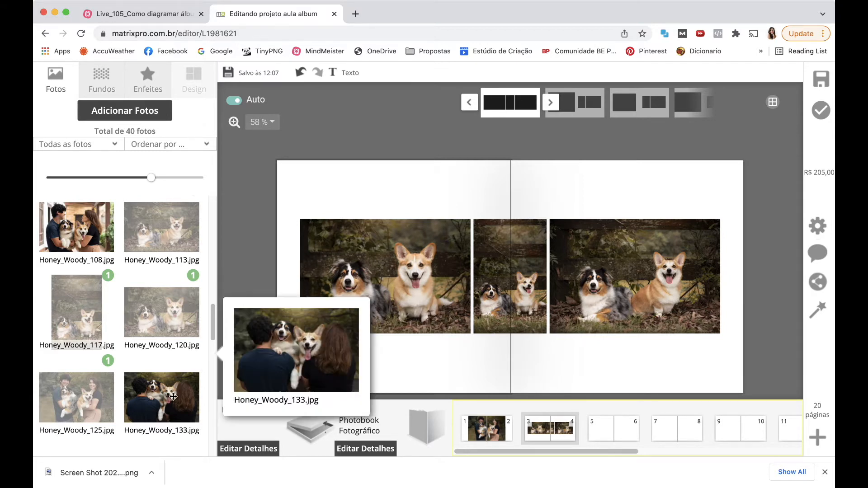
scroll(177, 383, "down", 1)
left_click_drag(177, 382, 363, 289)
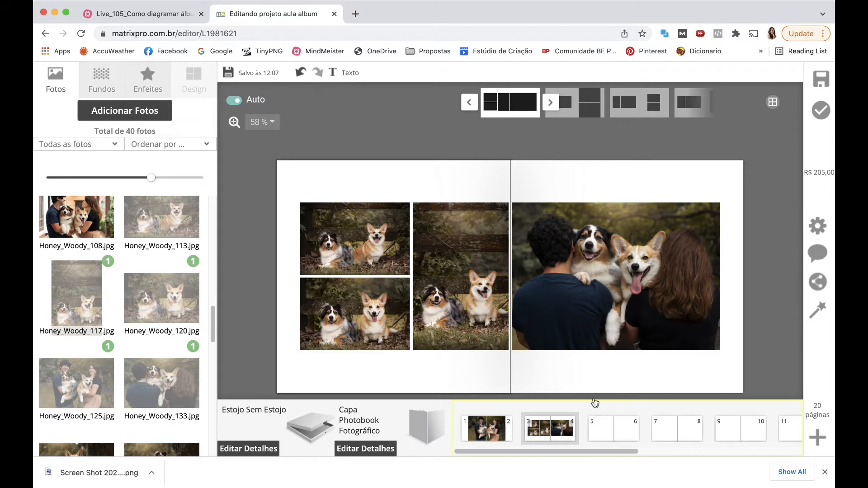
- Swap the large photo of the couple with their dogs on page 4 with the upper small photo on page 3
scroll(573, 456, "right", 2)
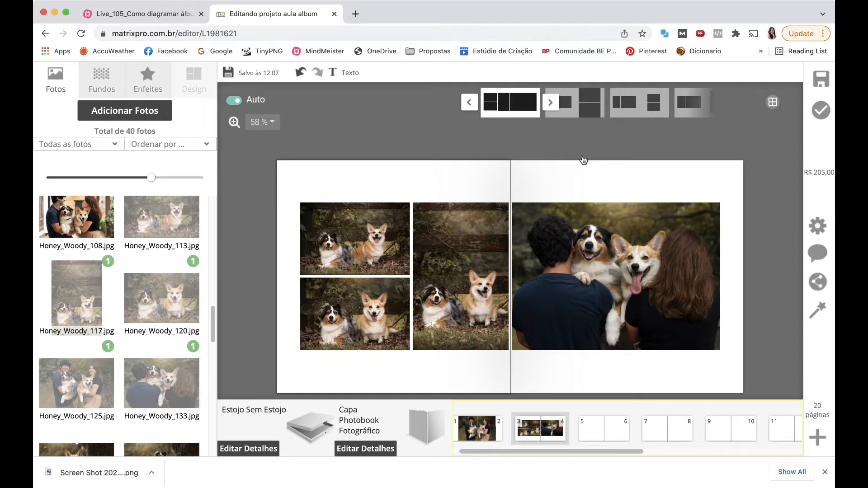
left_click(553, 218)
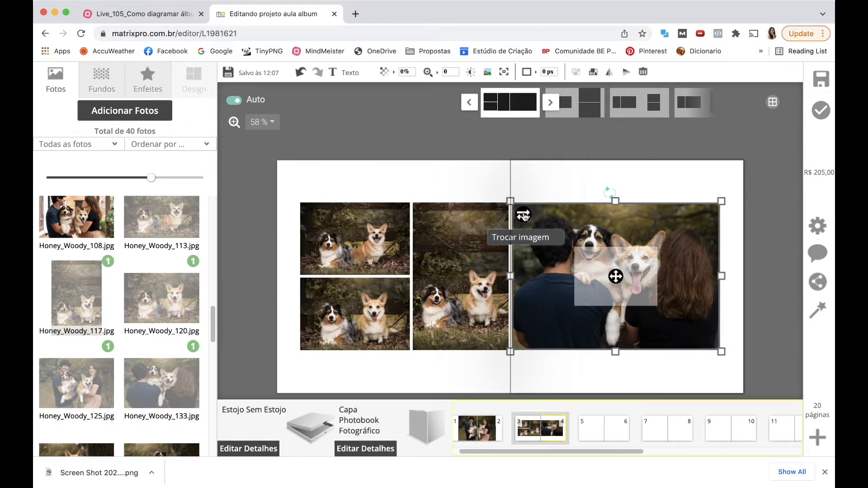
left_click_drag(523, 216, 359, 227)
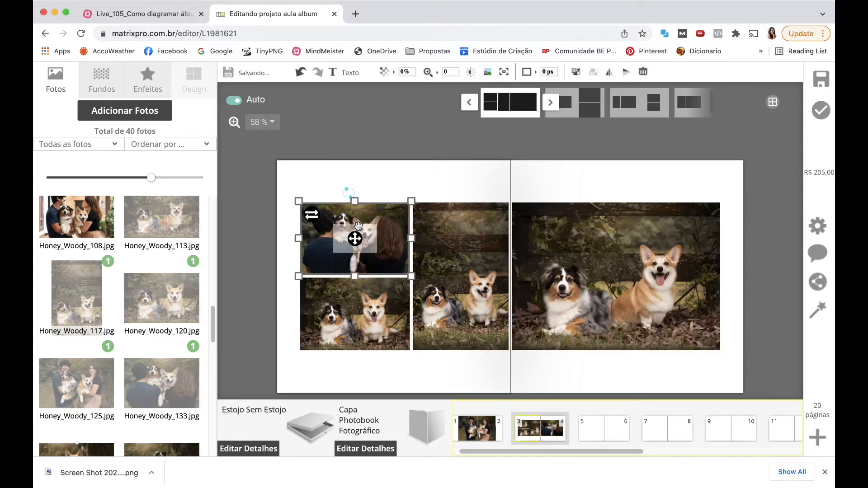
left_click(435, 184)
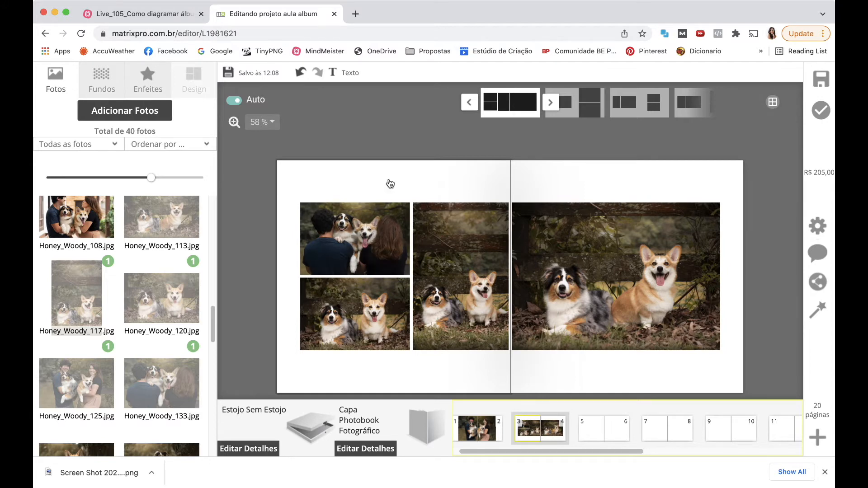
- Swap the upper small photo on page 3 back with the large photo on page 4
left_click(370, 257)
left_click_drag(311, 214, 585, 212)
left_click(584, 173)
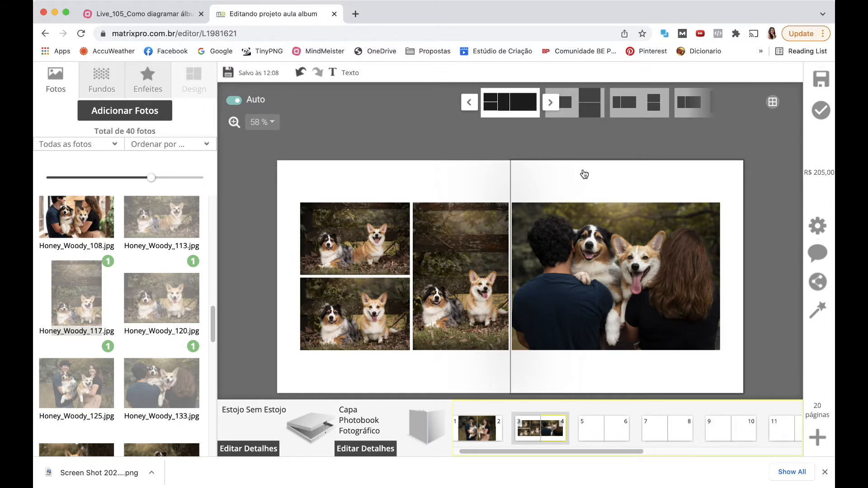
- Open pages 5–6 and place Honey_Woody_145.jpg and Honey_Woody_152.jpg on the spread
left_click(602, 429)
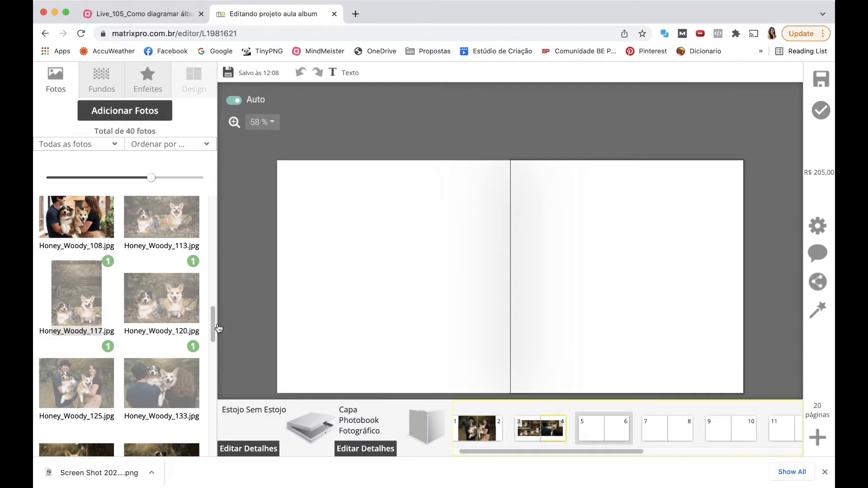
mouse_move(214, 333)
left_mouse_down()
mouse_move(212, 361)
mouse_move(210, 346)
left_mouse_up()
mouse_move(74, 313)
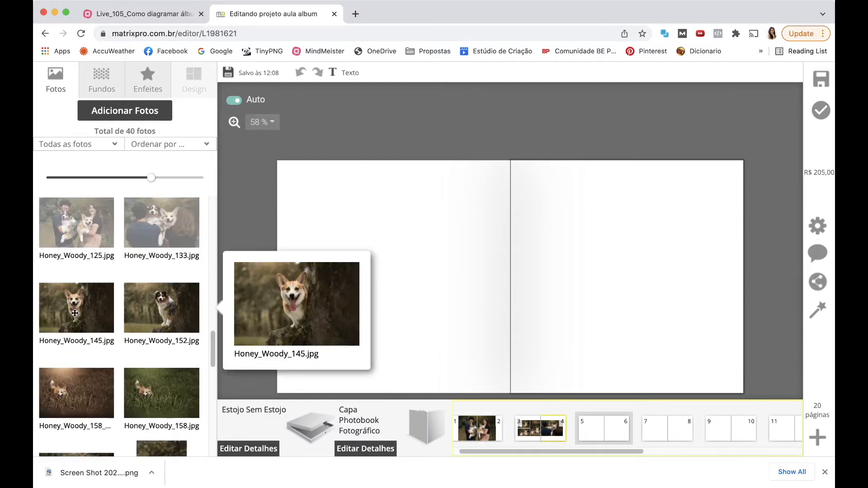
mouse_move(156, 314)
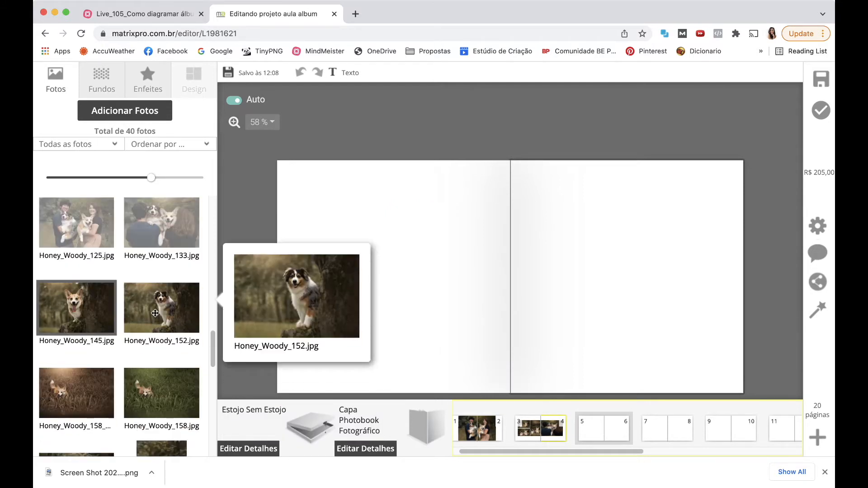
left_click_drag(157, 315, 403, 264)
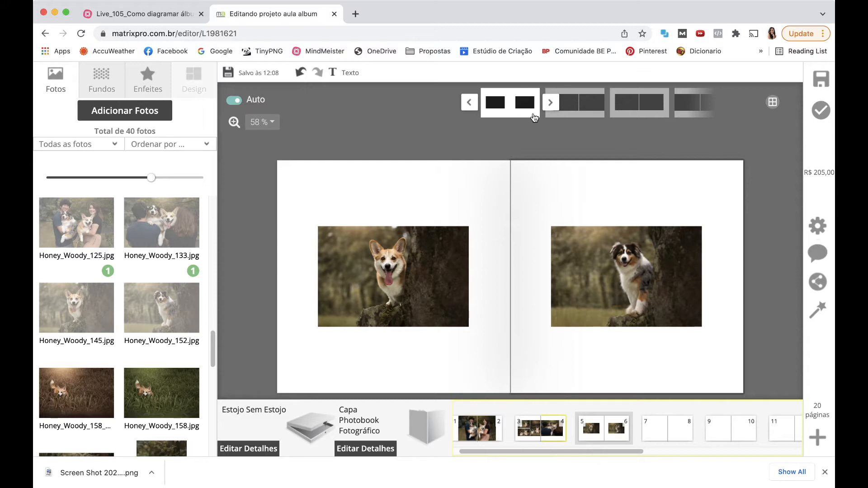
- Choose the layout for pages 5–6 with one photo spanning the full width of each page
left_click(551, 102)
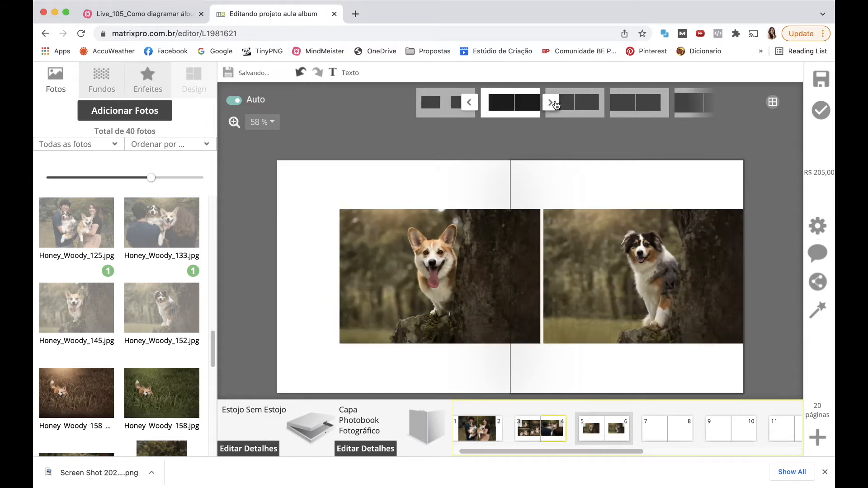
left_click(553, 103)
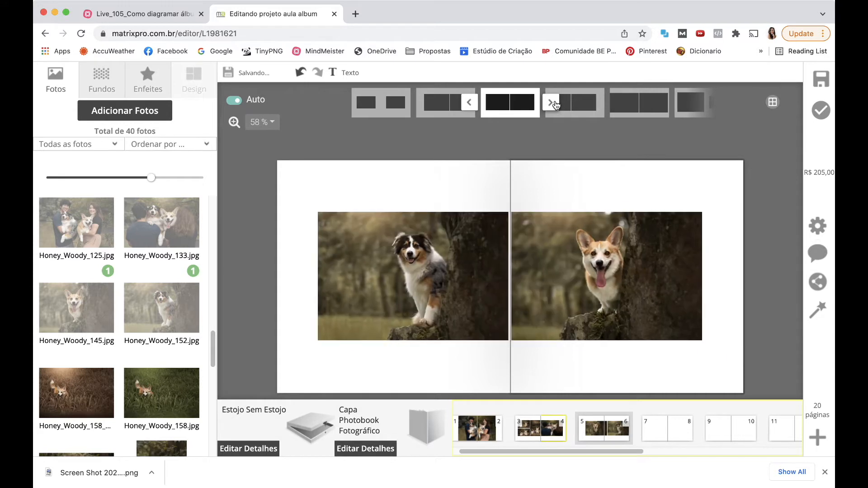
left_click(552, 103)
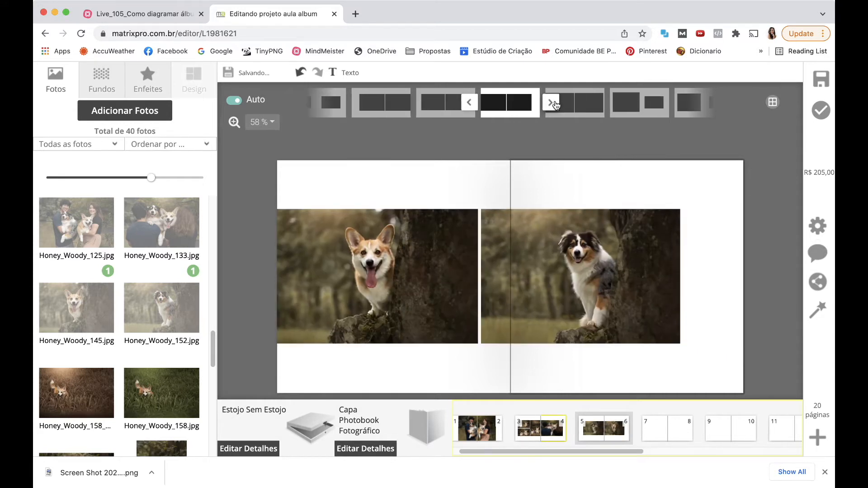
left_click(552, 103)
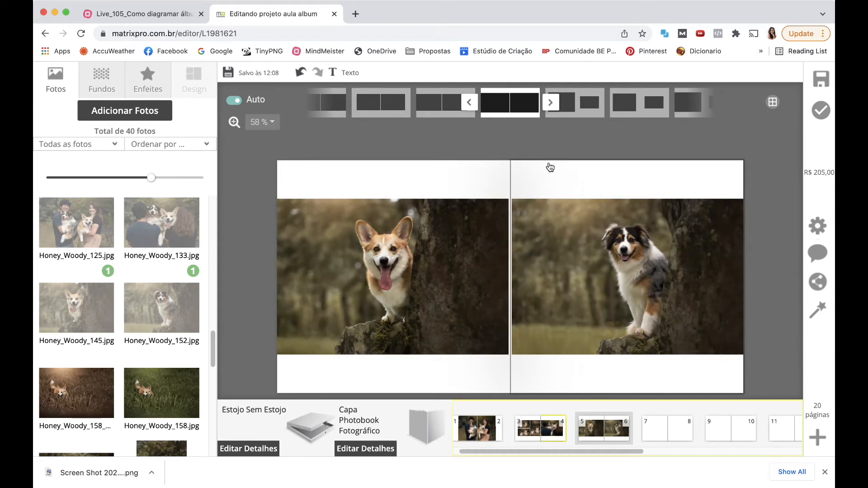
- Open pages 7–8 and place Honey_Woody_161.jpg, Honey_Woody_168.jpg and Honey_Woody_171.jpg on the spread
left_click(650, 432)
left_click_drag(213, 353, 218, 385)
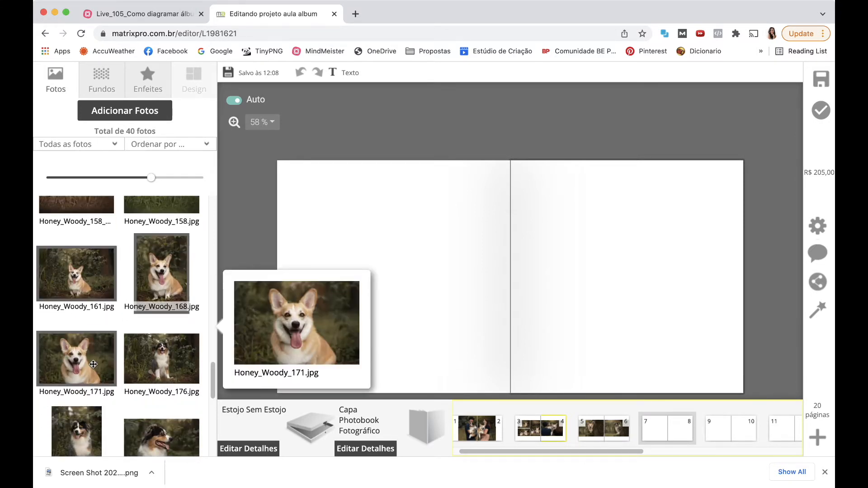
left_click_drag(152, 259, 373, 224)
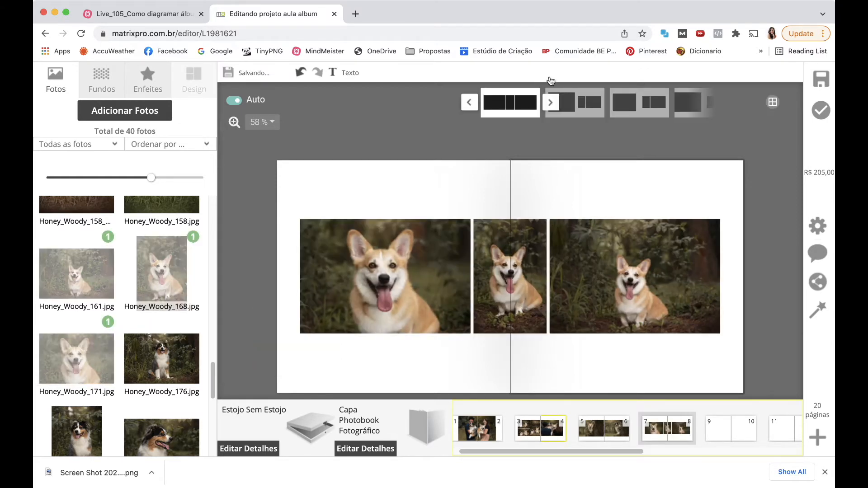
- Choose the layout for pages 7–8 with one vertical photo on page 7 and two large stacked photos filling page 8's height
left_click(553, 105)
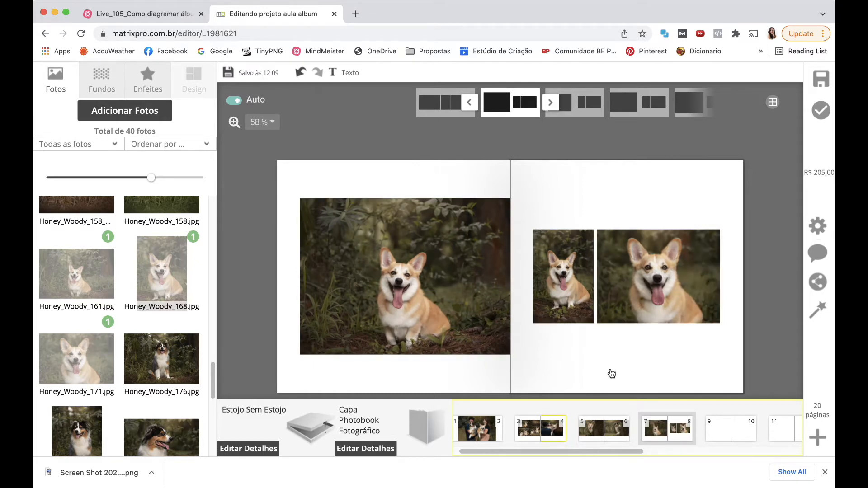
left_click(550, 104)
left_click(550, 103)
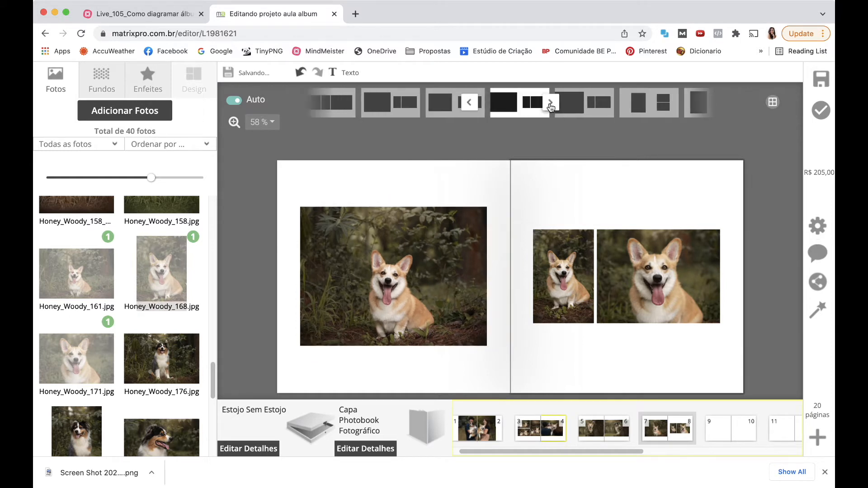
left_click(550, 103)
left_click(550, 104)
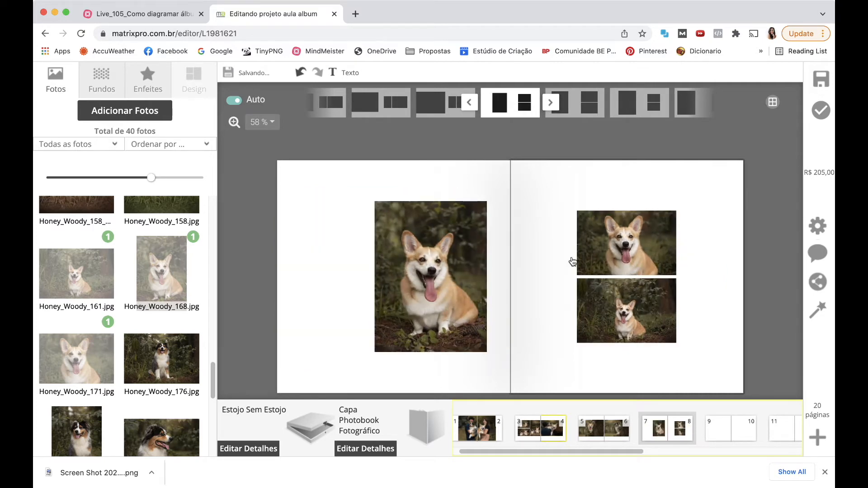
left_click(548, 103)
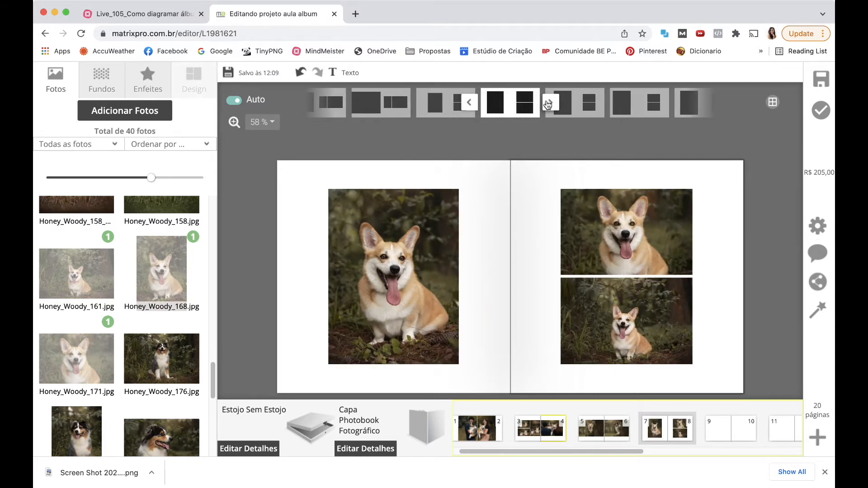
left_click(549, 103)
left_click(548, 104)
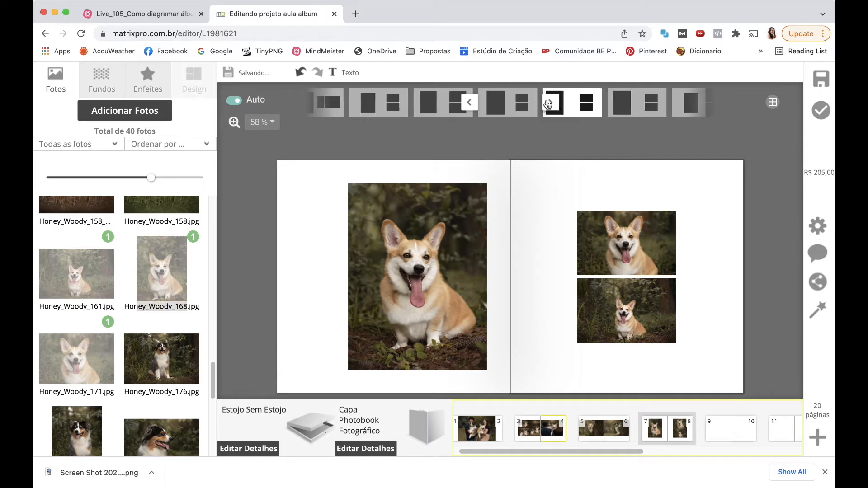
left_click(548, 104)
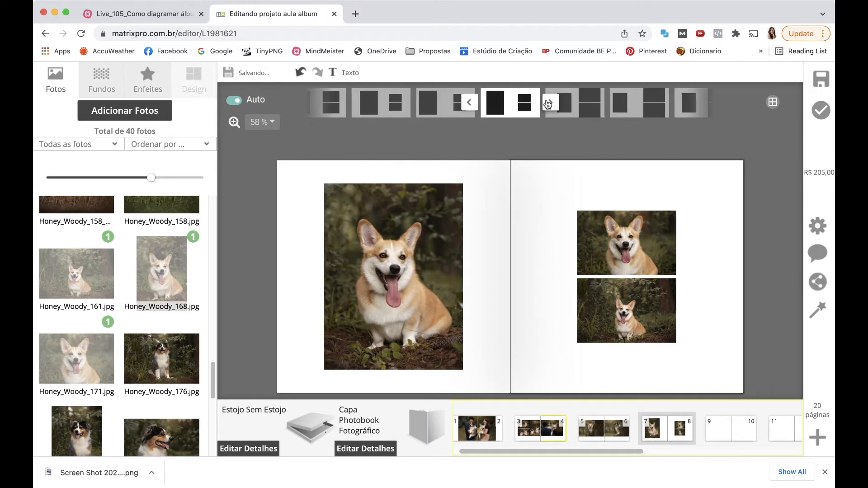
left_click(548, 104)
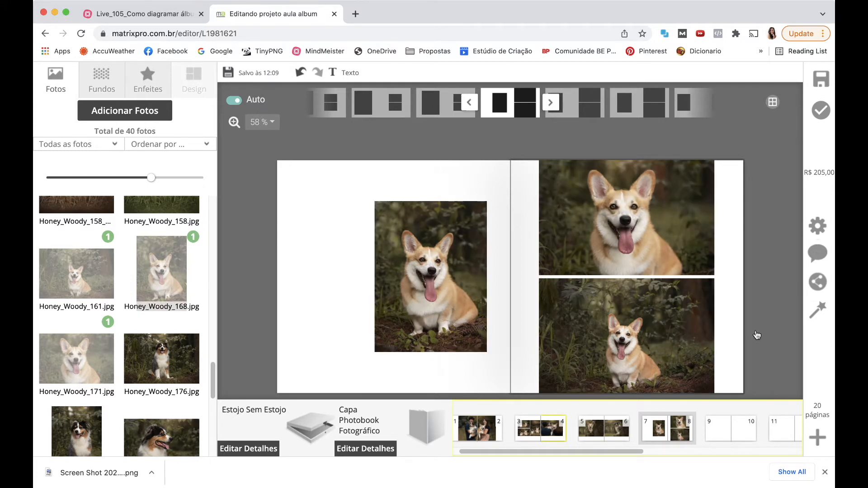
- Enlarge the vertical photo on page 7 to the full page height and shift it slightly toward the outer edge
left_click(428, 272)
left_click_drag(373, 200, 348, 165)
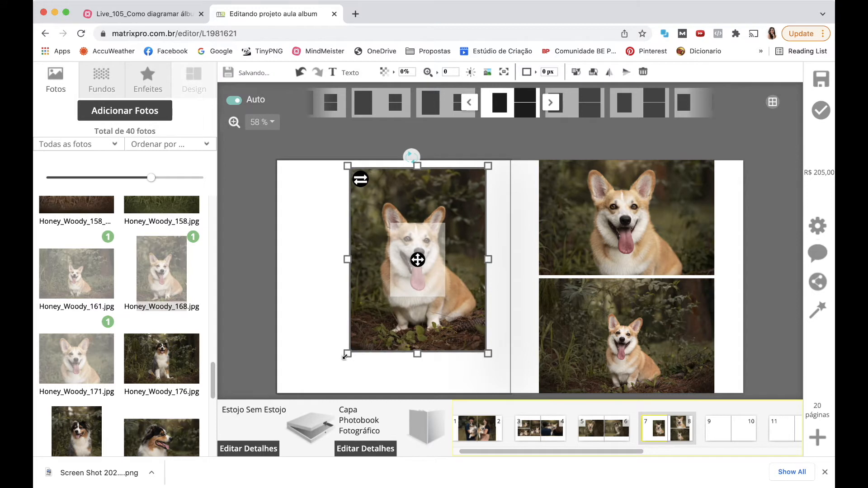
left_click_drag(336, 377, 316, 395)
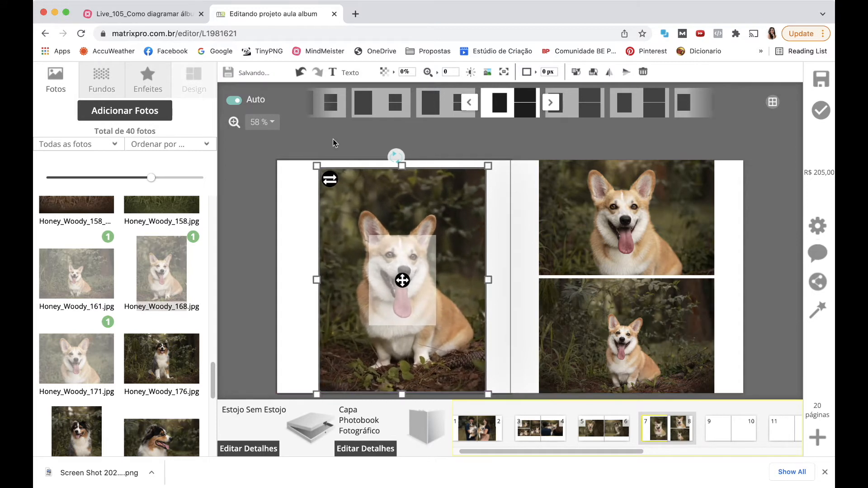
left_click_drag(315, 165, 312, 159)
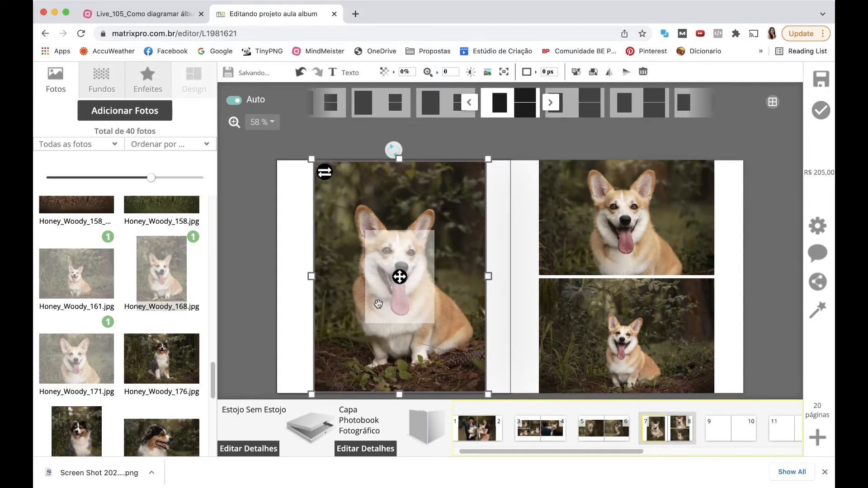
left_click_drag(408, 376, 402, 372)
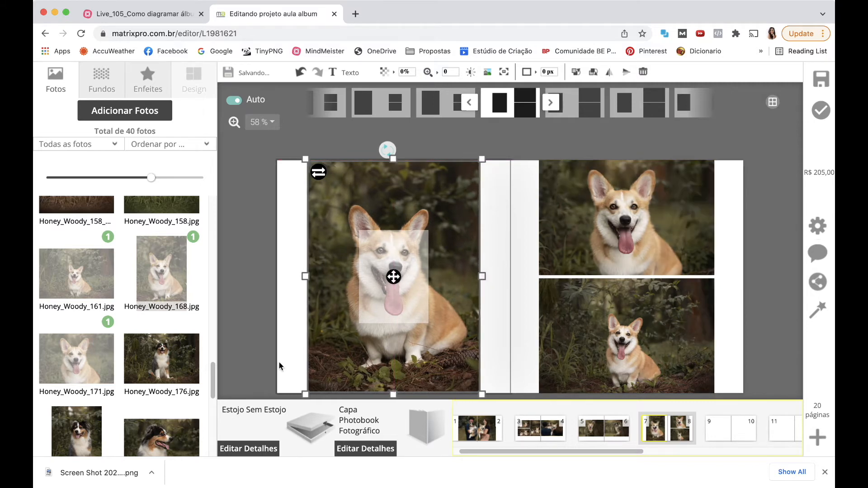
left_click(281, 366)
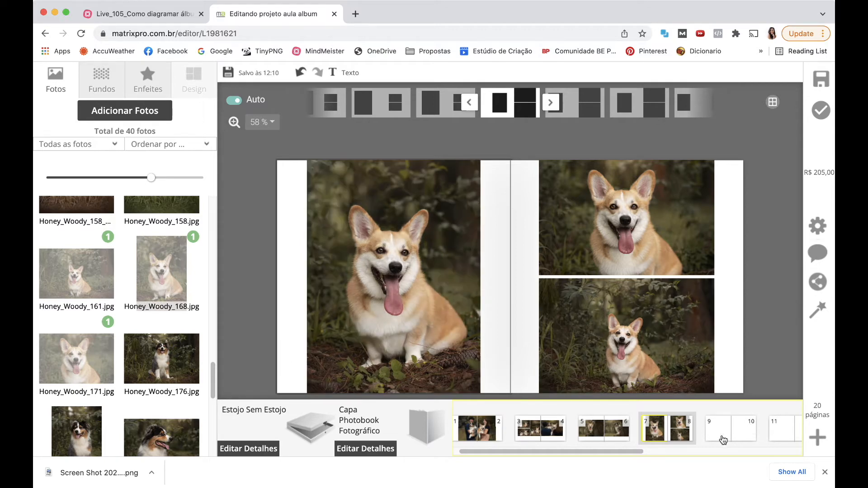
- Open pages 9–10 and place Honey_Woody_002_v2.jpg and Honey_Woody_013_V2.jpg from the start of the photo list
left_click(723, 438)
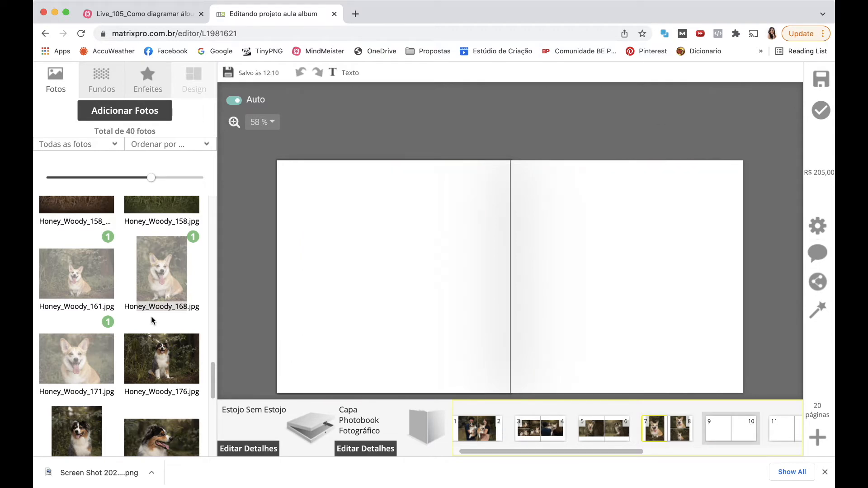
scroll(151, 316, "down", 10)
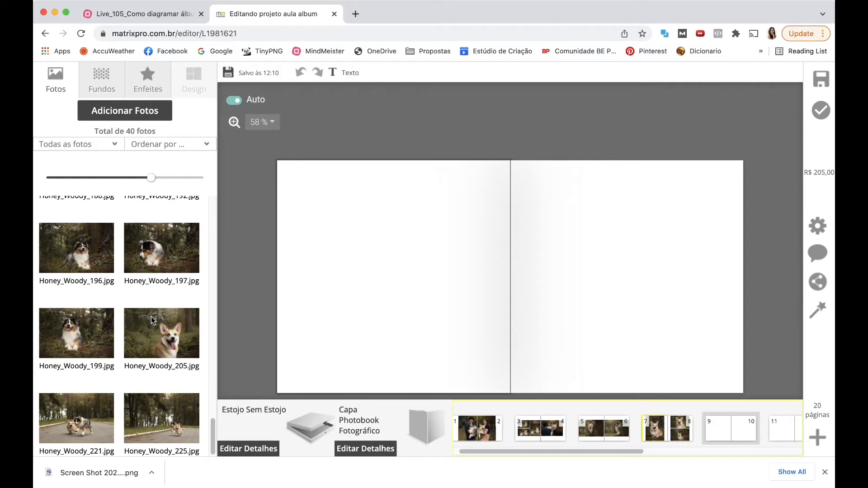
scroll(151, 316, "up", 15)
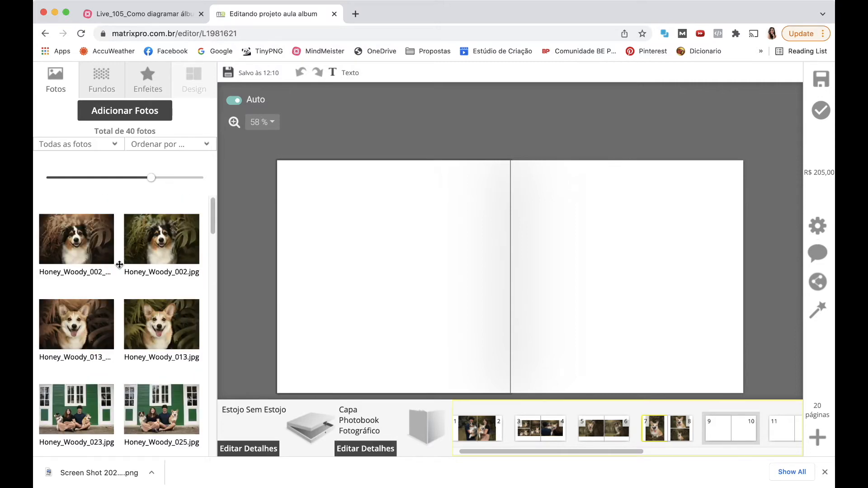
mouse_move(79, 322)
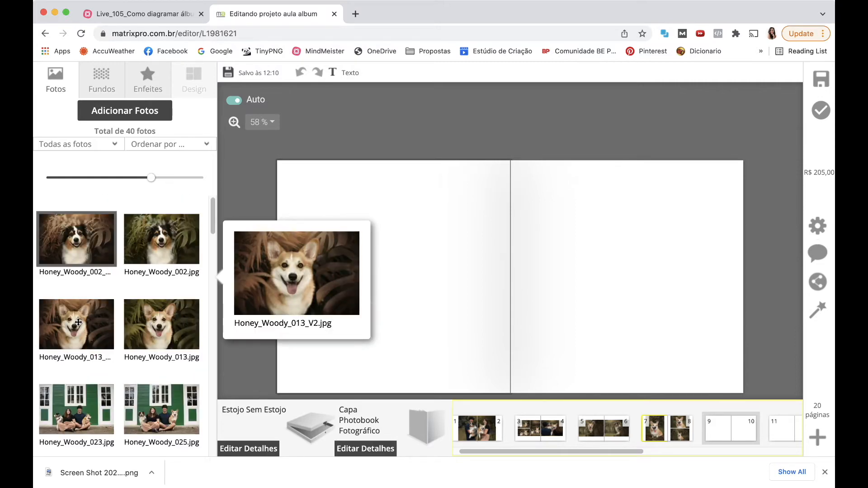
mouse_move(156, 246)
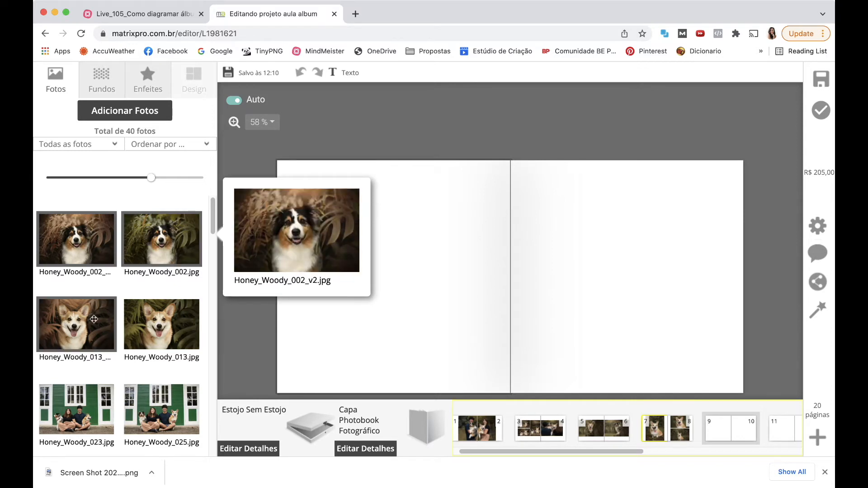
mouse_move(143, 316)
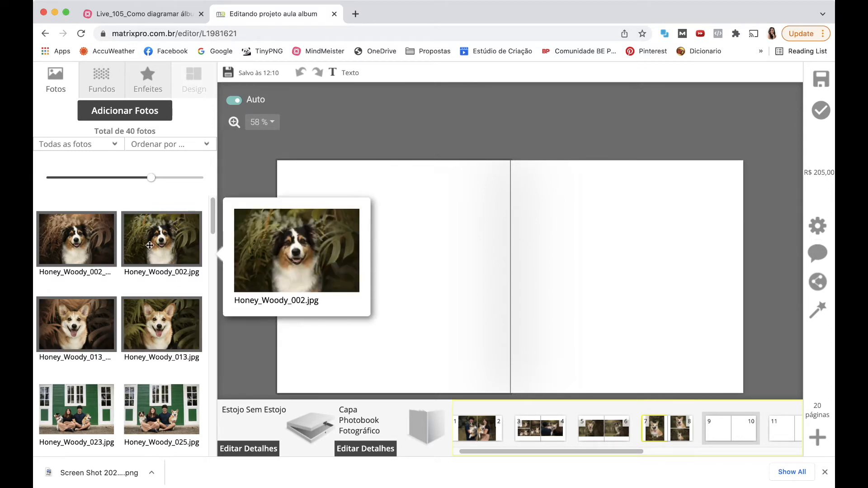
left_click_drag(94, 324, 323, 262)
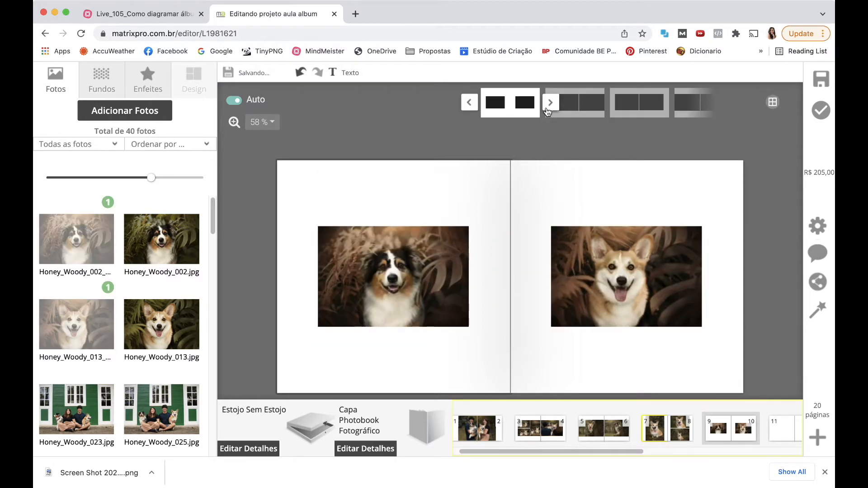
- Choose the layout for pages 9–10 with two large horizontal photos side by side, reaching the outer edges of the spread
left_click(551, 103)
left_click(551, 103)
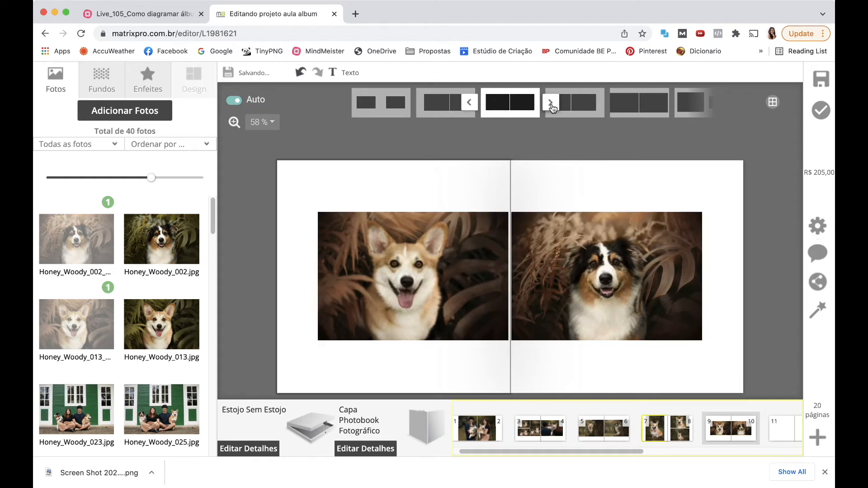
left_click(550, 103)
left_click(551, 104)
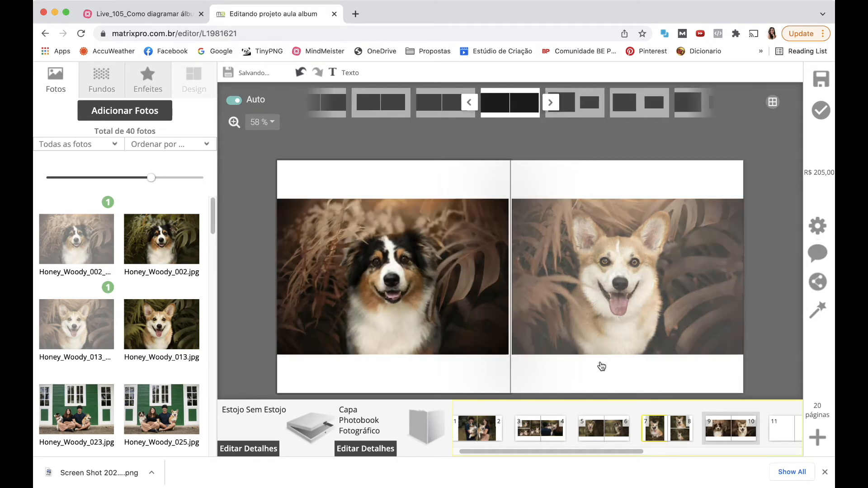
- Open pages 11–12 and place Honey_Woody_035, 047, 049, 054, 068 and 069.jpg together on the spread
left_click(782, 433)
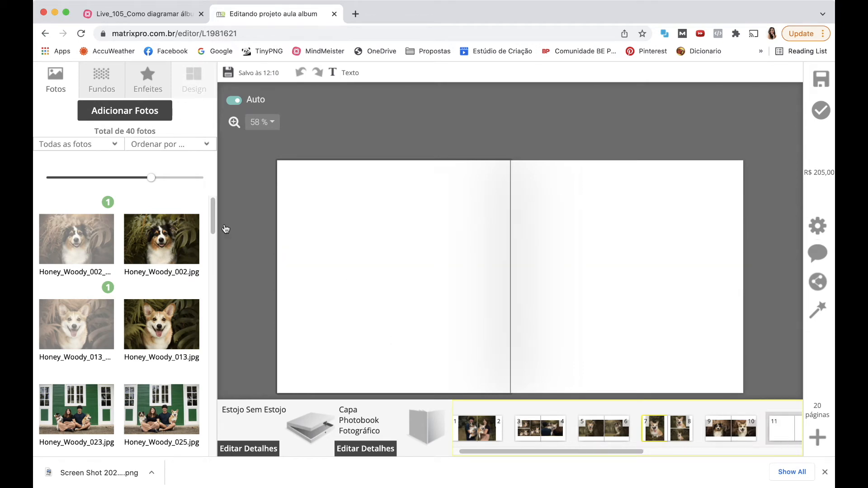
left_click_drag(210, 224, 216, 266)
left_click(73, 230)
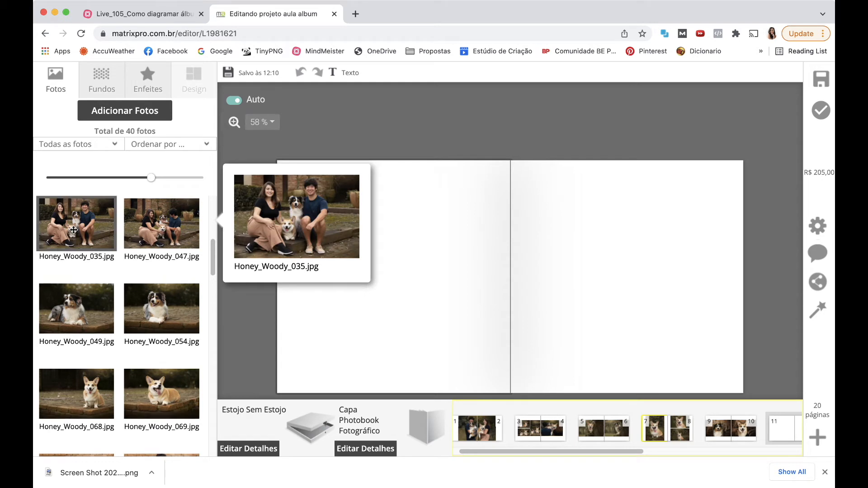
left_click(161, 236)
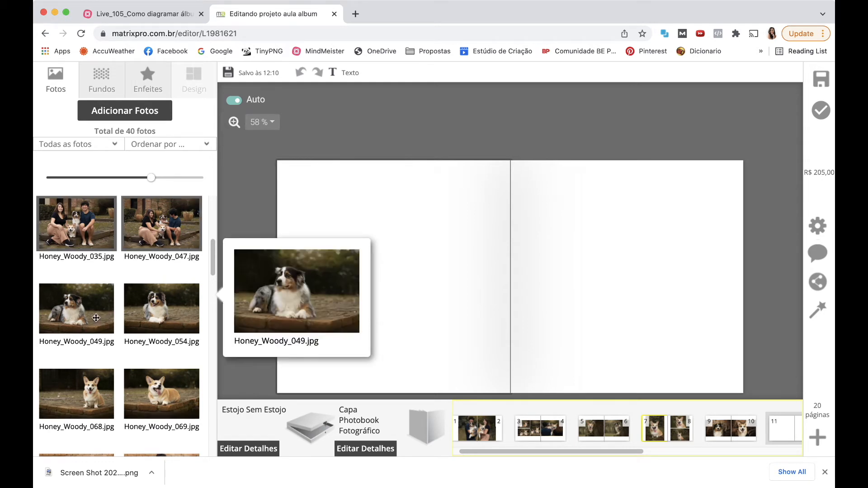
left_click(95, 319)
left_click(158, 312)
left_click(86, 405)
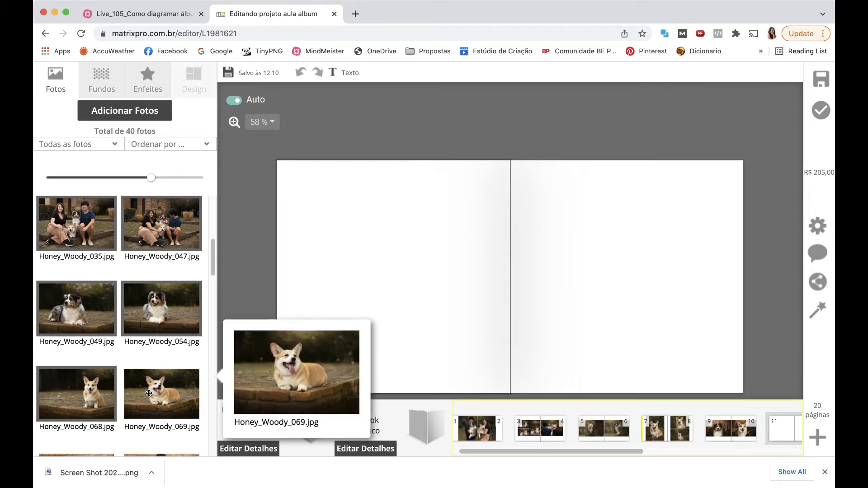
left_click(148, 393)
left_click_drag(158, 308, 400, 282)
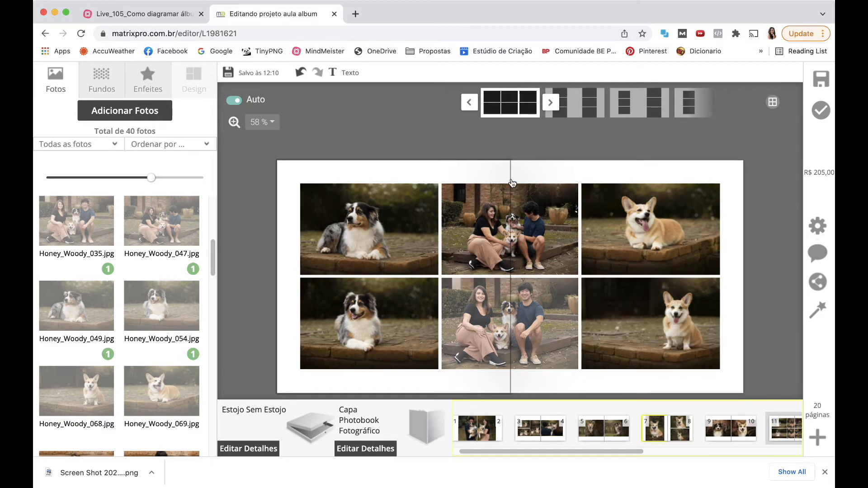
- Choose the layout for pages 11–12 with a full-width strip of two small stacked photos and one large photo per page
left_click(274, 124)
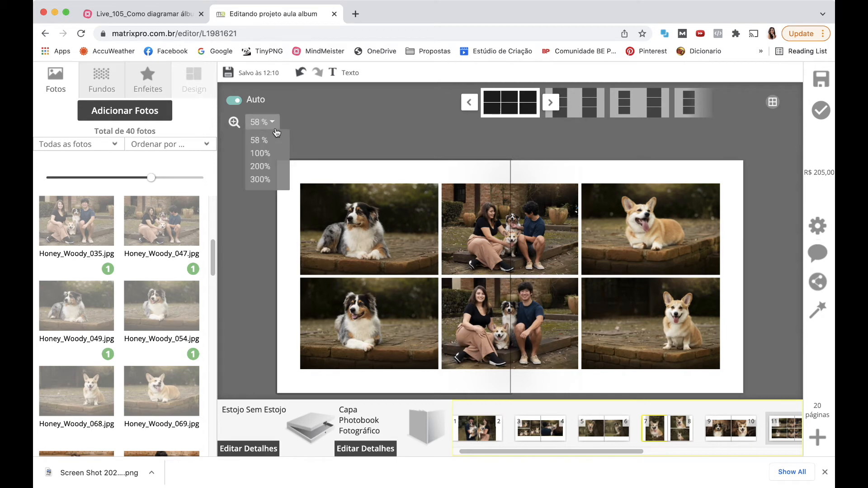
left_click(271, 154)
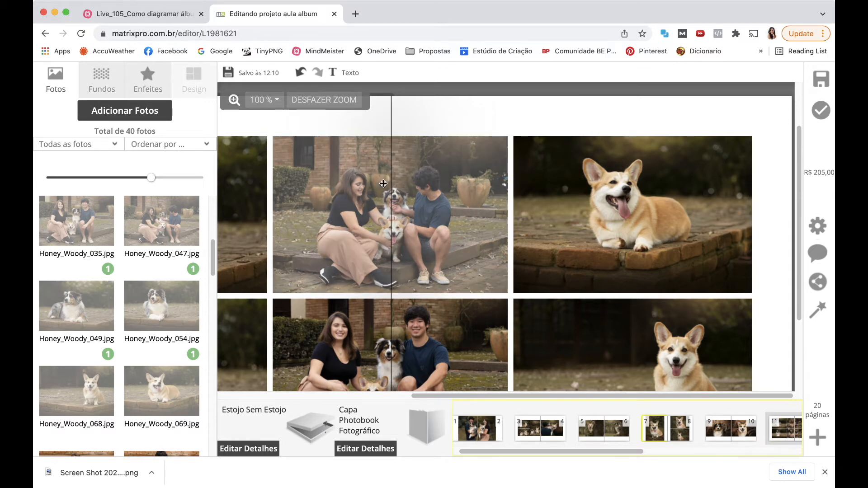
left_click(275, 100)
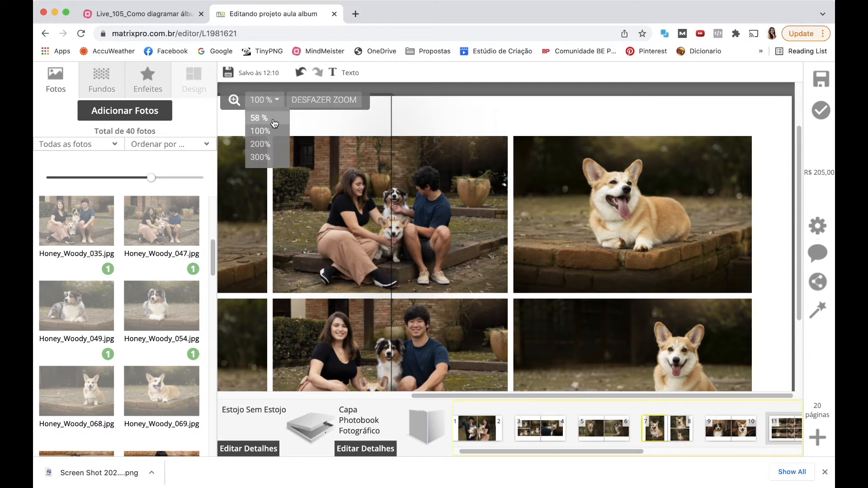
left_click(273, 119)
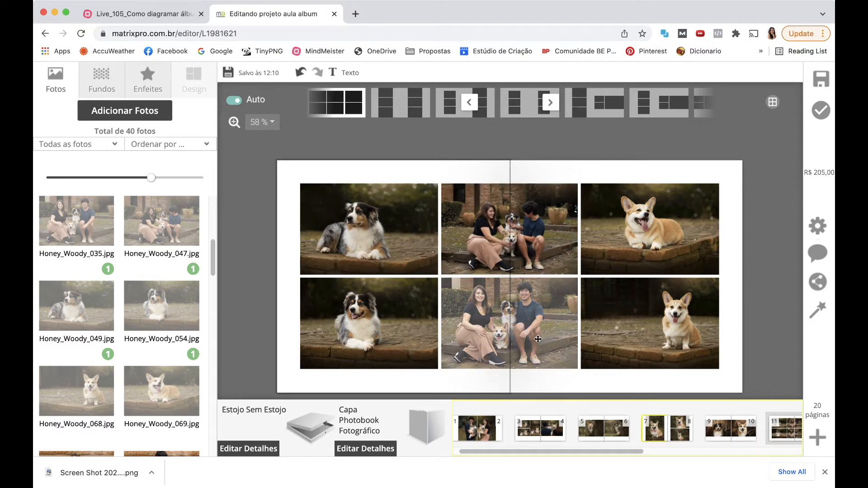
left_click(549, 105)
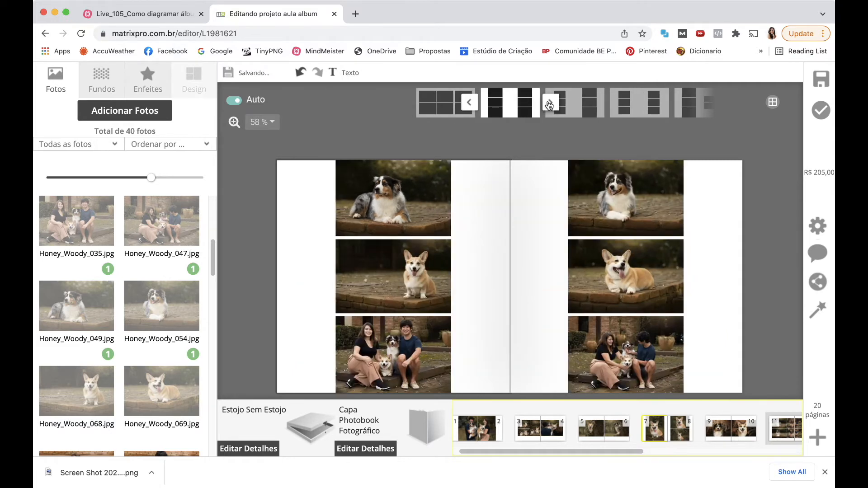
left_click(548, 104)
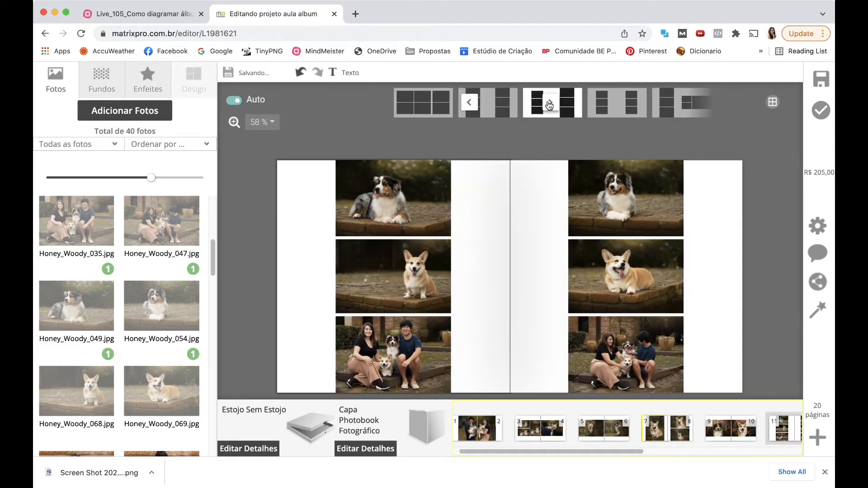
left_click(549, 105)
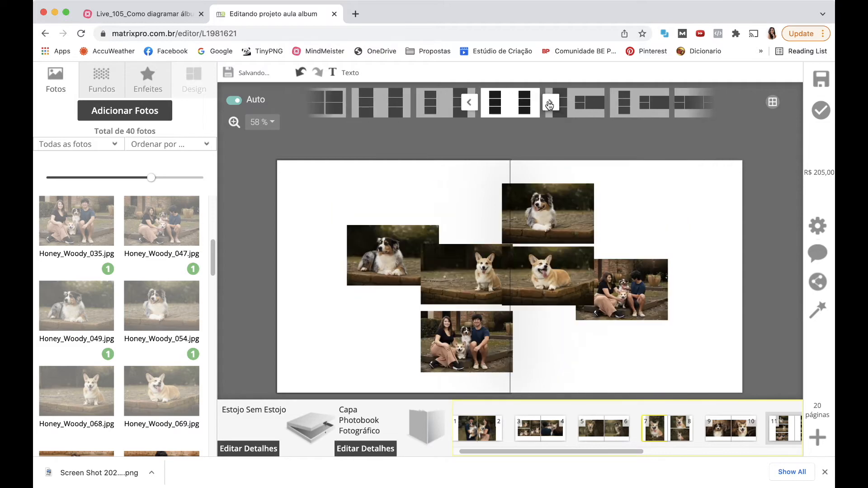
left_click(549, 105)
left_click(549, 105)
left_click(548, 105)
left_click(549, 105)
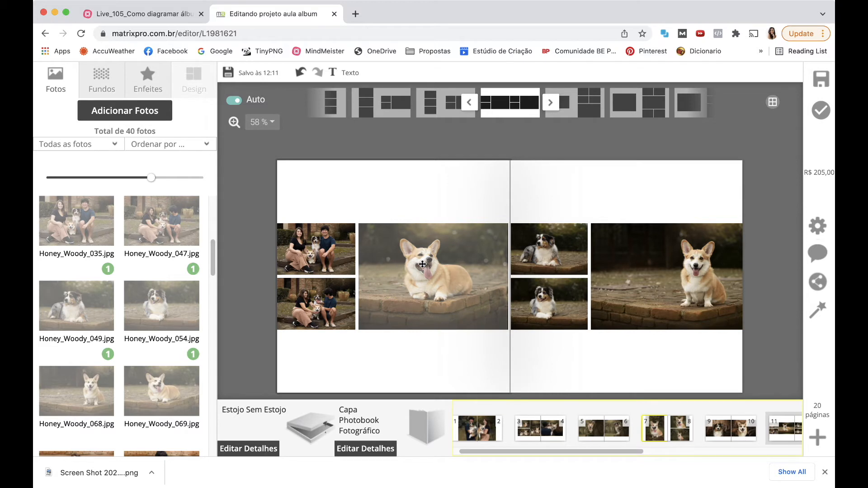
- Swap the large corgi photo on page 11 with the lower small Australian Shepherd photo on page 12
left_click(458, 257)
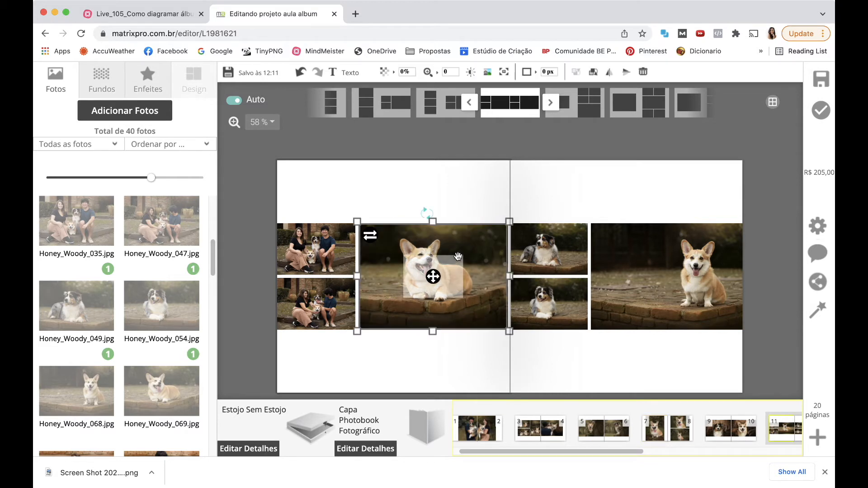
left_click(471, 104)
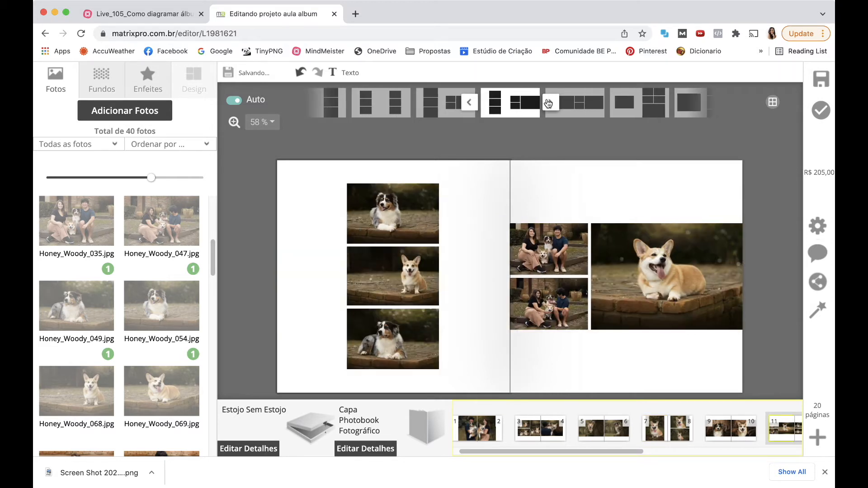
left_click(548, 103)
left_click(448, 289)
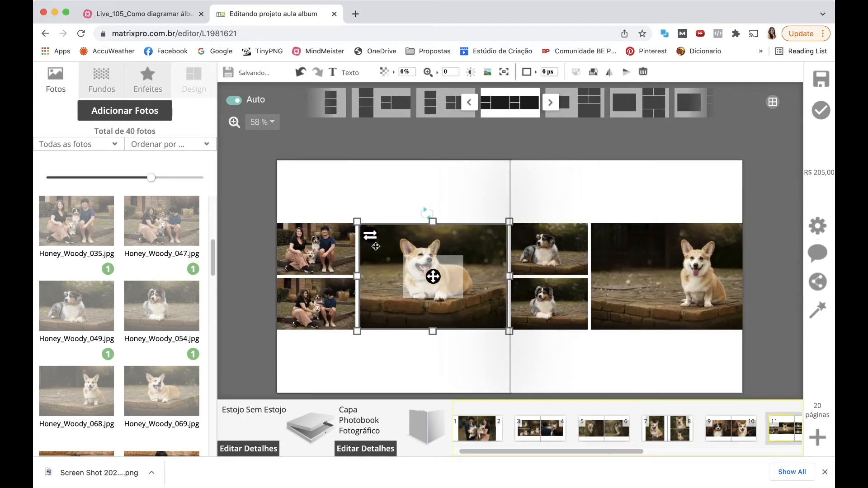
left_click_drag(370, 237, 558, 313)
left_click(570, 370)
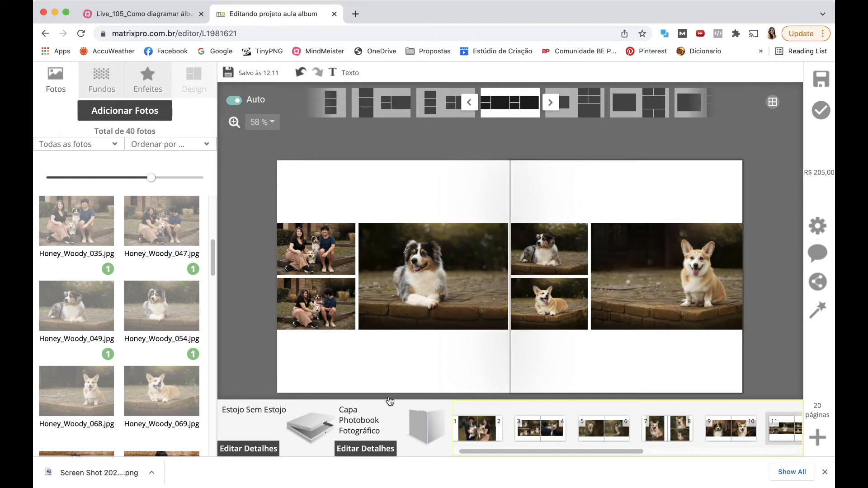
- Swap the two couple photos into the large frames of pages 11 and 12, moving the single-dog photos to the small frames
left_click(427, 255)
left_click_drag(368, 234, 314, 236)
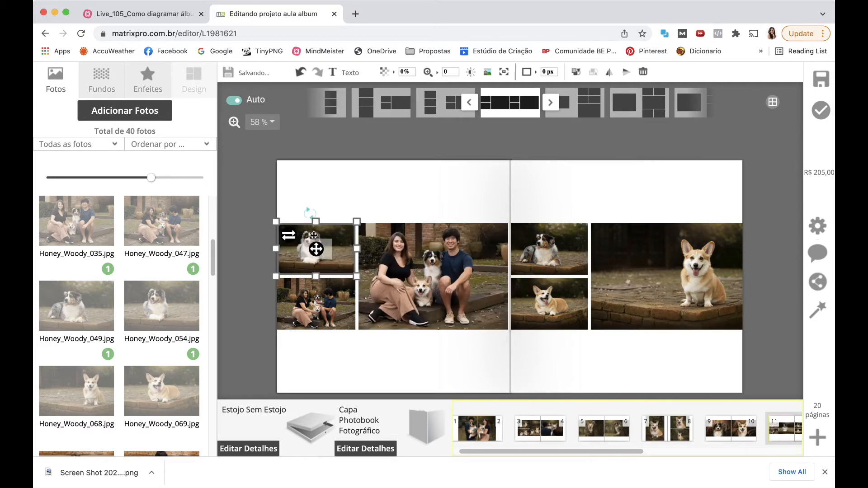
left_click(664, 271)
left_click_drag(603, 237, 307, 302)
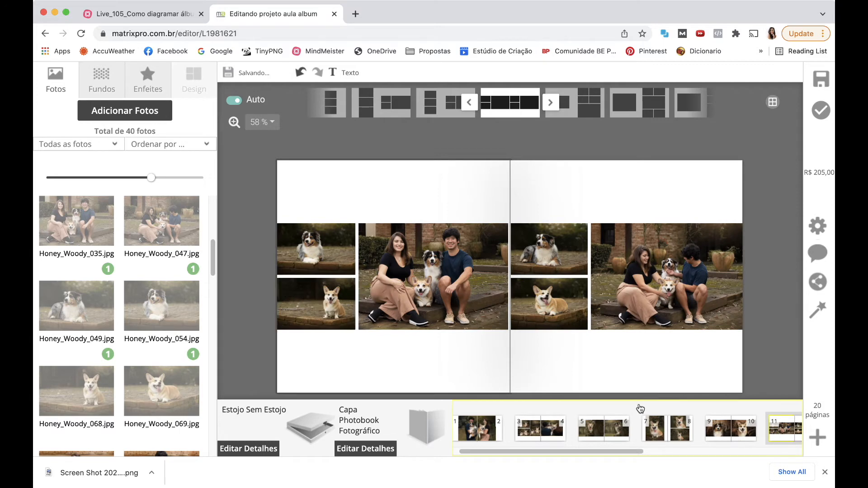
- Swap the upper small Australian Shepherd photo on page 11 with the small corgi photo on page 12
left_click(309, 249)
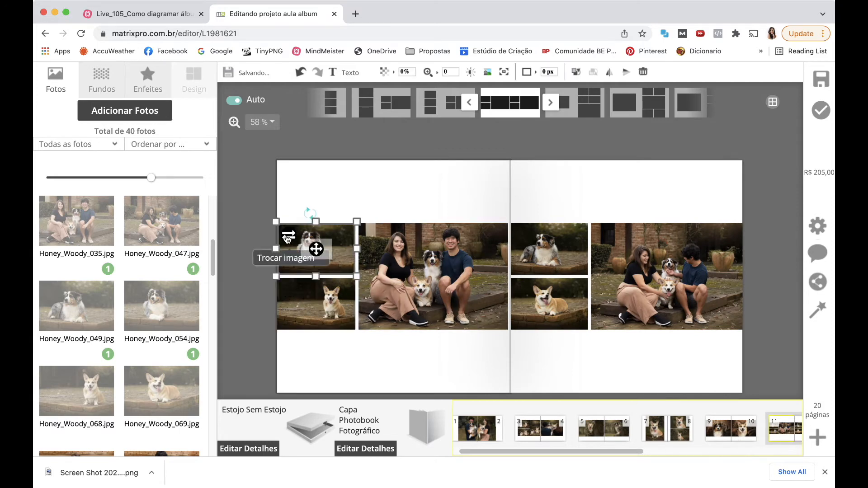
left_click_drag(288, 236, 544, 298)
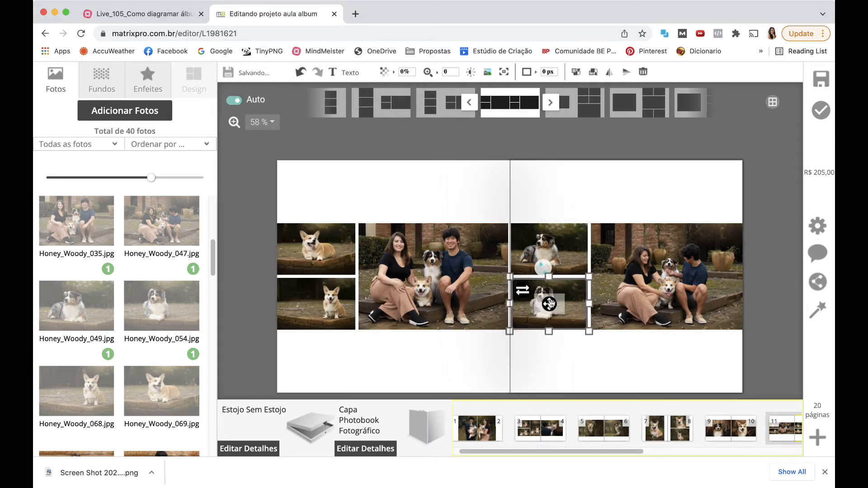
left_click(586, 370)
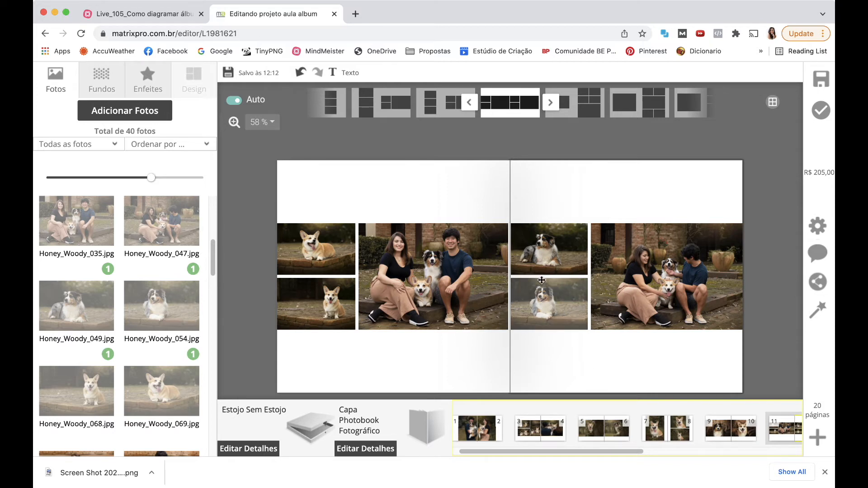
- Choose the layout for pages 11–12 with one large photo on page 11 and four small photos above a larger one on page 12
left_click(550, 102)
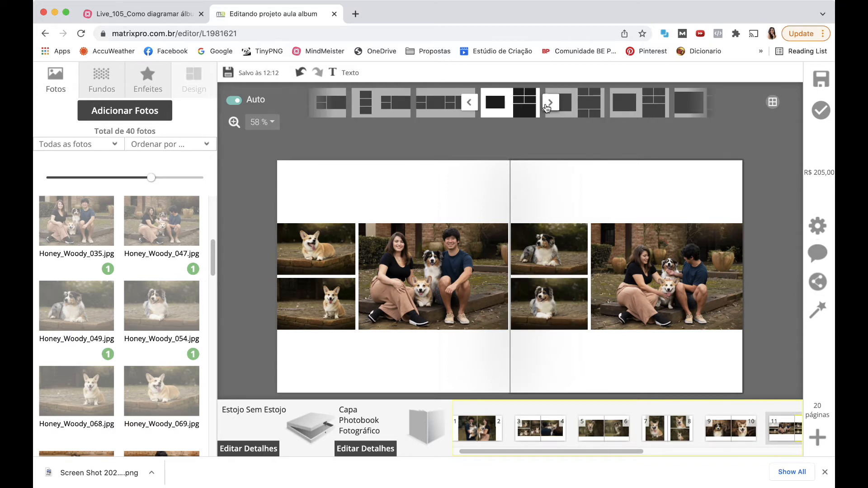
left_click(551, 103)
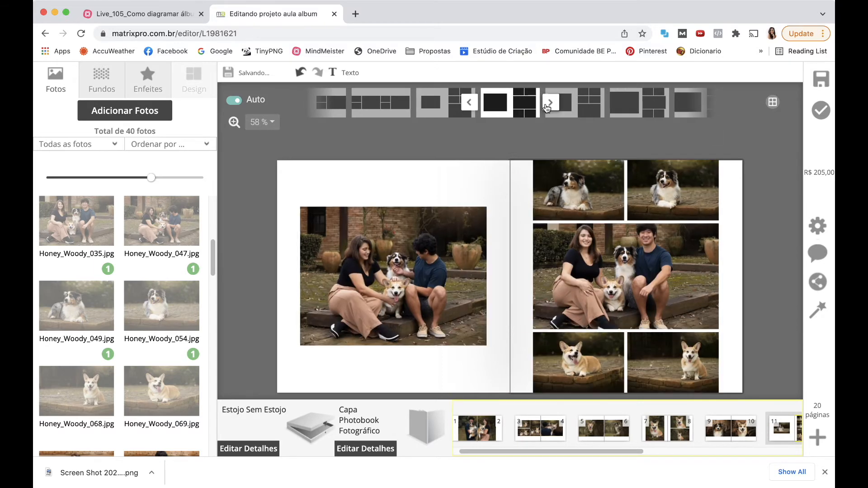
left_click(548, 104)
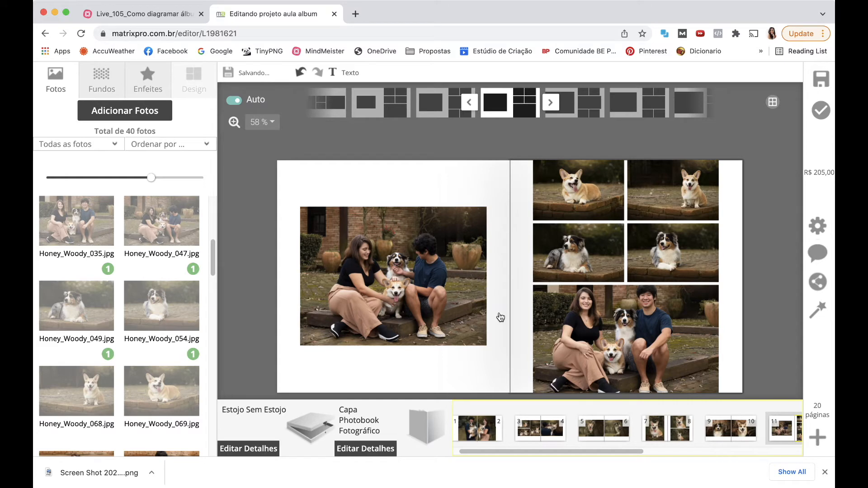
- Try Honey_Woody_023.jpg in the single large frame on page 11, and remove it from the spread
scroll(138, 259, "up", 5)
mouse_move(138, 260)
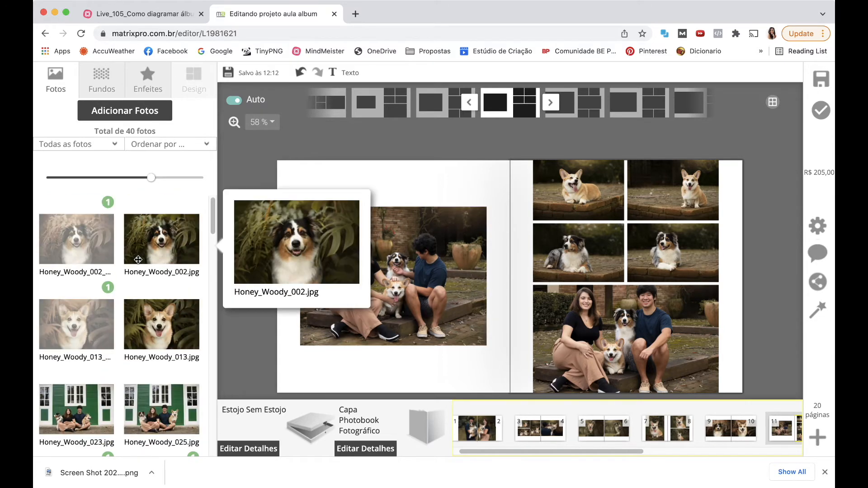
scroll(138, 260, "down", 3)
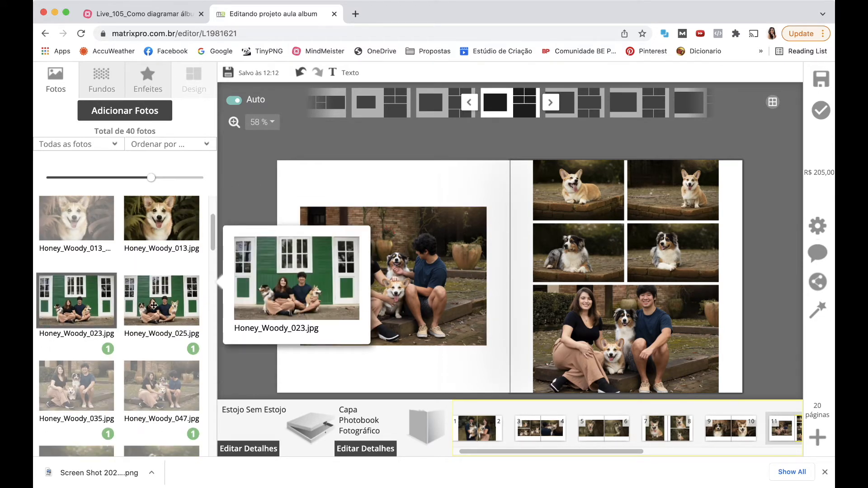
left_click_drag(100, 291, 334, 283)
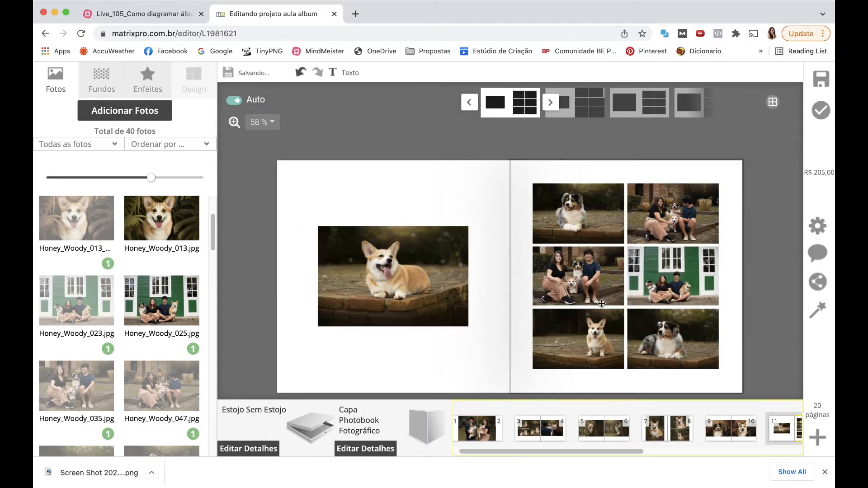
left_click(681, 267)
left_click_drag(672, 276, 362, 230)
left_click(351, 212)
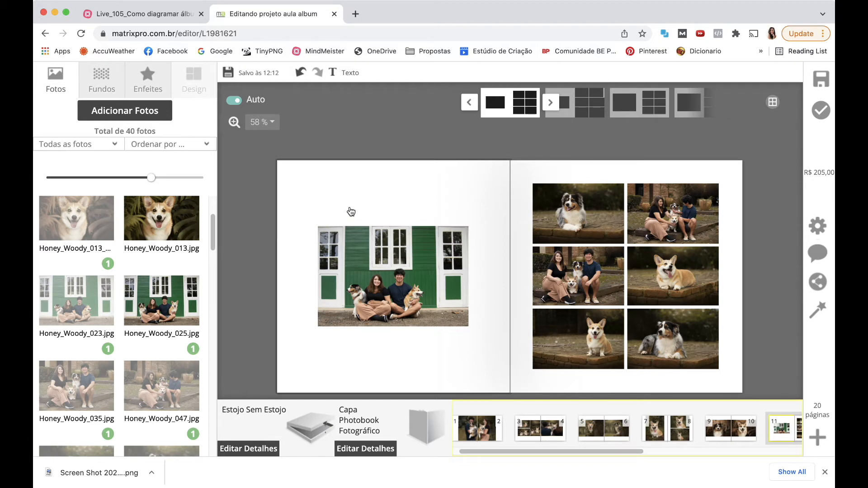
left_click(397, 267)
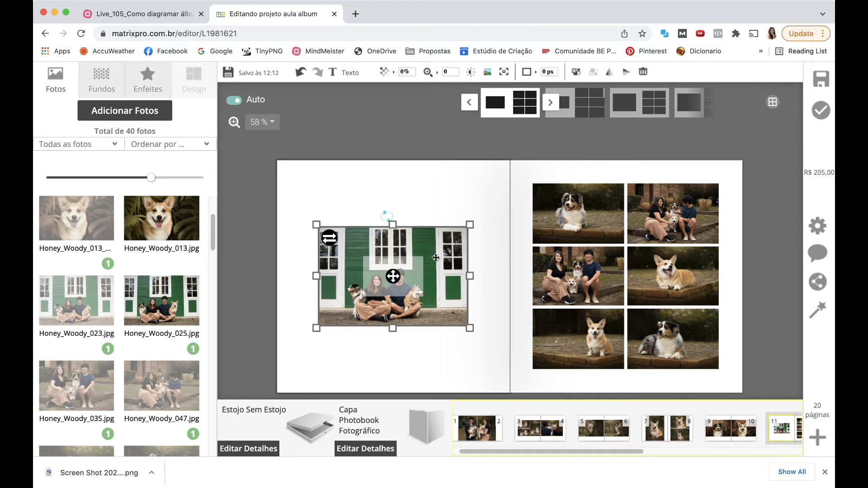
left_click(641, 73)
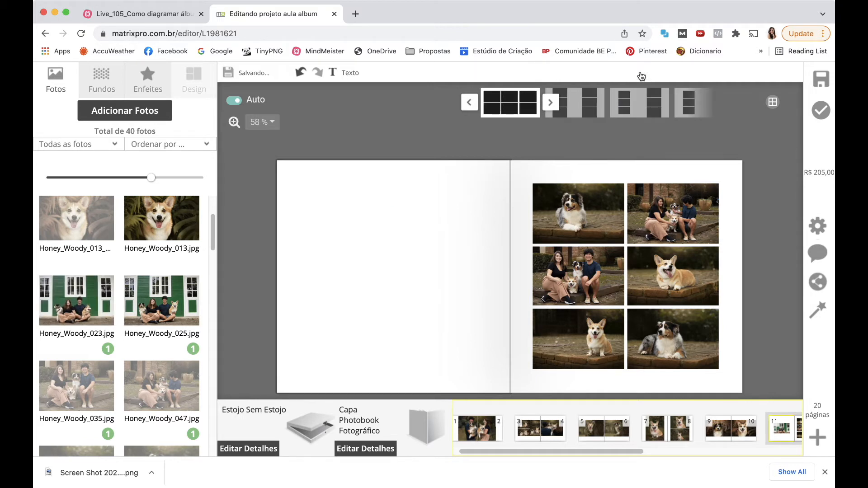
- Choose the pages 11–12 layout with three stacked photos on page 11 and two small photos beside a larger one on page 12
left_click(551, 103)
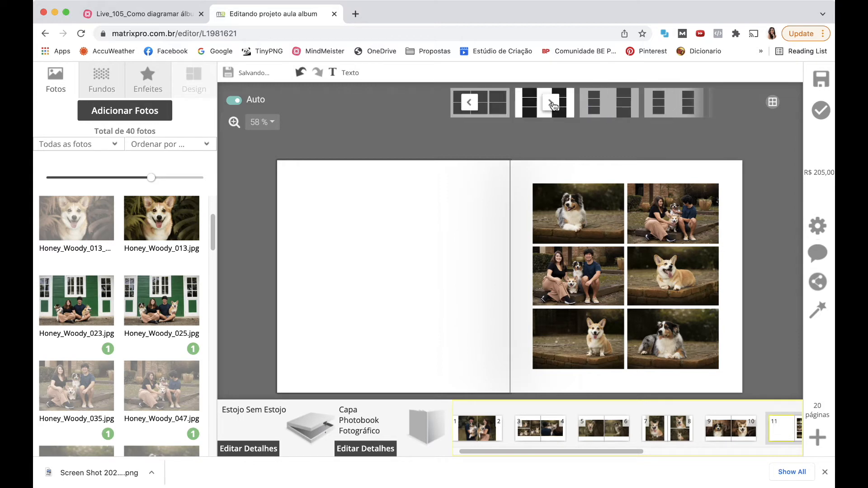
left_click(551, 104)
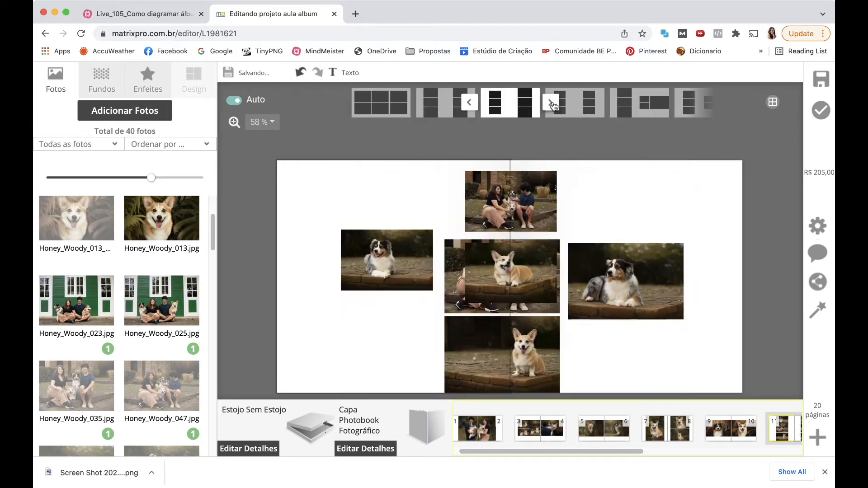
left_click(551, 104)
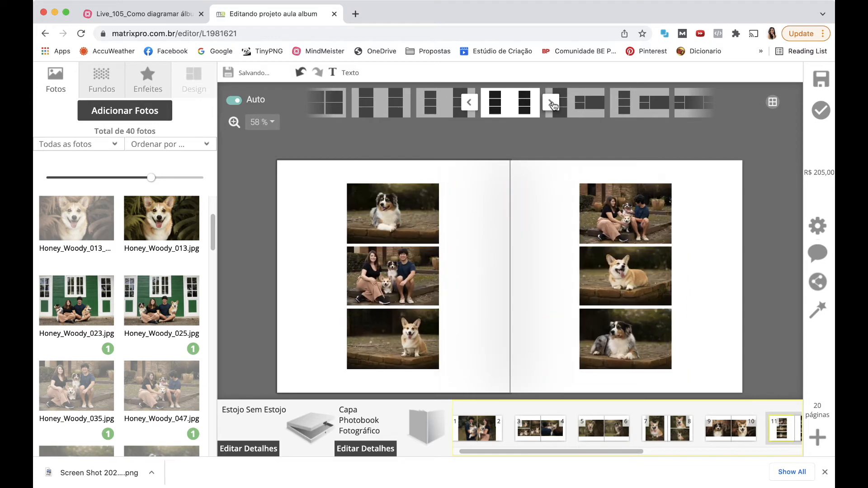
left_click(551, 104)
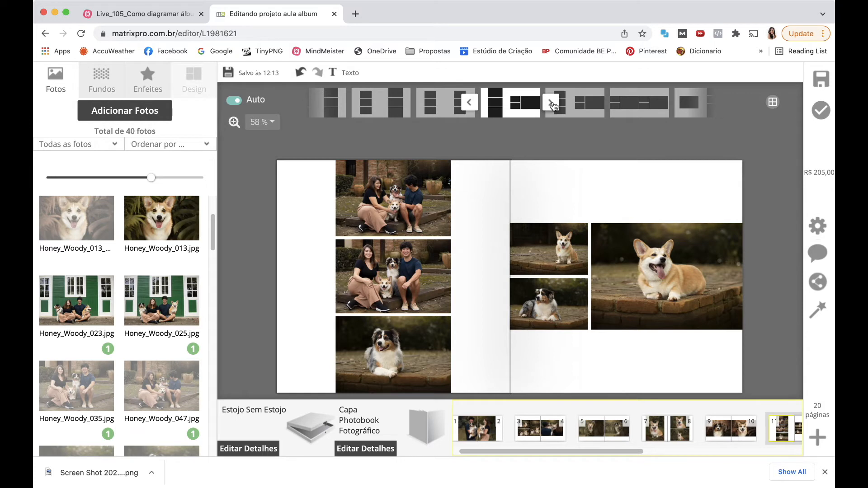
- Open the photobook cover, dismiss the margin notice and place Honey_Woody_221.jpg on the front cover
left_click_drag(520, 451, 464, 459)
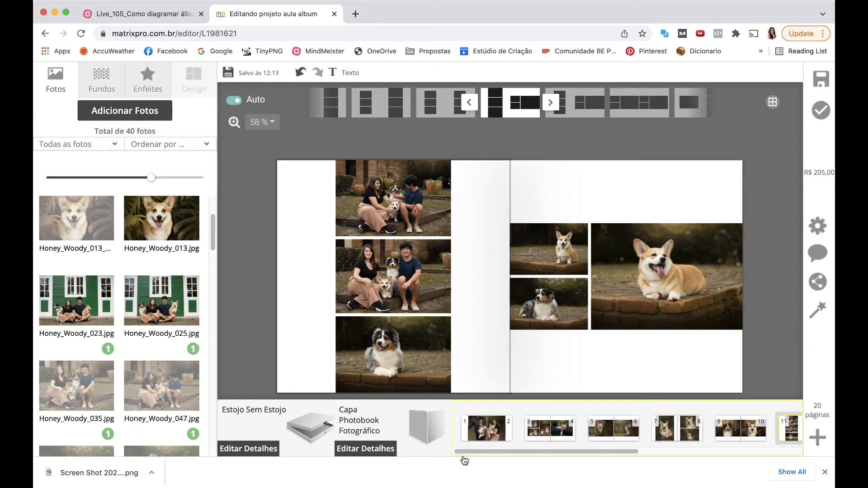
left_click(422, 433)
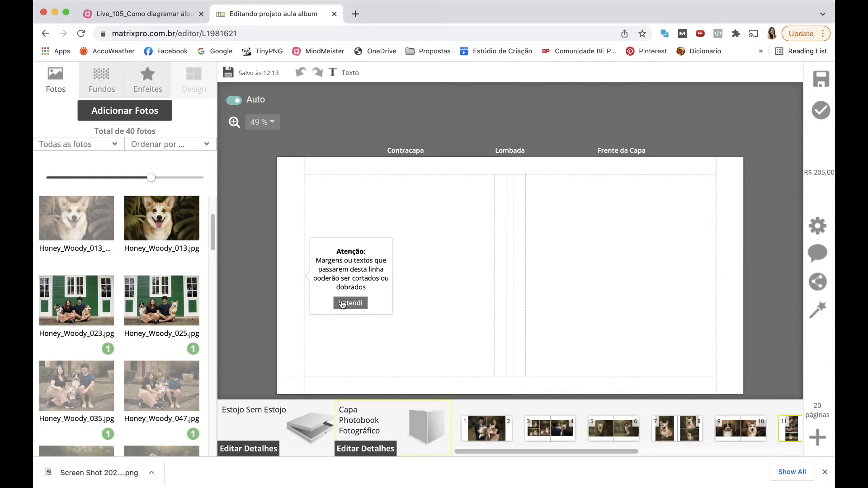
left_click(343, 306)
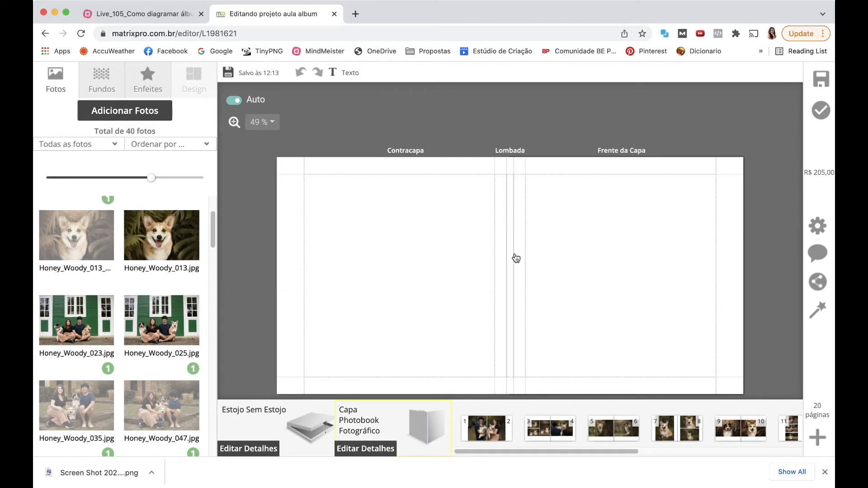
scroll(64, 288, "up", 2)
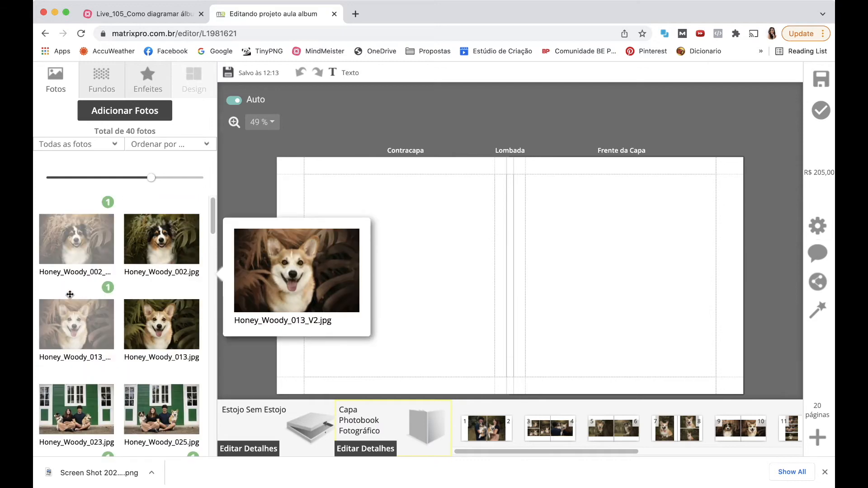
scroll(63, 288, "down", 10)
scroll(139, 358, "down", 10)
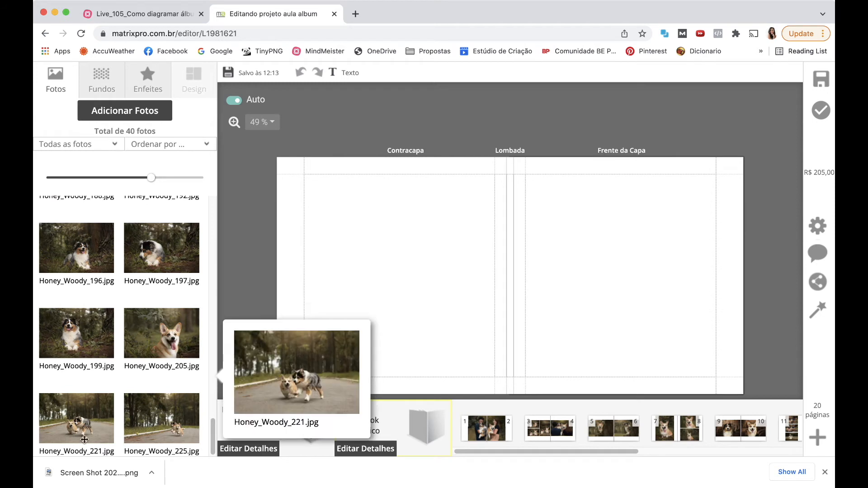
left_click_drag(76, 418, 603, 224)
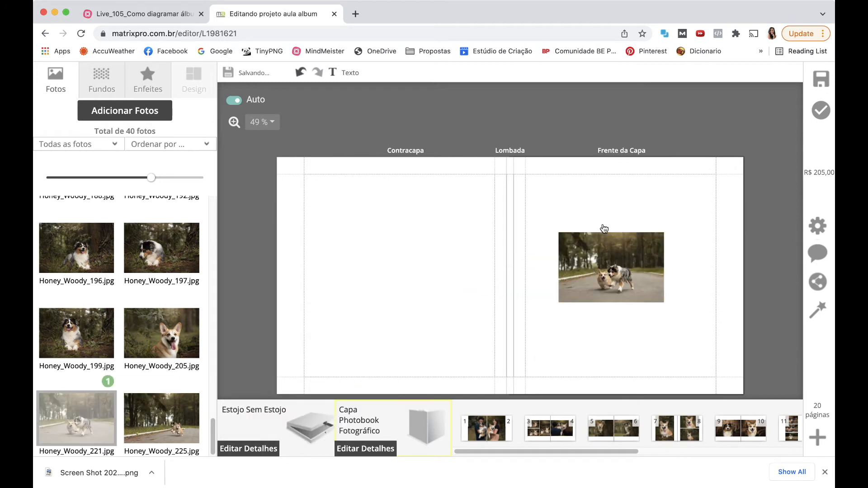
- Enlarge the cover photo to the full cover height, bleeding past the outer edge, and trim its inner edge to the spine
left_click(607, 263)
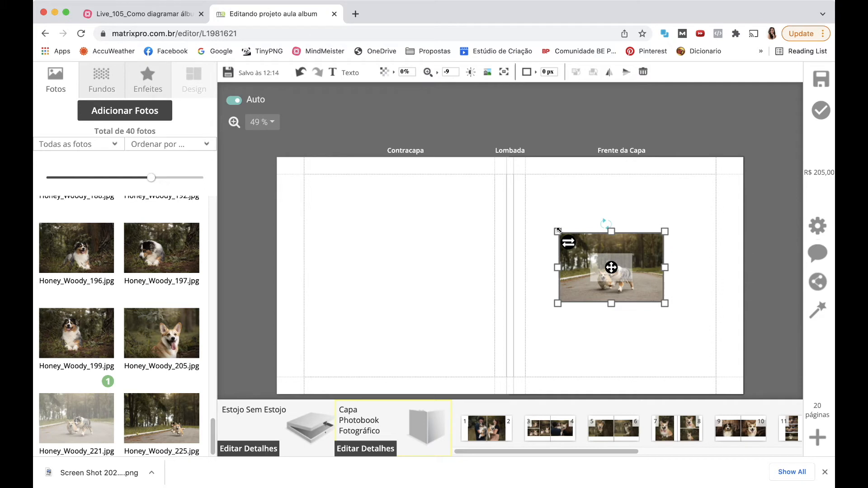
left_click_drag(558, 229, 469, 152)
left_click_drag(667, 306, 746, 395)
left_click_drag(625, 345, 603, 345)
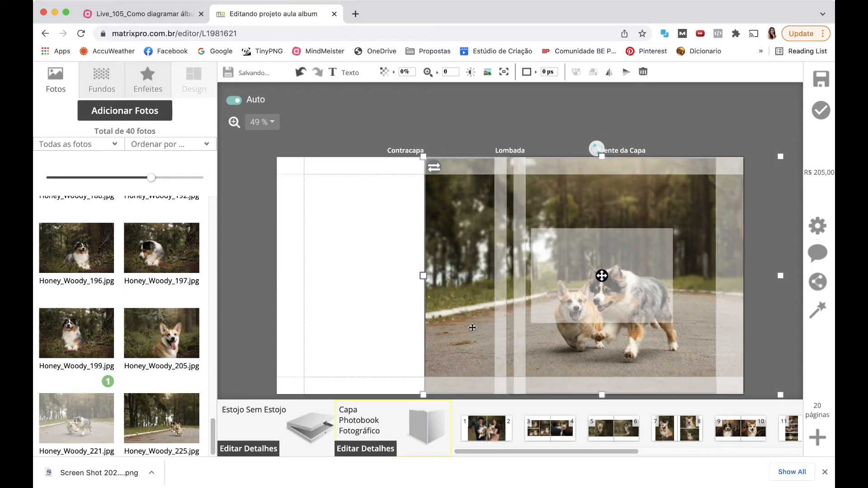
left_click_drag(422, 275, 508, 295)
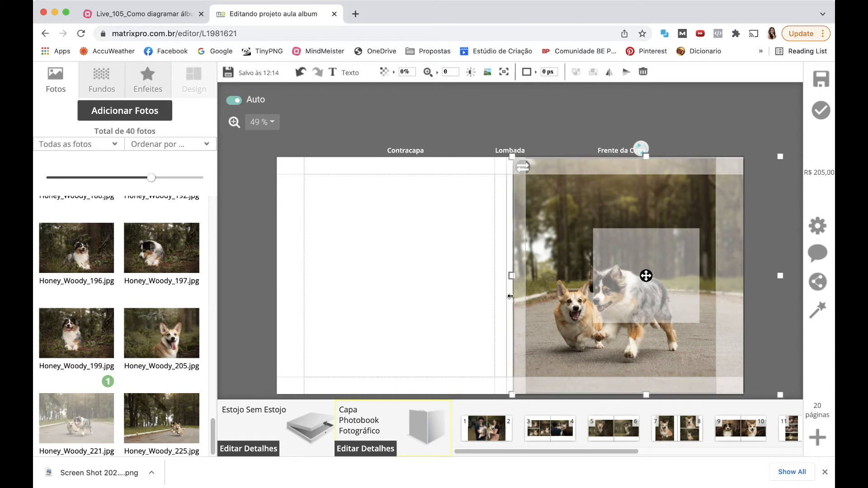
left_click(526, 134)
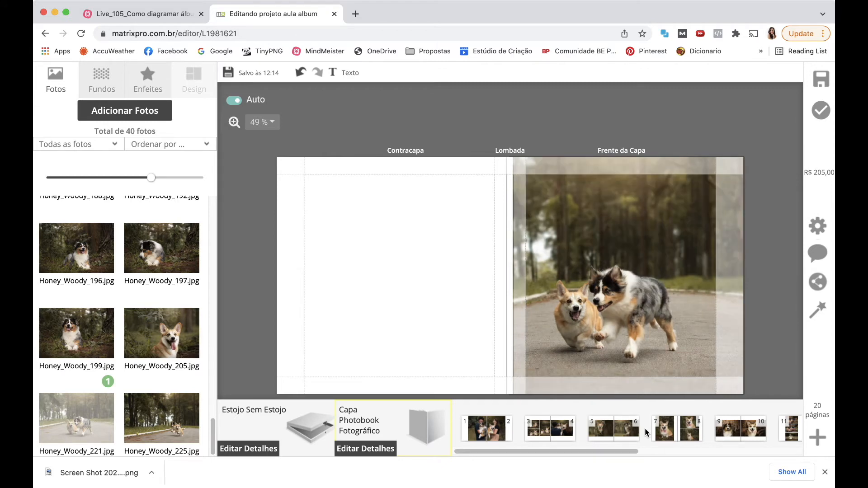
left_click(262, 122)
left_click(471, 132)
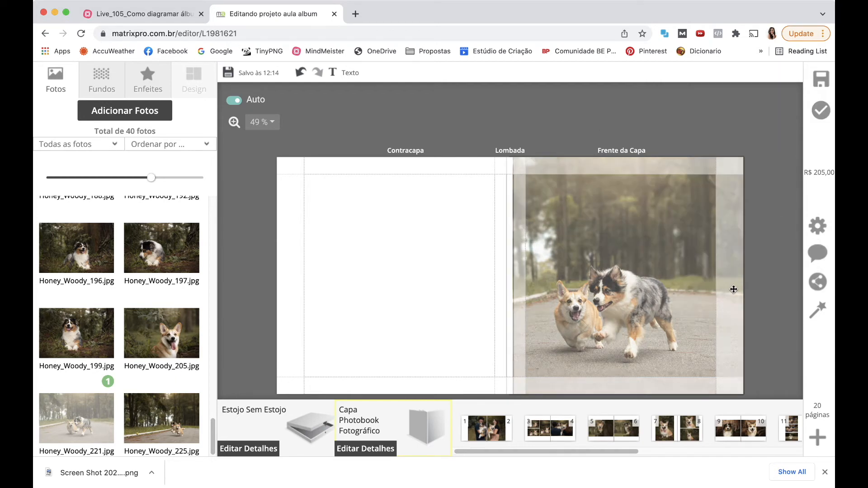
- Preview the album, leafing from the front cover through pages 9–10 and back, and close the preview
left_click(817, 283)
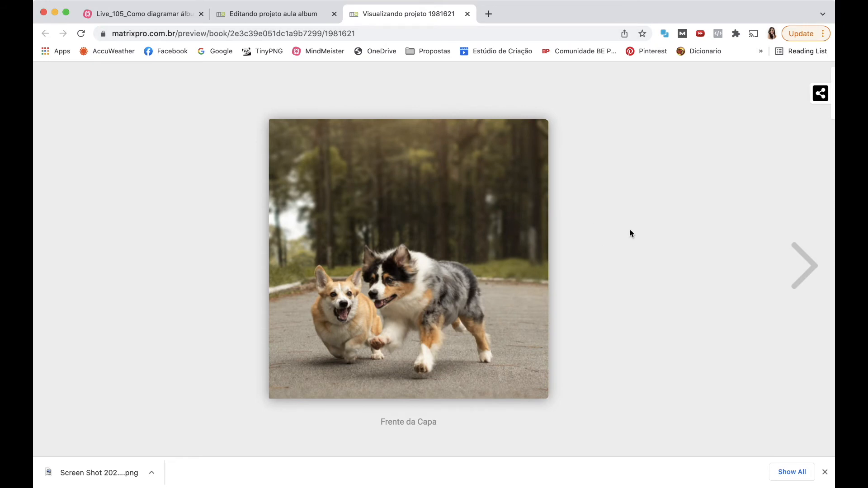
left_click(805, 266)
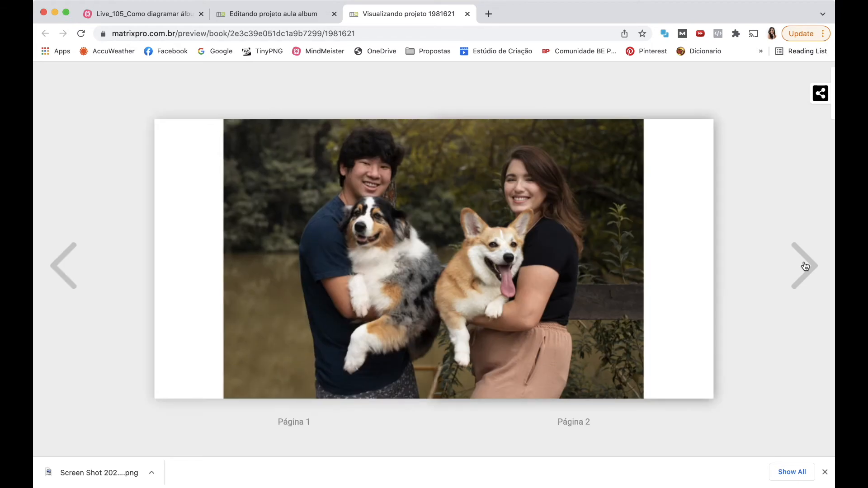
left_click(805, 265)
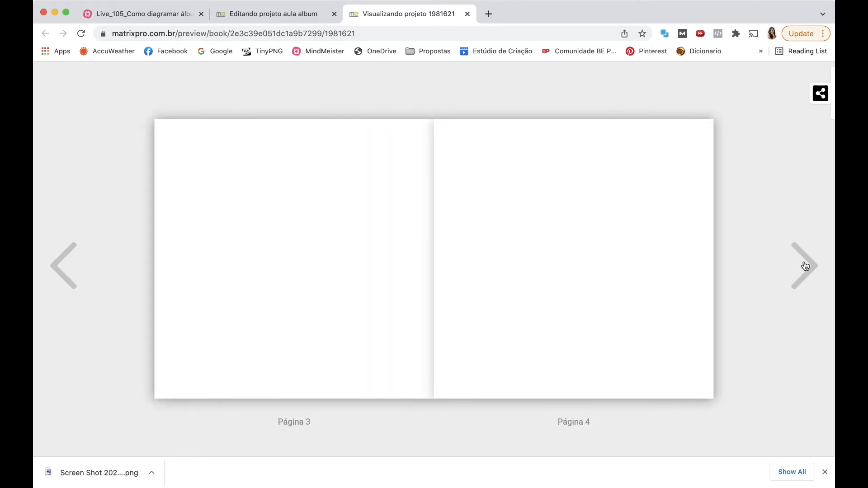
left_click(805, 266)
left_click(63, 275)
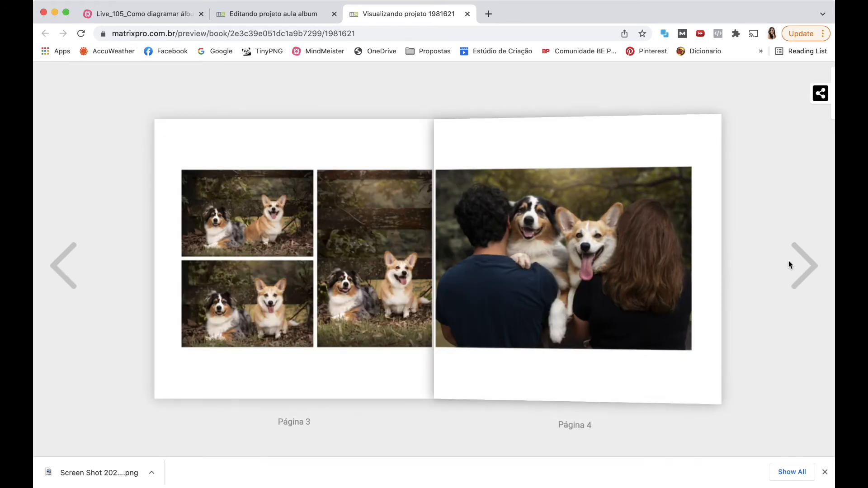
left_click(817, 261)
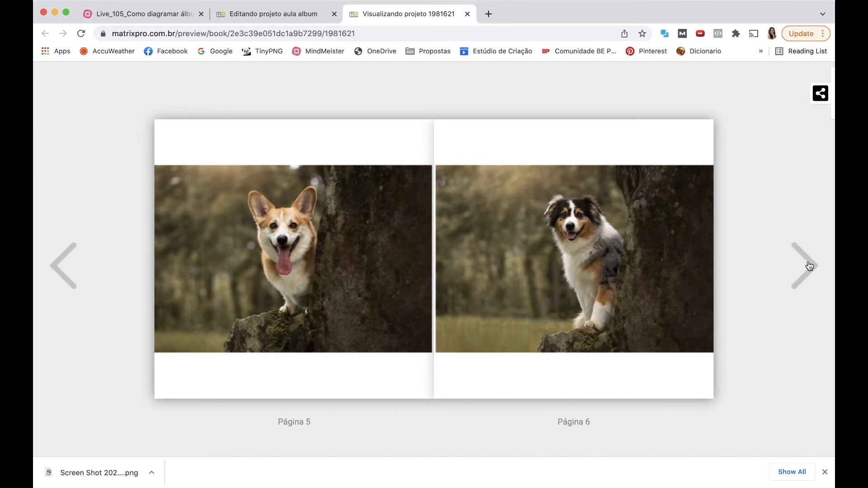
left_click(809, 265)
left_click(809, 266)
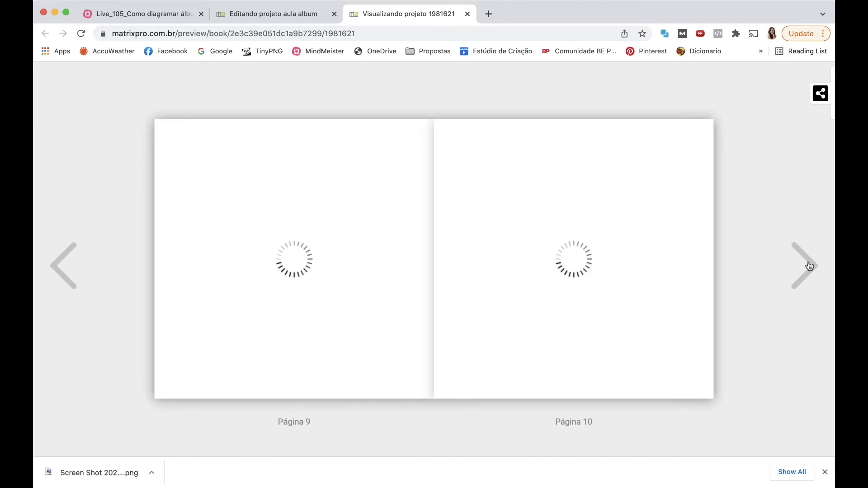
left_click(58, 274)
left_click(59, 274)
left_click(59, 274)
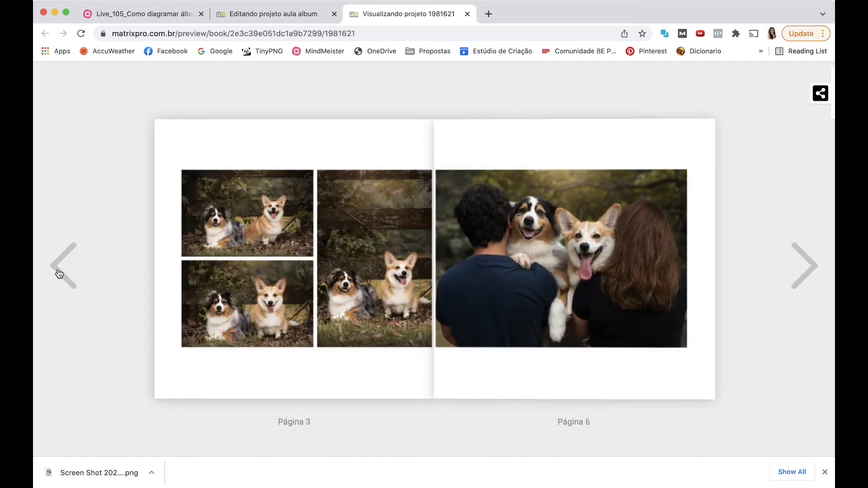
left_click(59, 274)
left_click(59, 274)
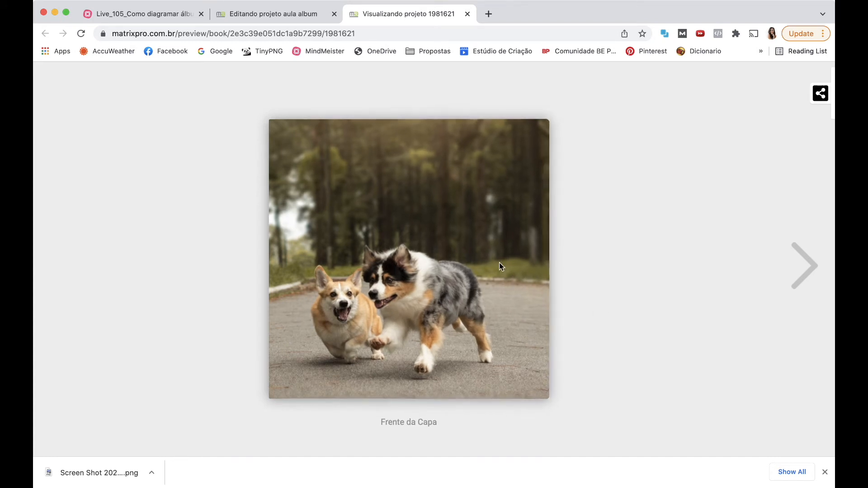
left_click(267, 15)
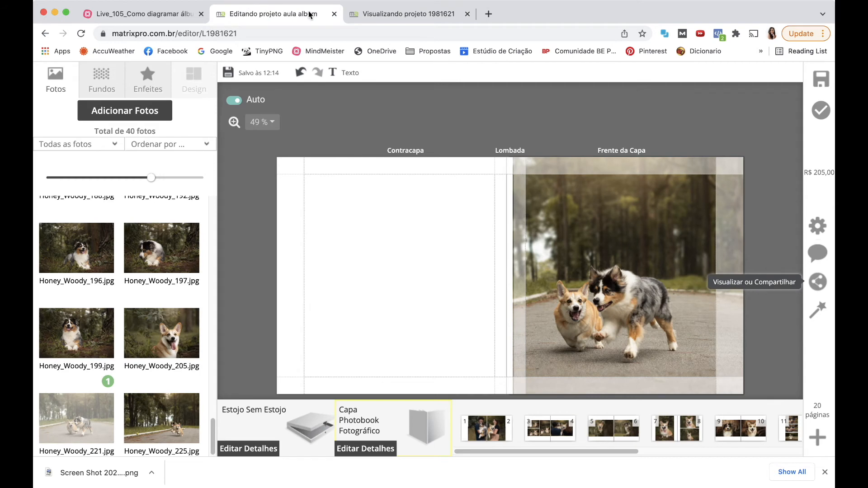
left_click(467, 14)
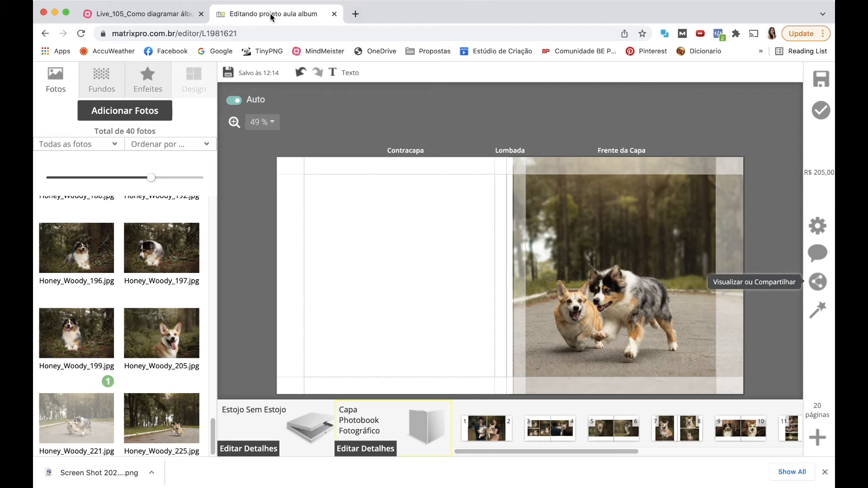
- Shift the cover photo slightly toward the outer edge, realign its inner edge with the spine, and check the front cover in the preview
left_click(564, 254)
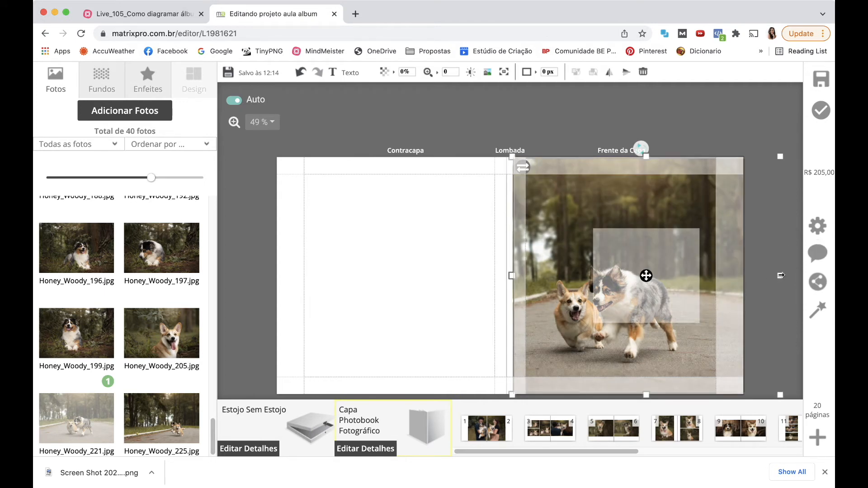
left_click_drag(510, 275, 495, 275)
left_click_drag(636, 354, 643, 354)
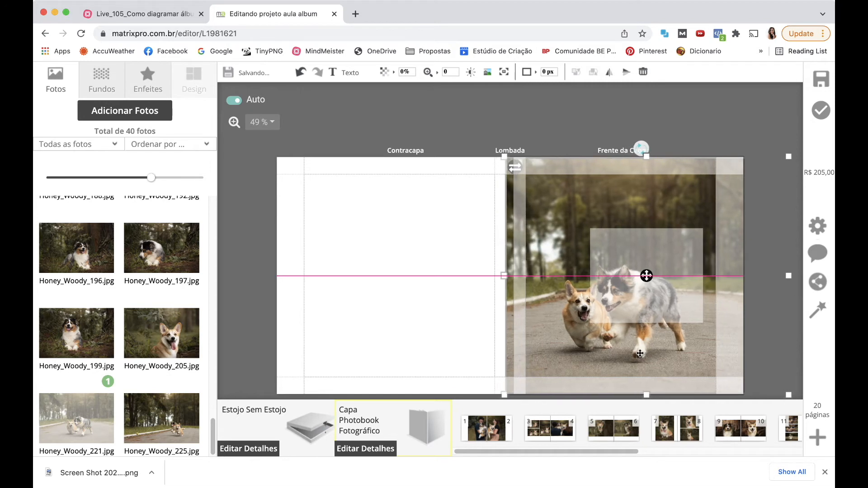
left_click_drag(505, 275, 514, 281)
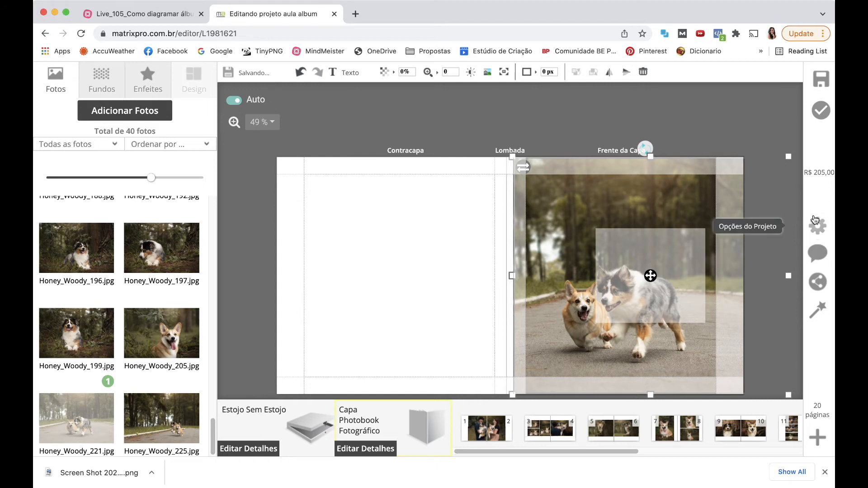
left_click(819, 281)
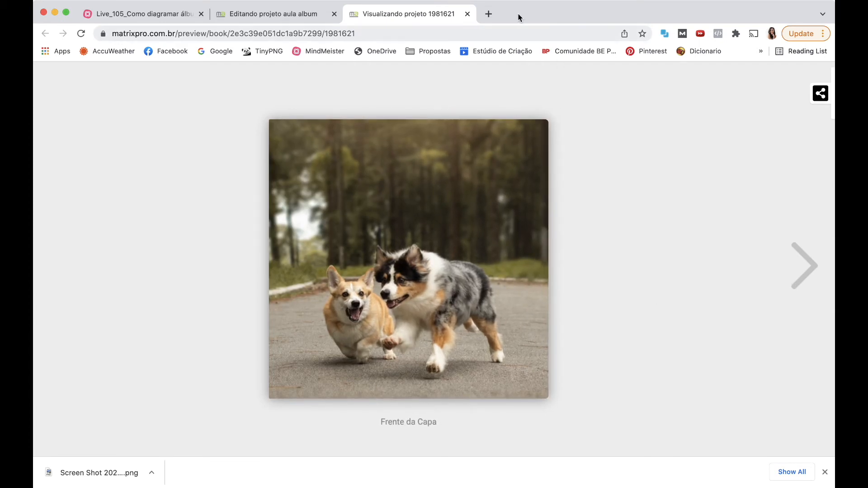
left_click(467, 15)
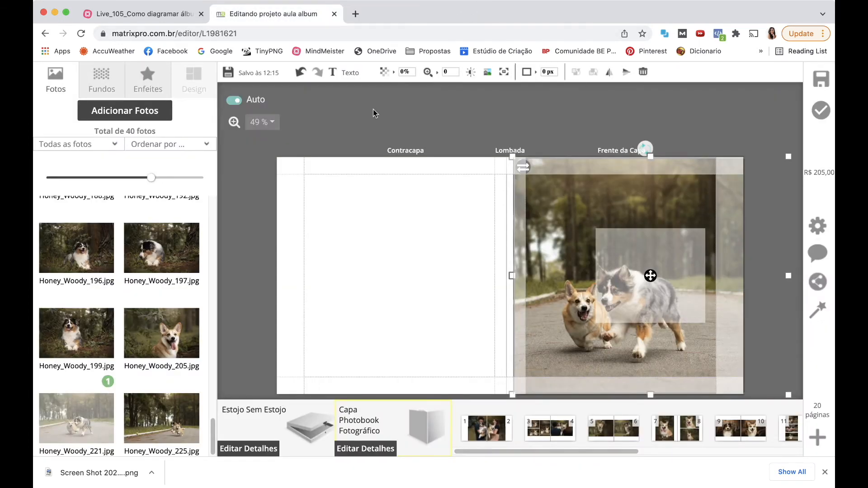
- Add the text "Woody e Honey" over the trees in the upper part of the front cover, and select all of it
left_click(357, 73)
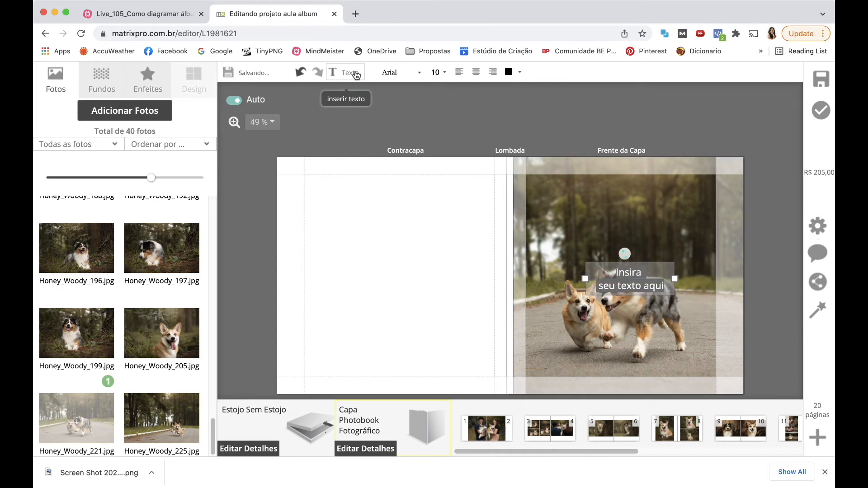
left_click_drag(630, 271, 670, 185)
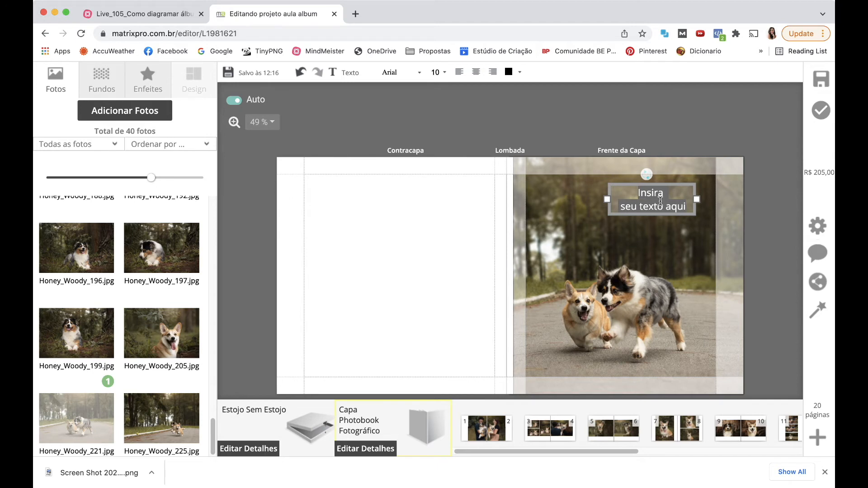
left_click(660, 201)
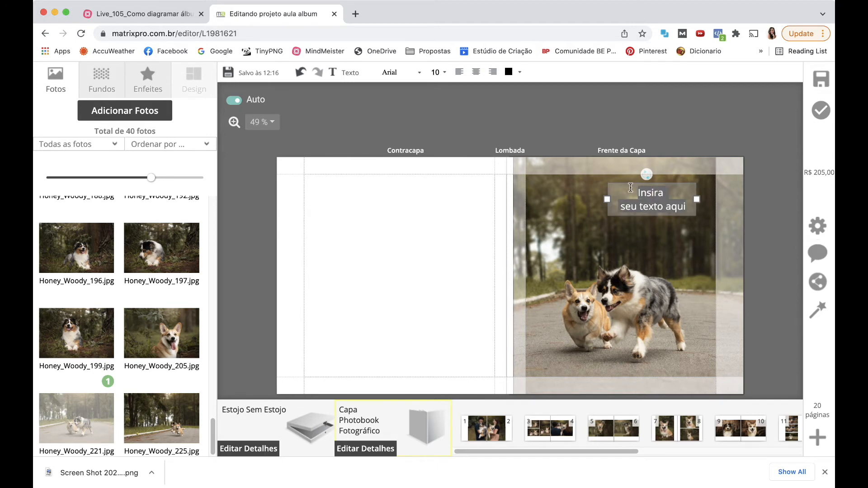
type("Wo")
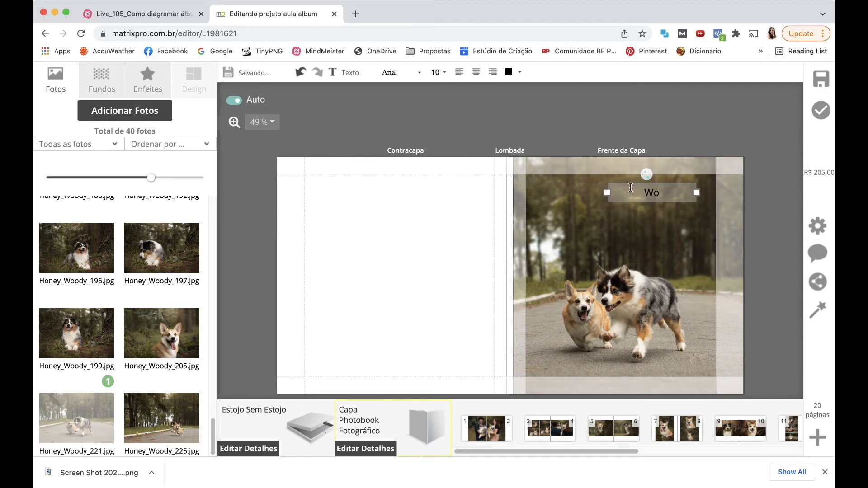
type("ody e Honey")
key("ctrl+a")
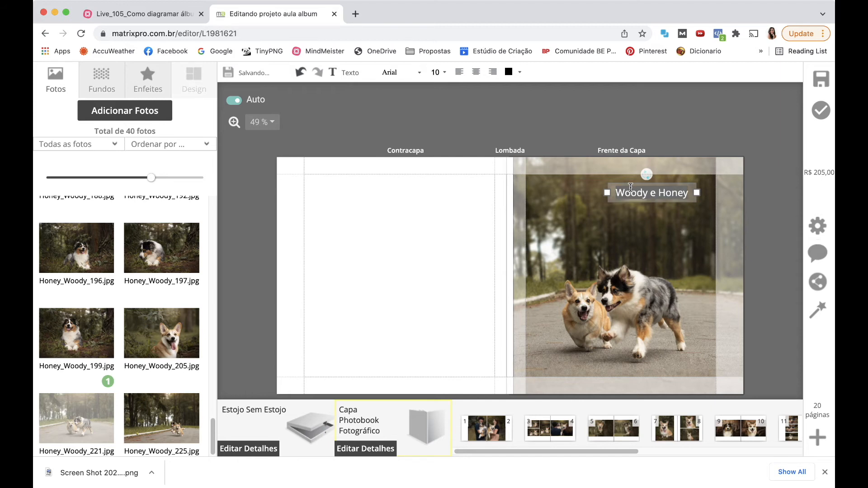
- Colour the selected cover title "Woody e Honey" white and set its font to Amatic SC
left_click(508, 76)
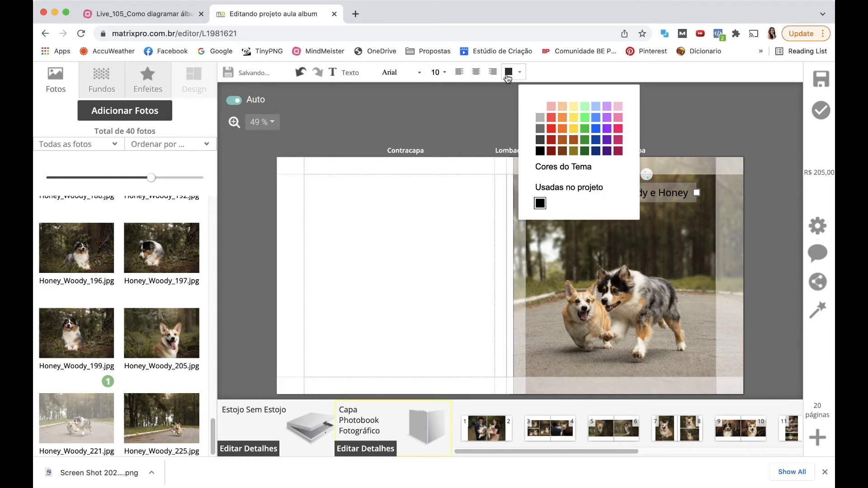
left_click(550, 107)
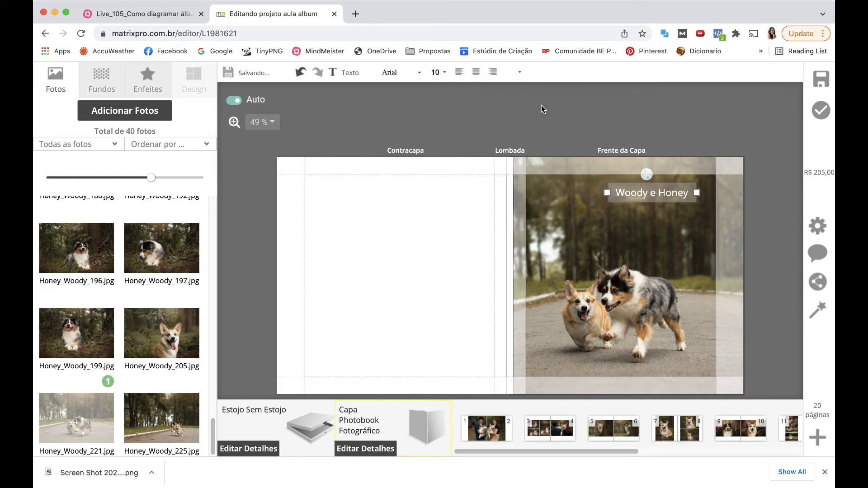
left_click(398, 72)
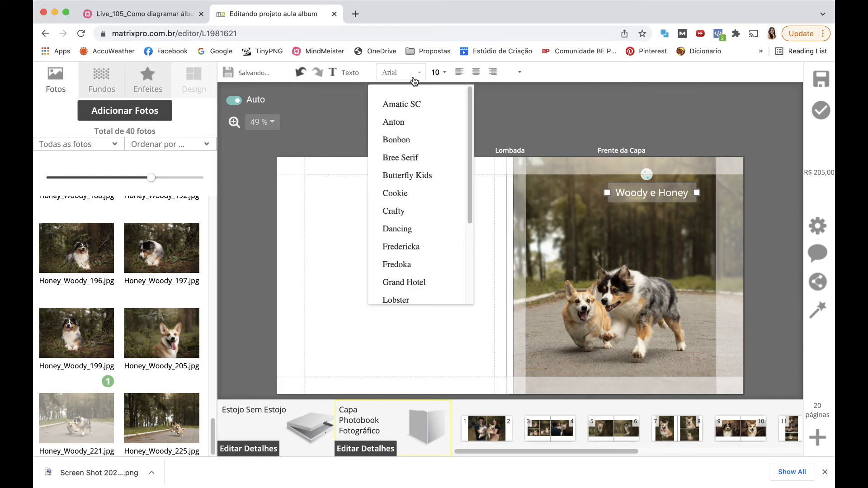
left_click(425, 106)
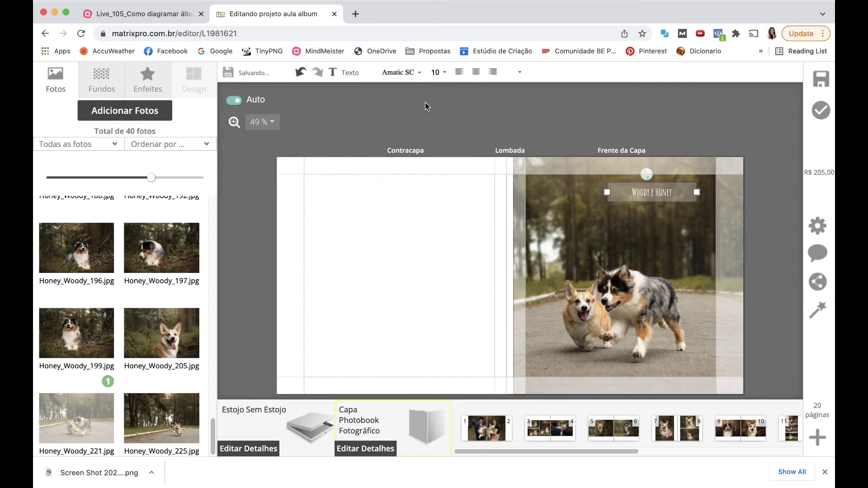
- Widen the title's text box toward the spine and enlarge the title to font size 48
left_click_drag(606, 192, 575, 190)
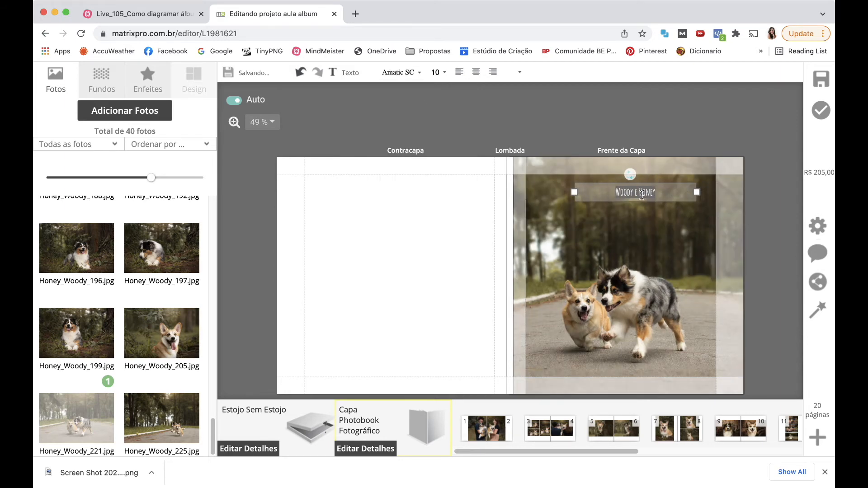
left_click(446, 75)
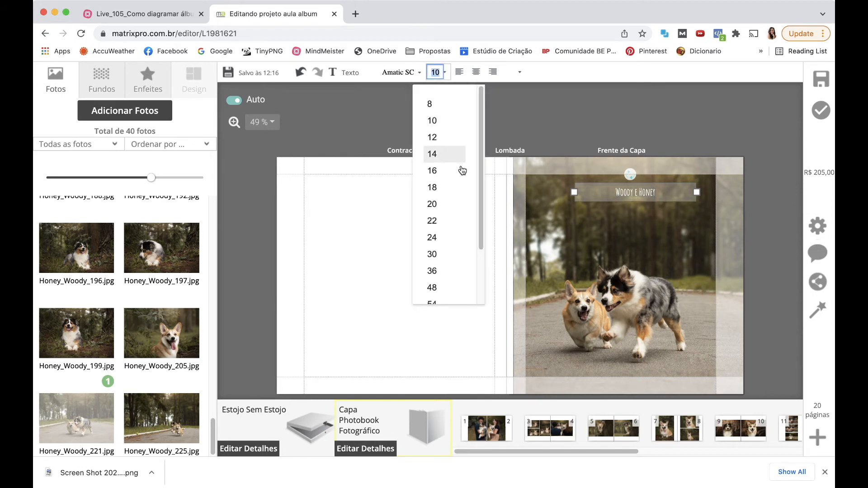
left_click(455, 188)
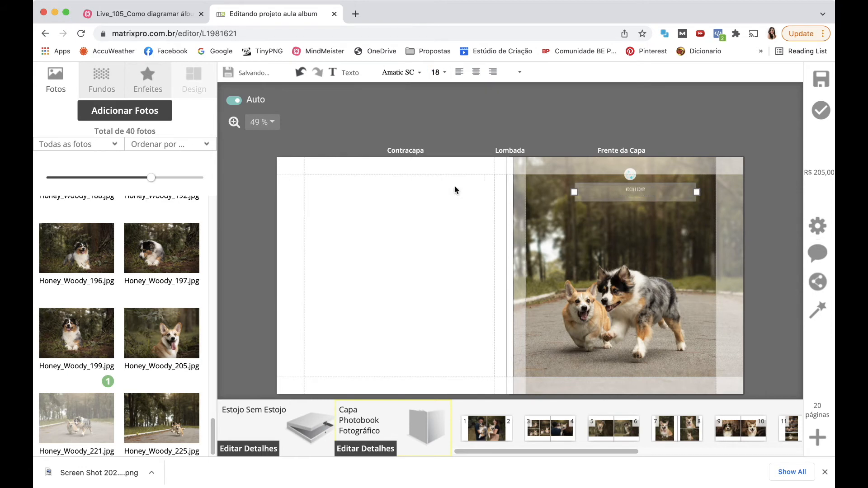
left_click(444, 75)
left_click(454, 254)
left_click(450, 76)
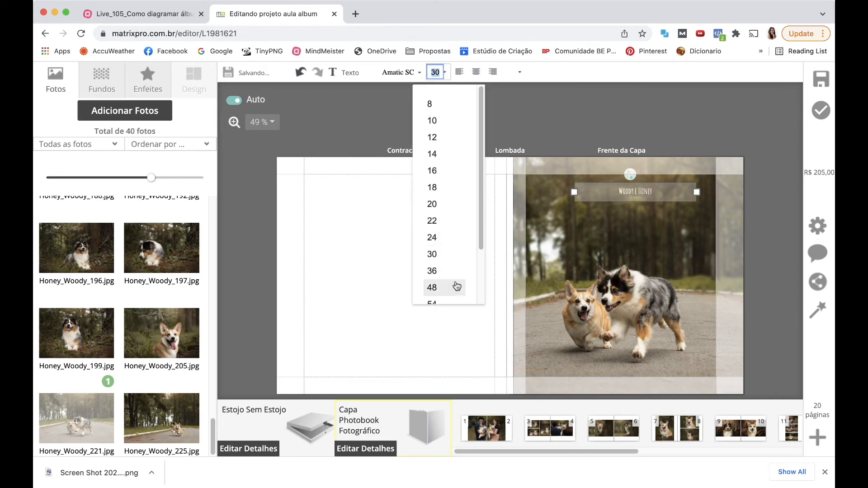
left_click(453, 286)
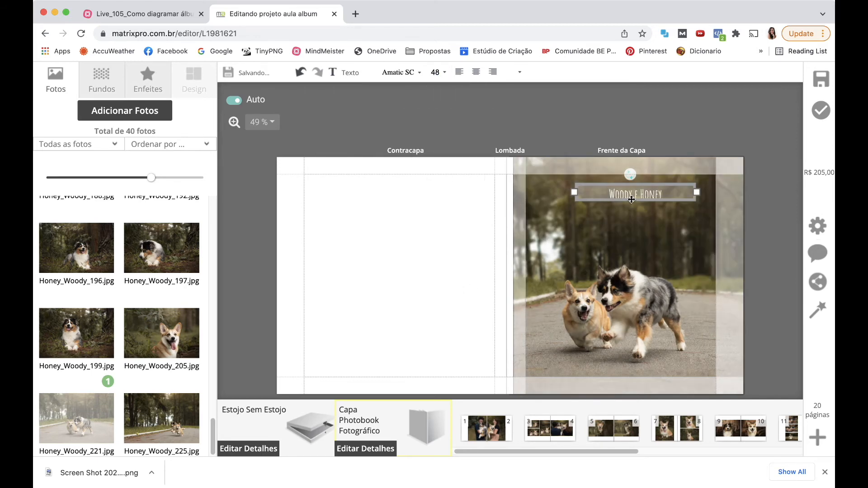
- Move the title box to the upper outer corner of the front cover's safe area and right-align its text
left_click_drag(633, 201, 633, 210)
left_click(697, 132)
left_click_drag(651, 193, 666, 177)
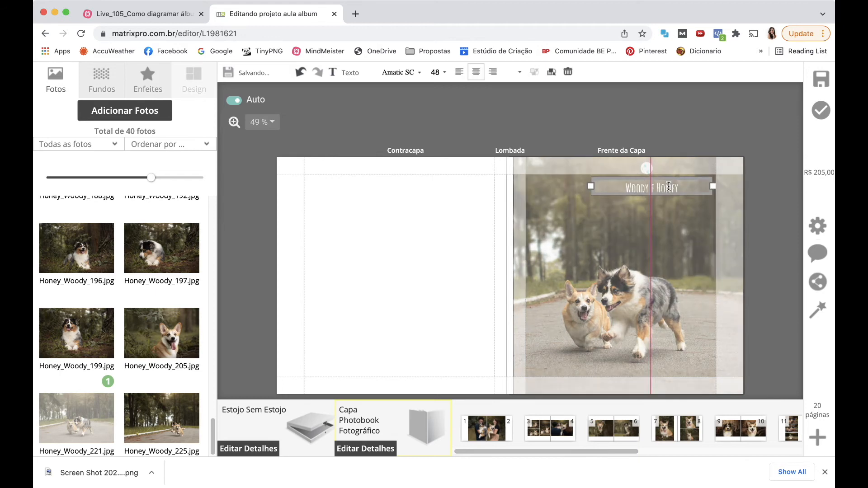
left_click(638, 193)
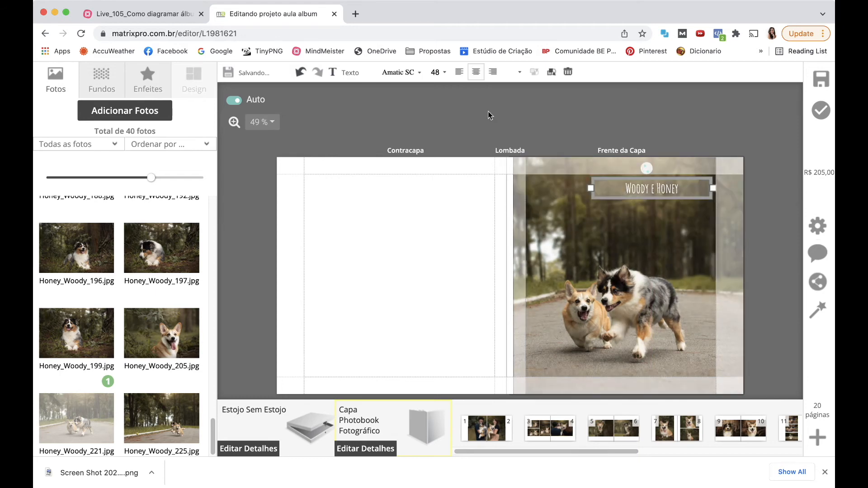
left_click(492, 72)
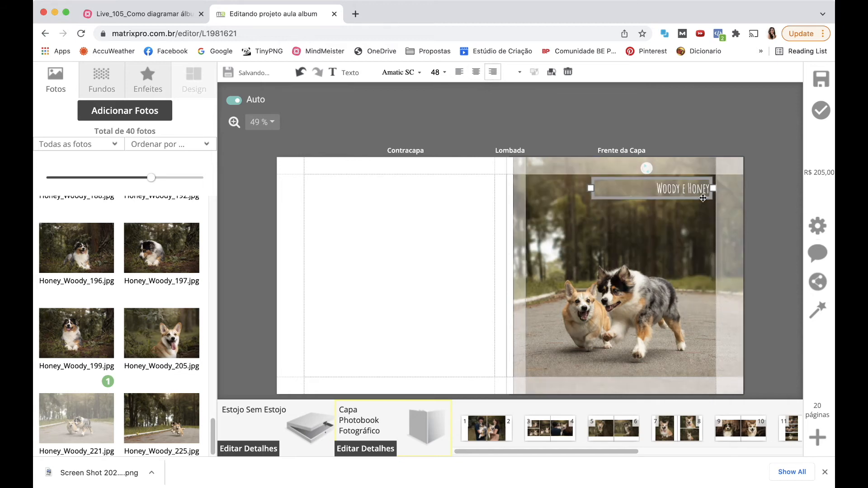
left_click(688, 135)
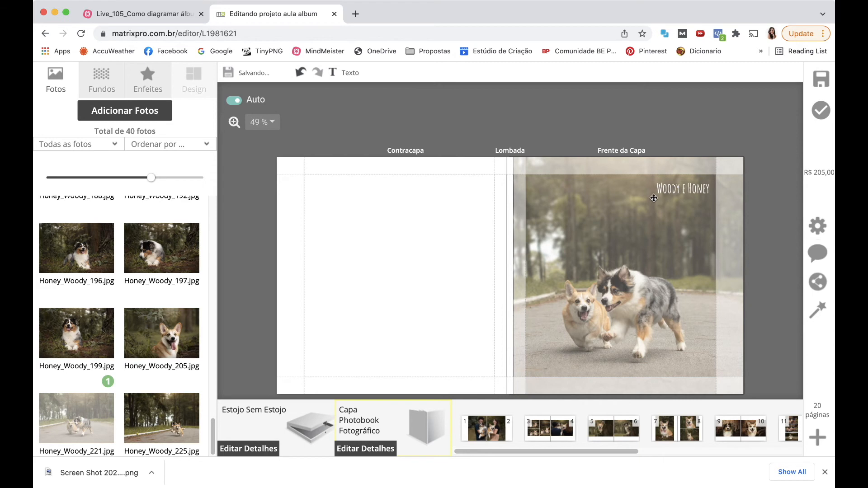
left_click(666, 189)
double_click(666, 189)
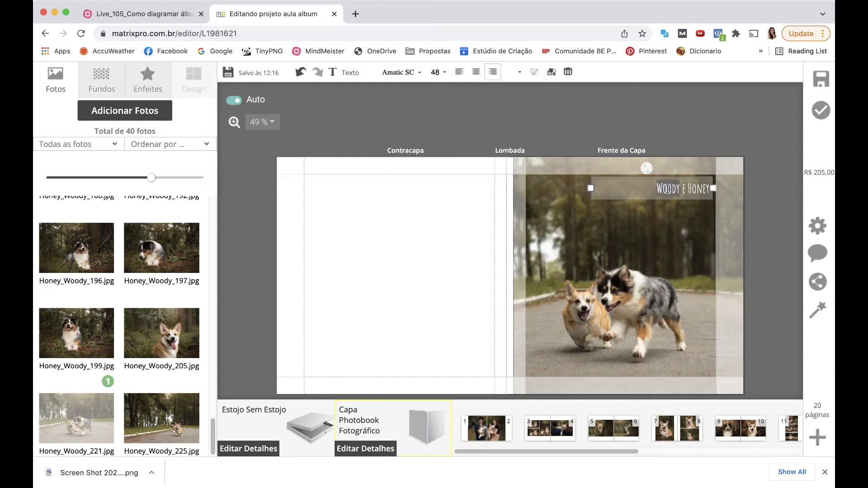
left_click(418, 74)
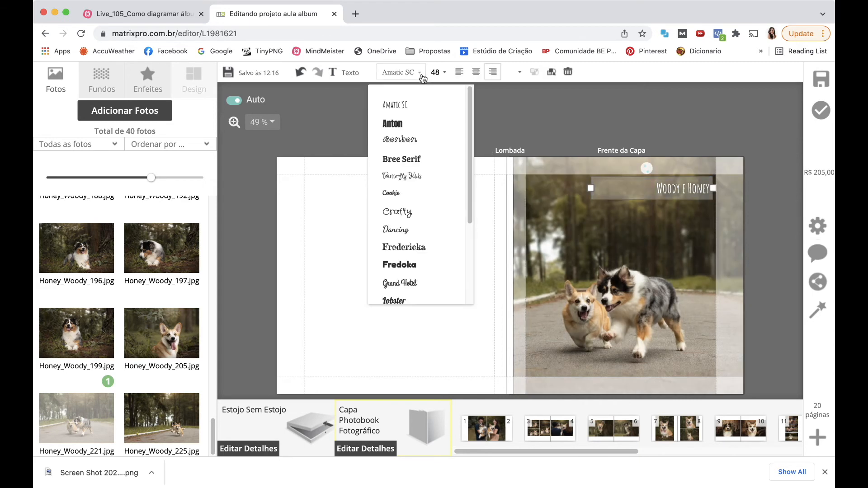
left_click(433, 93)
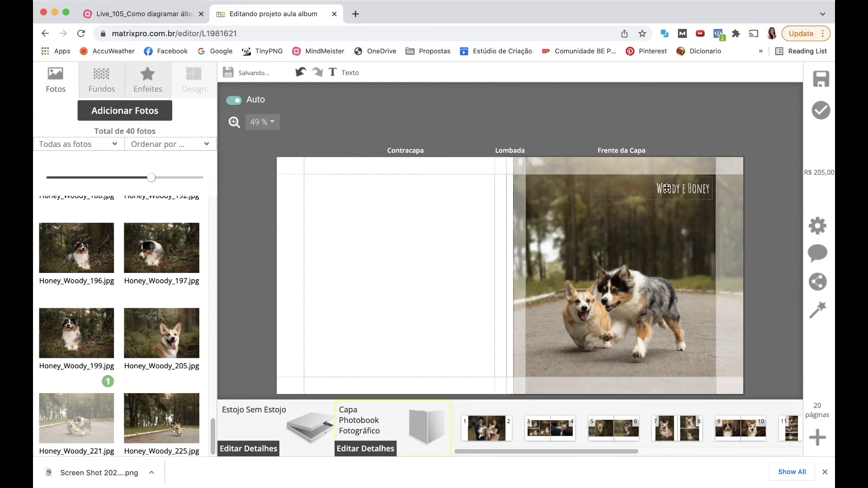
- Set the font size of the cover title "Woody e Honey" to 70
left_click(668, 188)
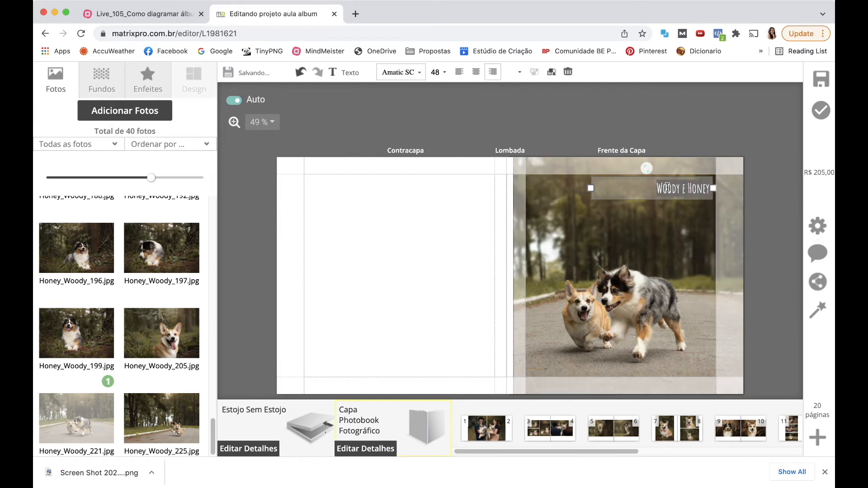
left_click(436, 72)
scroll(470, 261, "down", 3)
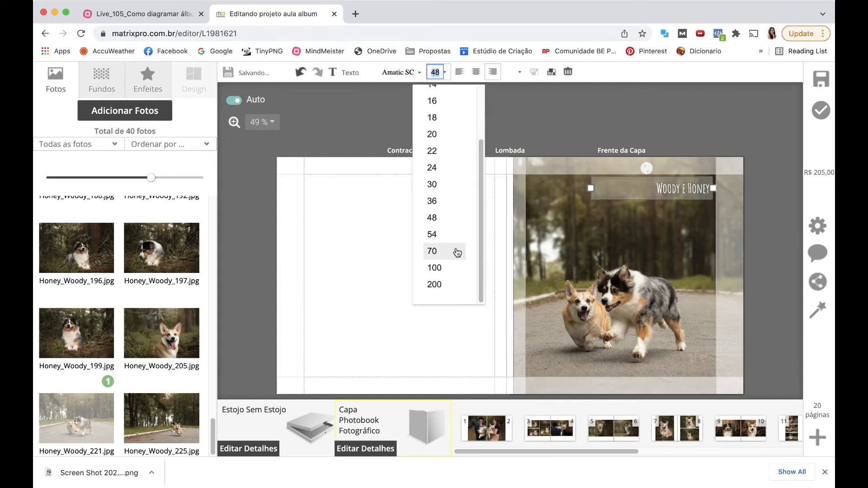
left_click(456, 249)
left_click(625, 126)
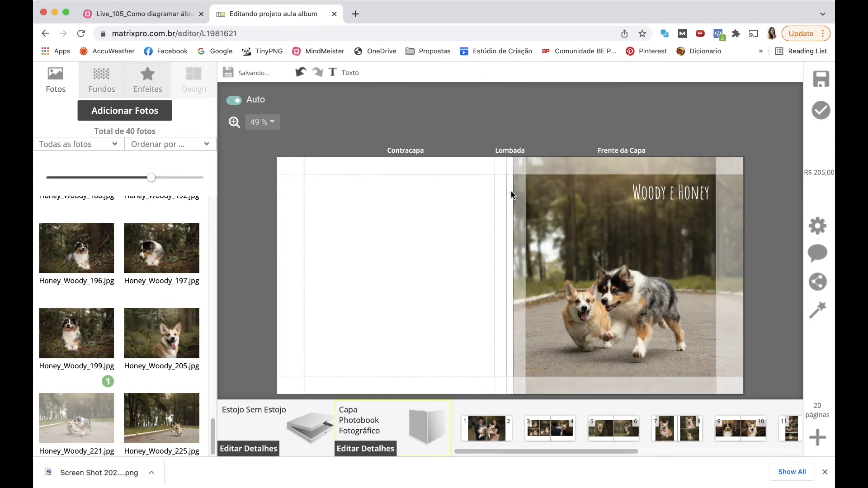
- Add a text reading "Ensaio externo em Aldeia da Serra", widen its box to fit one line, and rotate it to read downward
left_click(340, 74)
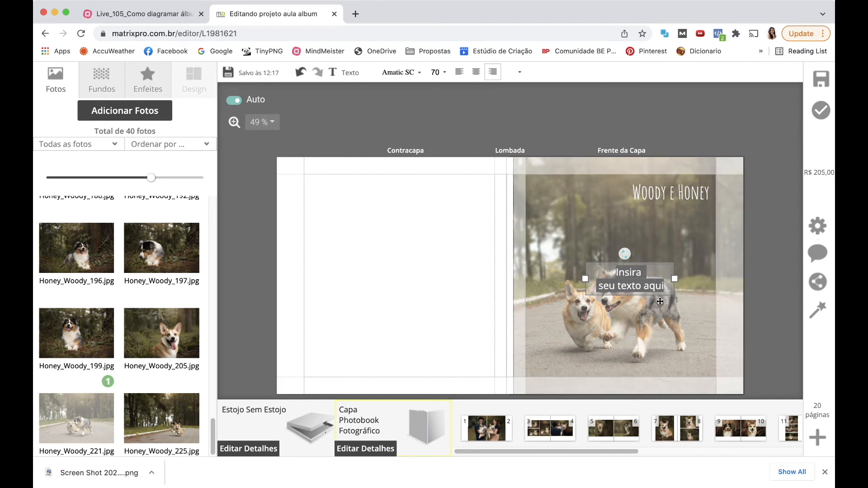
type("Ensaio ")
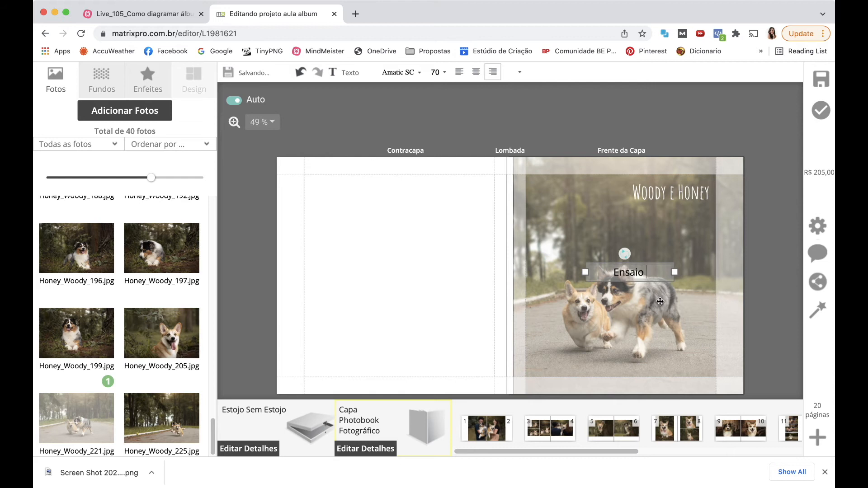
type("externo em")
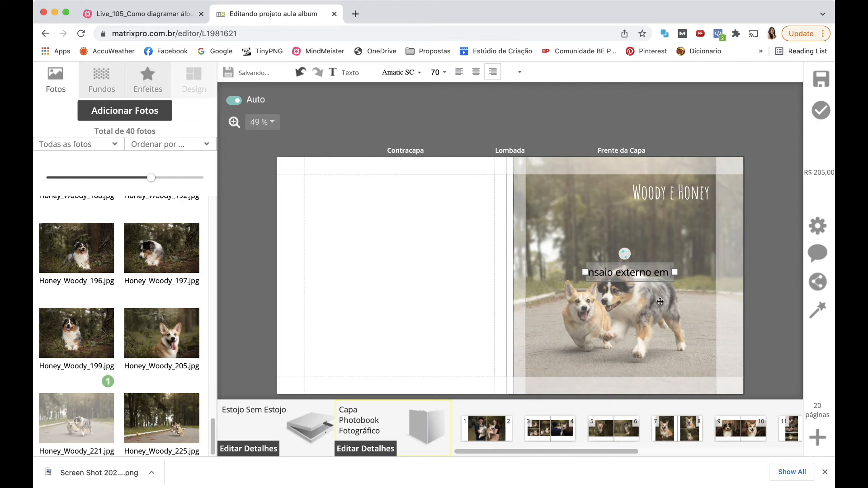
type(" Aldei")
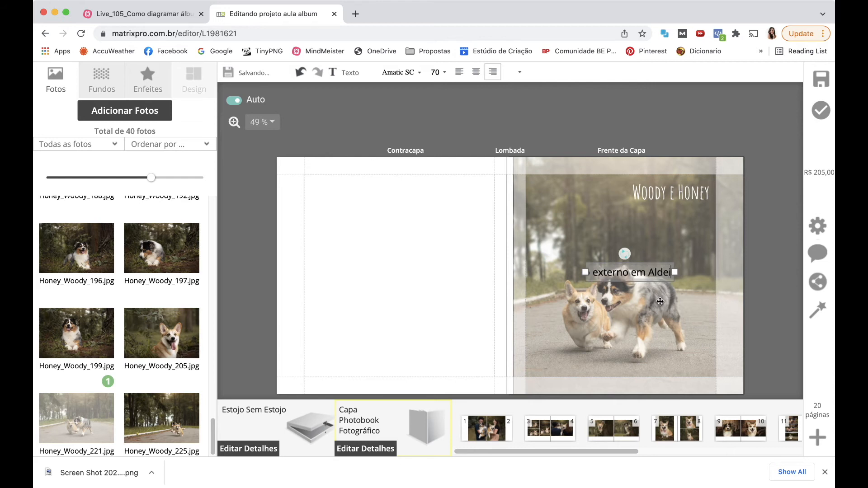
type("a da Sera")
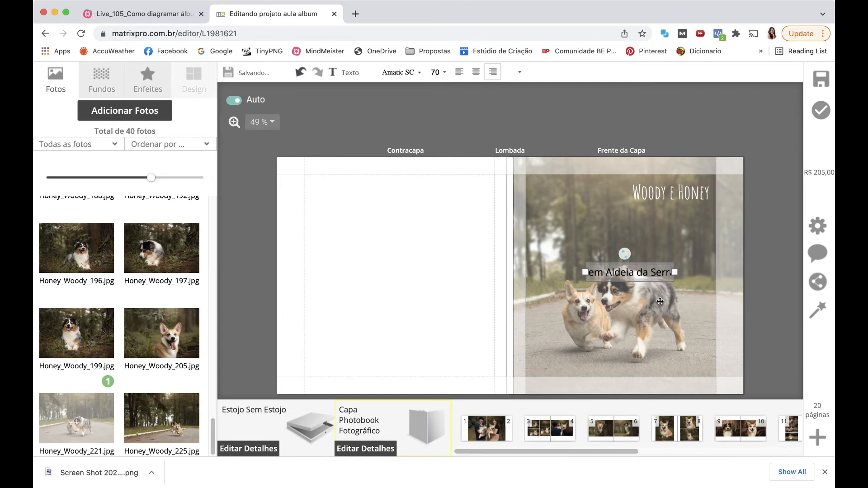
left_click_drag(674, 273, 763, 272)
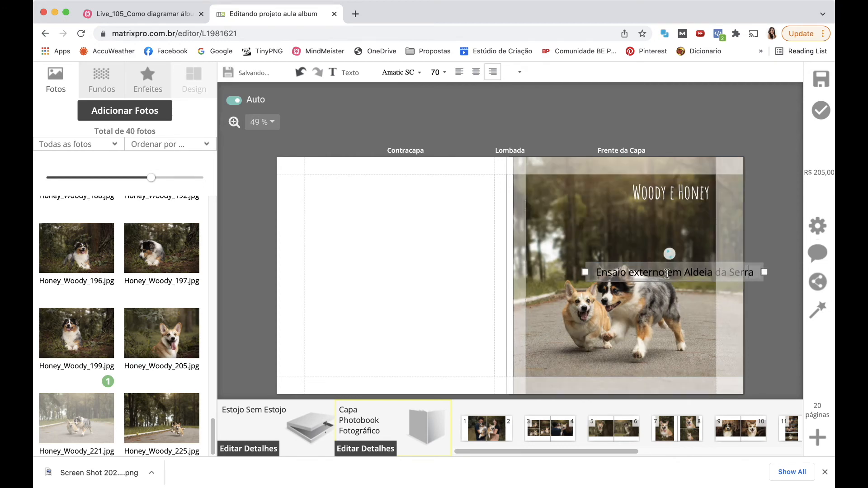
left_click_drag(669, 253, 683, 274)
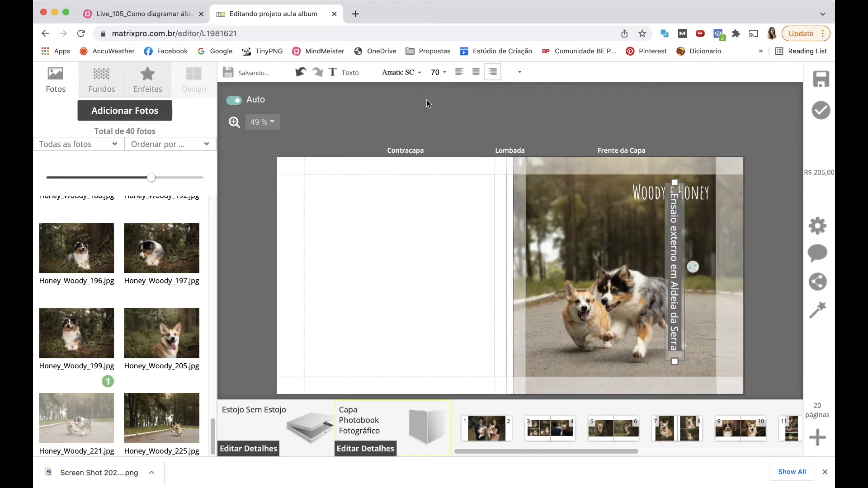
- Try font size 300 on the vertical text "Ensaio externo em Aldeia da Serra"
left_click(436, 70)
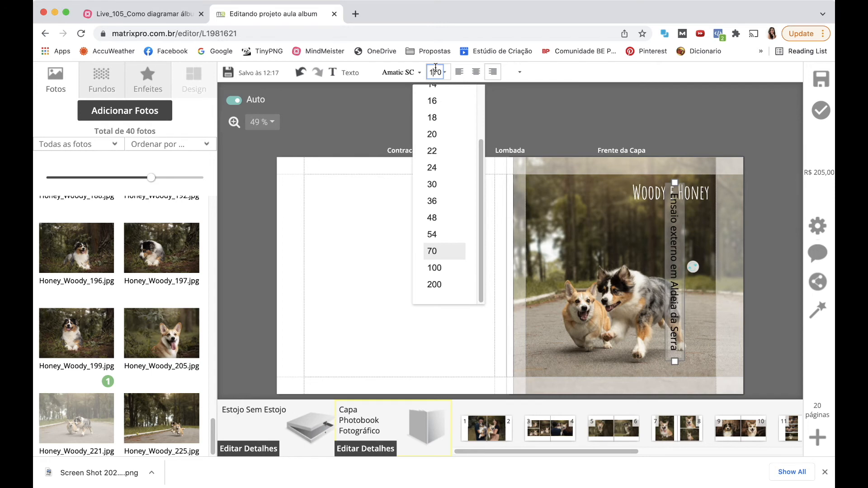
type("300")
key("Return")
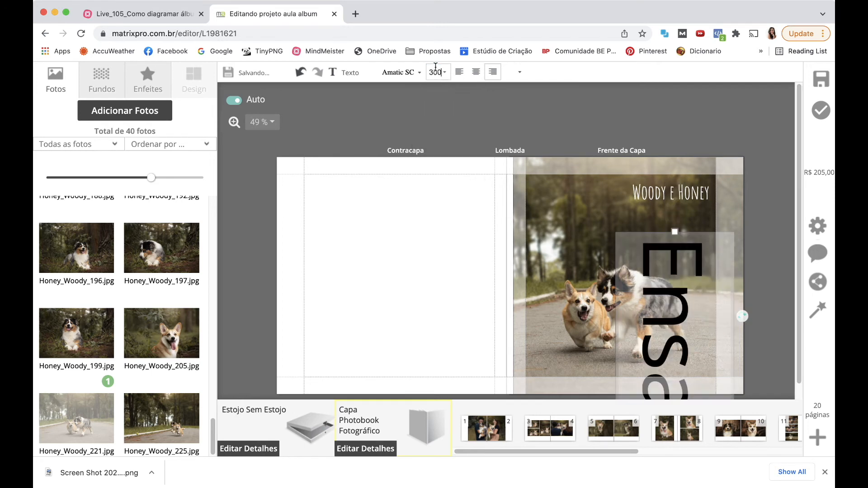
left_click(436, 68)
left_click(435, 73)
- Set the vertical text's font size to 14 and move it onto the spine at mid-height
double_click(667, 258)
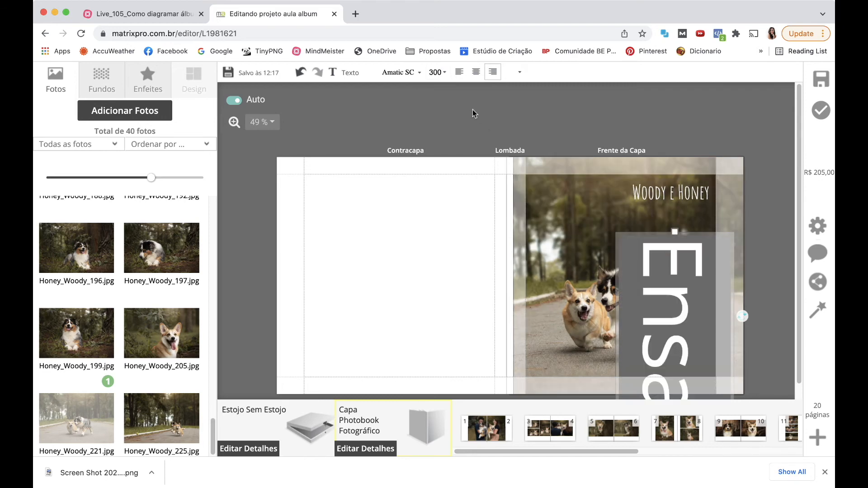
left_click(435, 72)
left_click(439, 86)
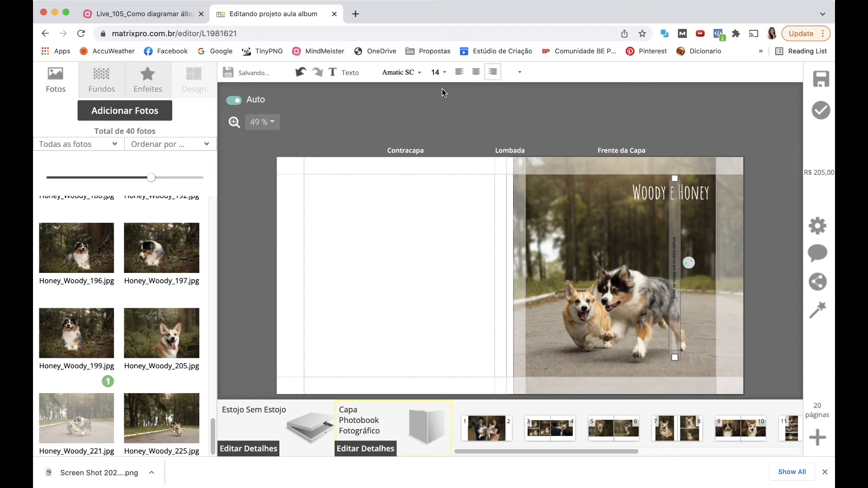
left_click_drag(671, 267, 507, 282)
left_click(432, 273)
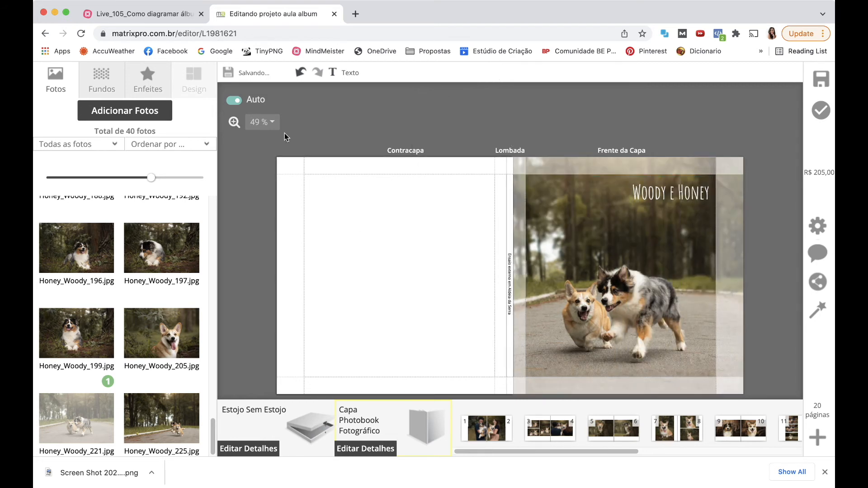
- Fine-tune the position of the spine text, shifting it slightly lower within the spine's edges
left_click(273, 123)
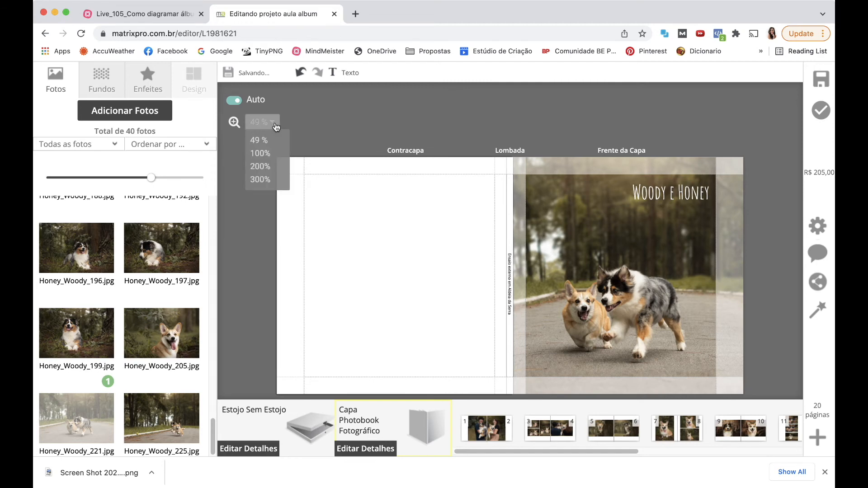
left_click(266, 164)
left_click_drag(537, 246, 547, 265)
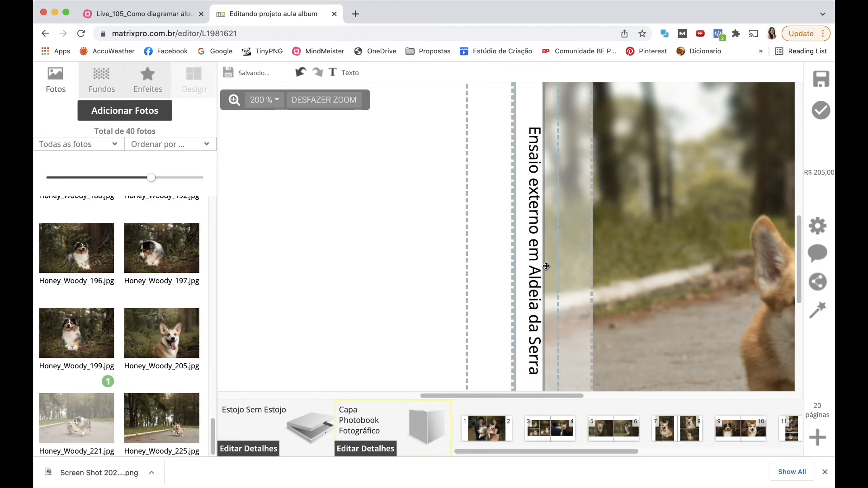
left_click(277, 101)
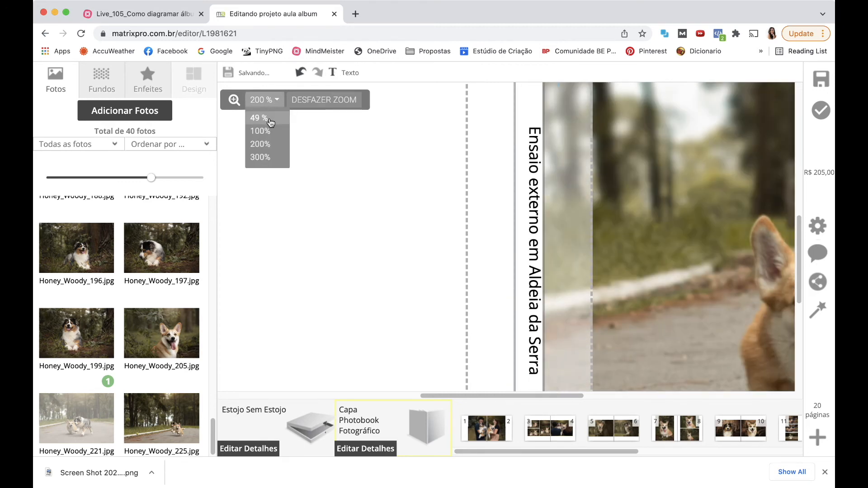
left_click(269, 120)
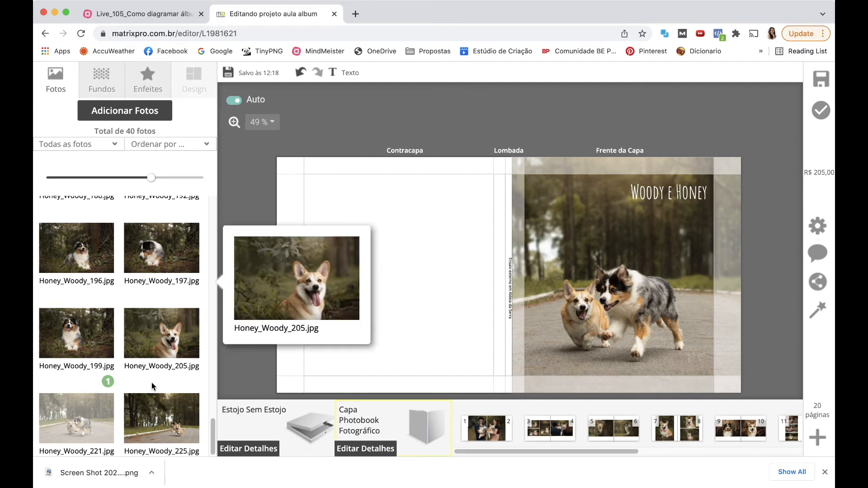
- Place Honey_Woody_225.jpg on the back cover, enlarging and moving it until it fills the whole back cover up to the spine
left_click_drag(161, 418, 381, 225)
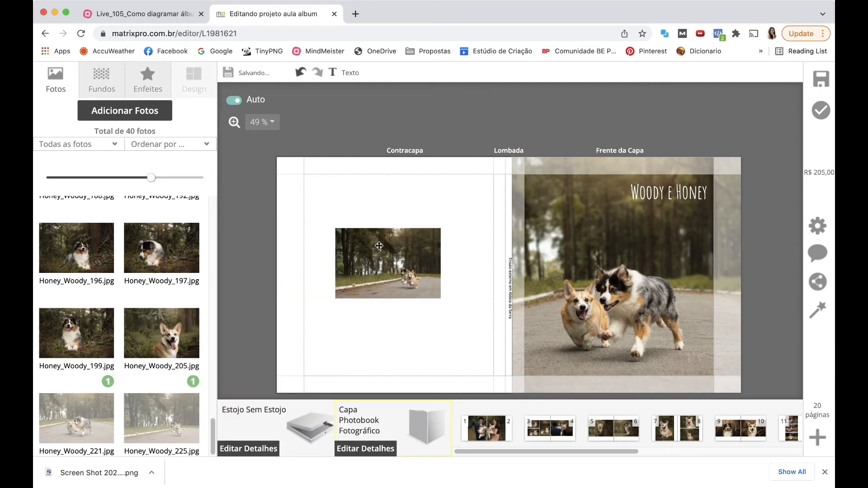
left_click_drag(293, 183, 280, 166)
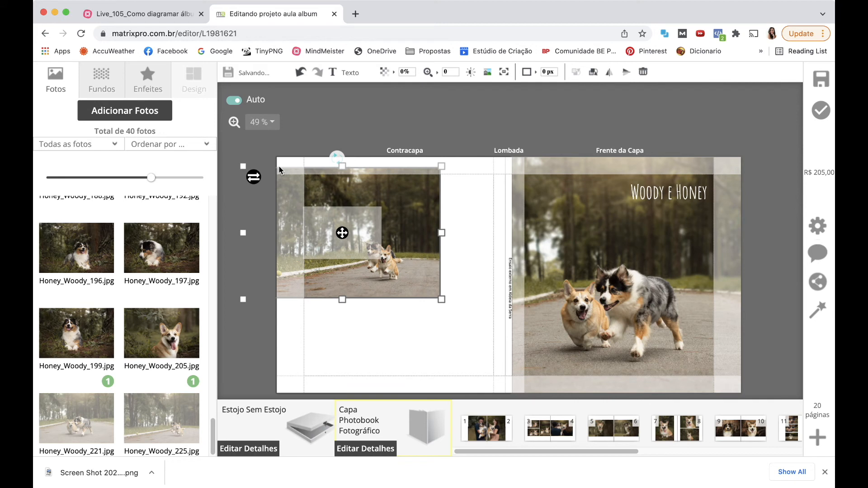
left_click_drag(452, 325, 482, 385)
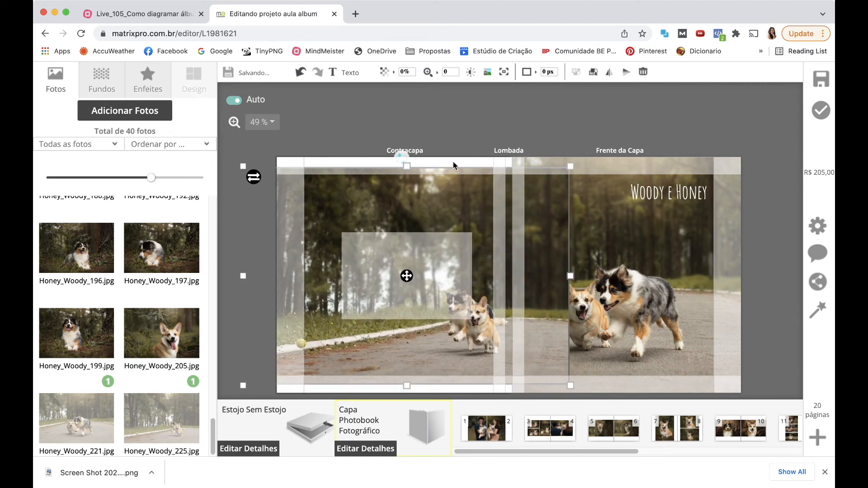
left_click_drag(441, 212, 365, 221)
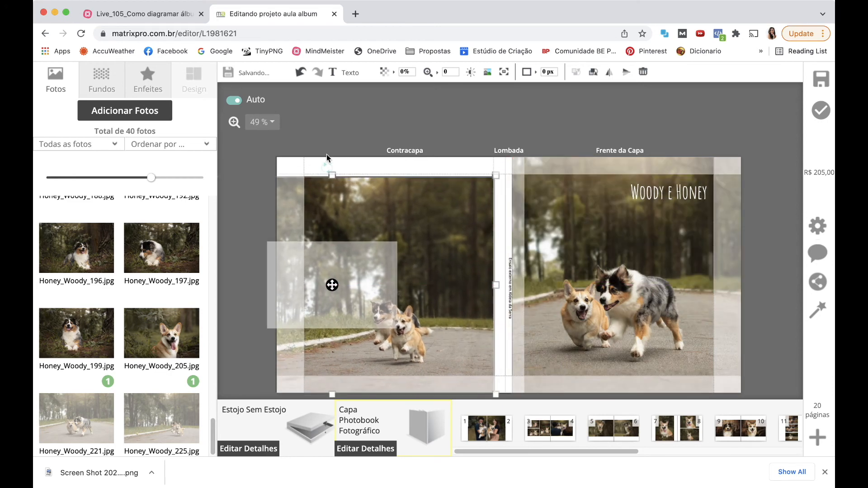
left_click_drag(334, 174, 331, 155)
left_click_drag(468, 304, 479, 306)
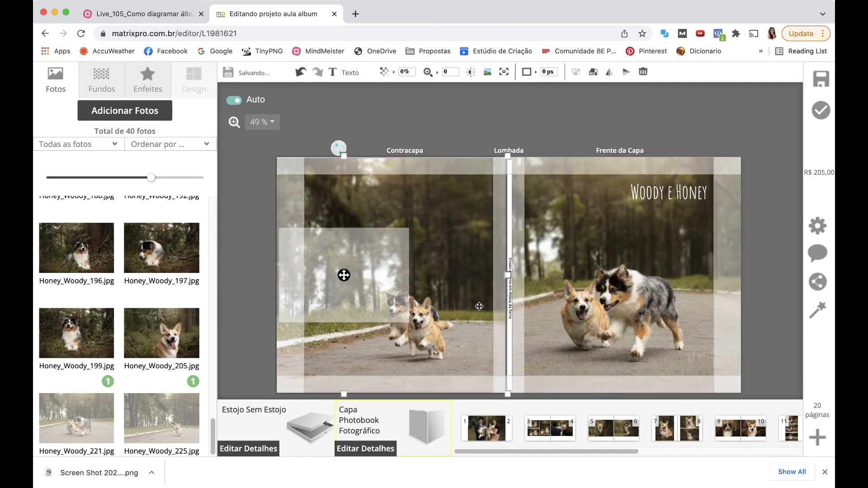
left_click(405, 141)
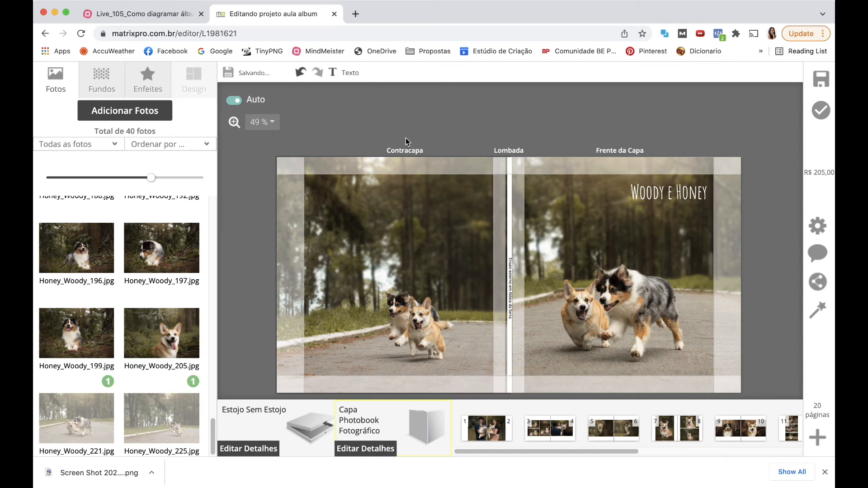
- Enlarge the back cover photo beyond the page's upper edge and reposition it so the two dogs appear larger, just short of the spine
left_click(349, 214)
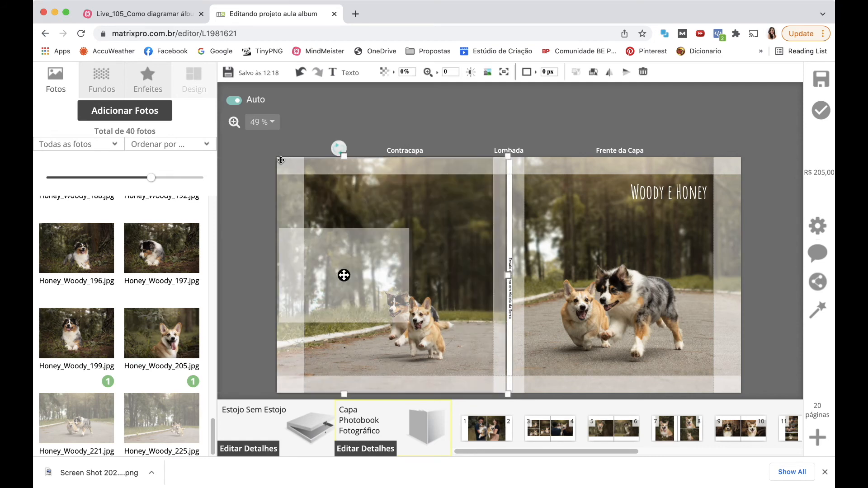
left_click_drag(343, 155, 324, 88)
mouse_move(408, 356)
left_mouse_down()
mouse_move(391, 356)
mouse_move(406, 368)
left_mouse_up()
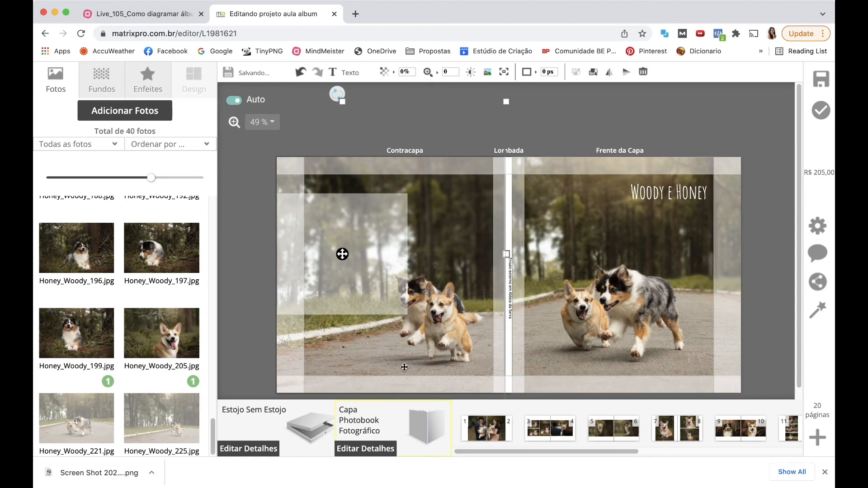
mouse_move(448, 352)
left_mouse_down()
mouse_move(441, 354)
mouse_move(449, 353)
left_mouse_up()
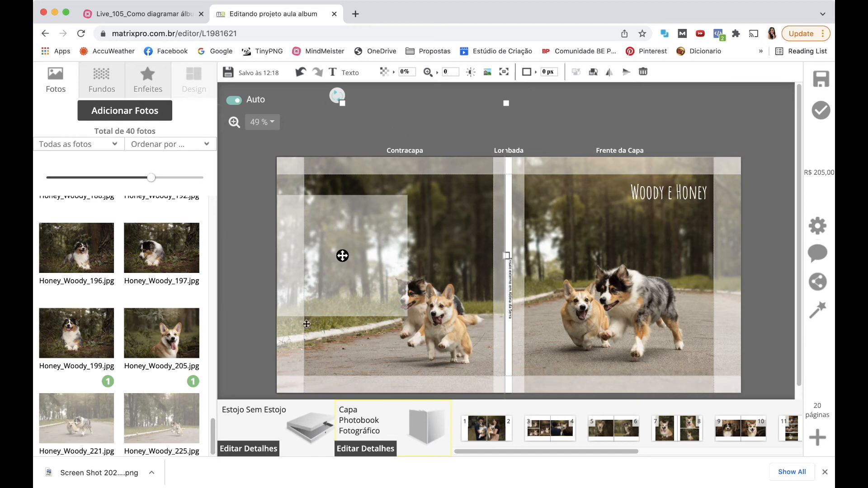
left_click(506, 102)
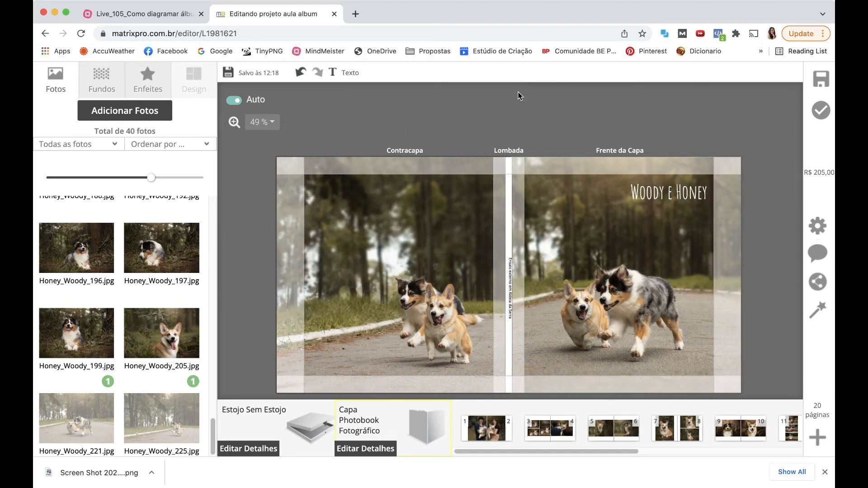